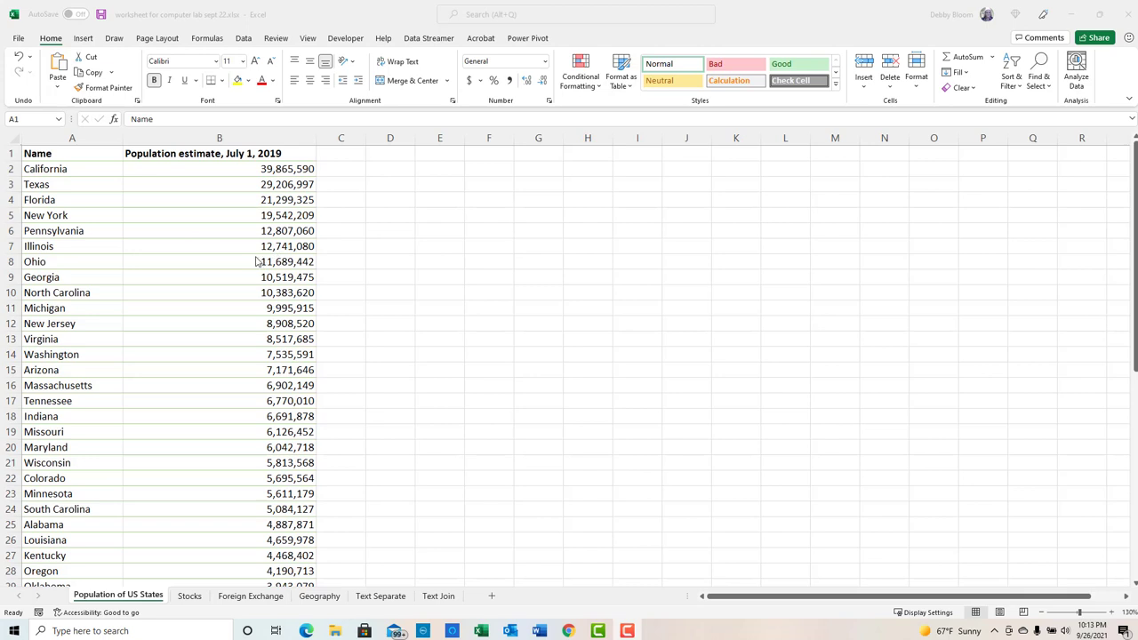
Insert a filled map chart from the state population data and enlarge it toward its upper-right corner.
{"action": "left_click", "coordinate": [202, 257]}
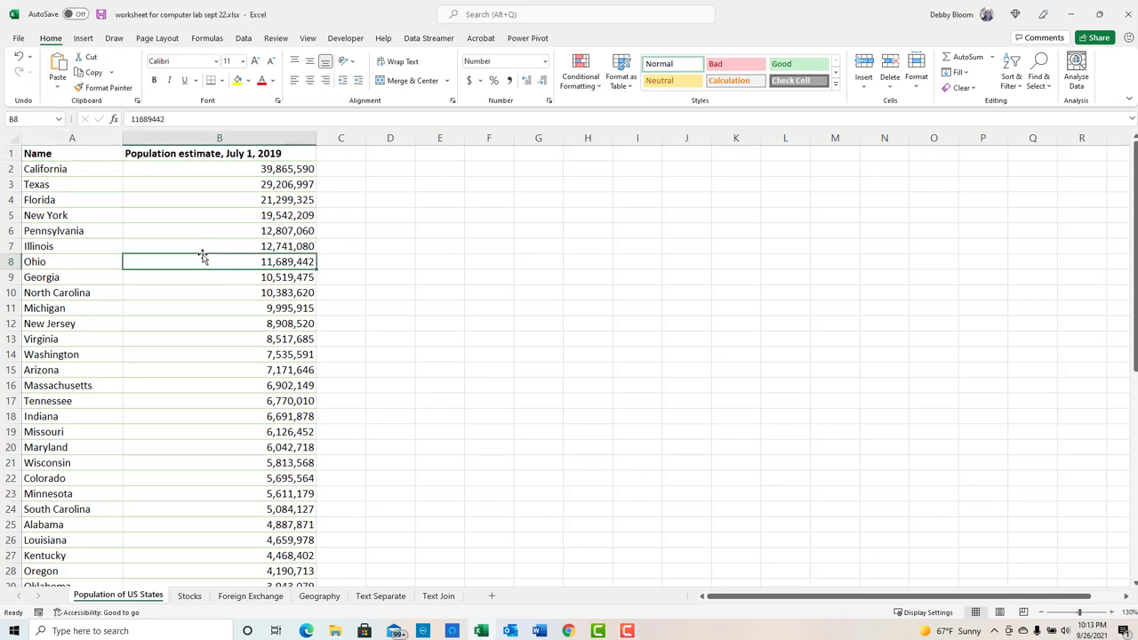
{"action": "left_click", "coordinate": [51, 358]}
{"action": "left_click", "coordinate": [196, 275]}
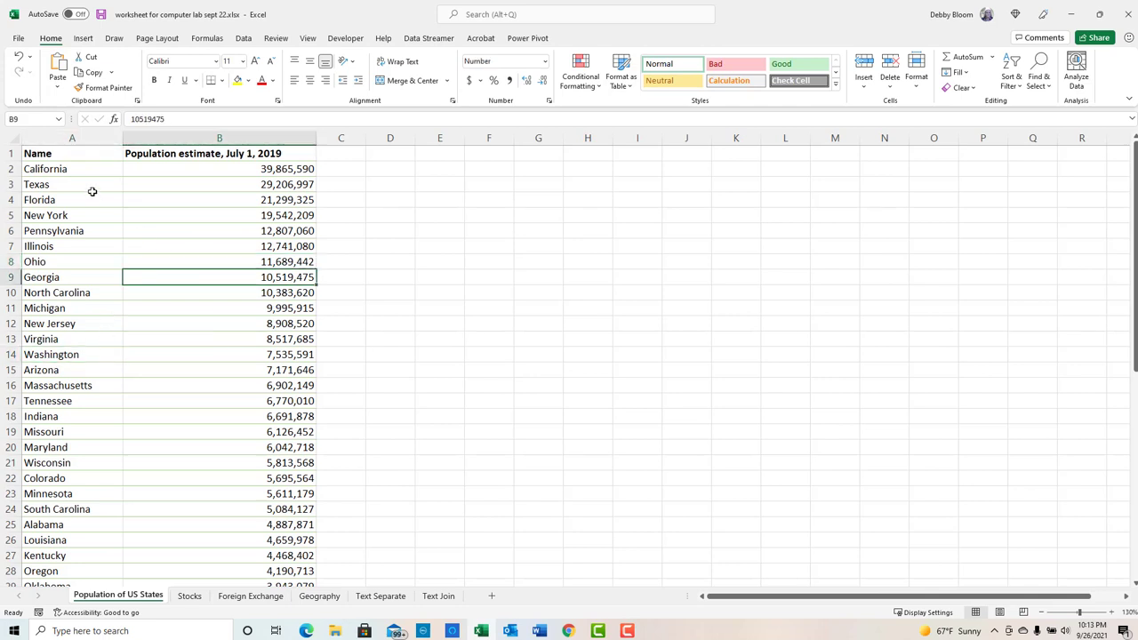
{"action": "left_click", "coordinate": [73, 214]}
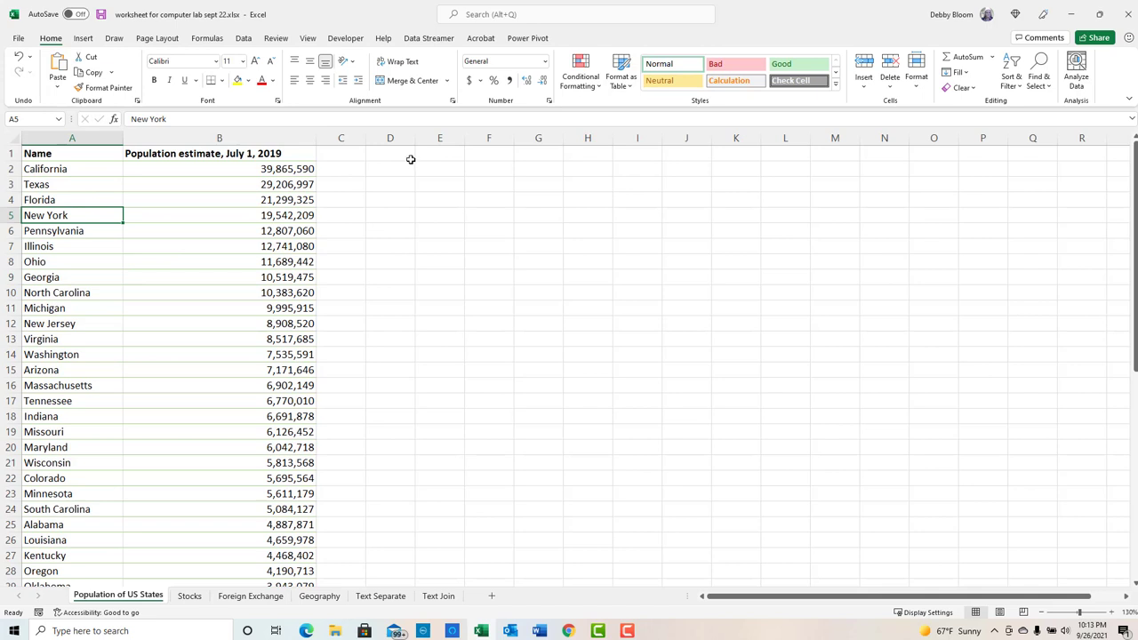
{"action": "left_click", "coordinate": [83, 38]}
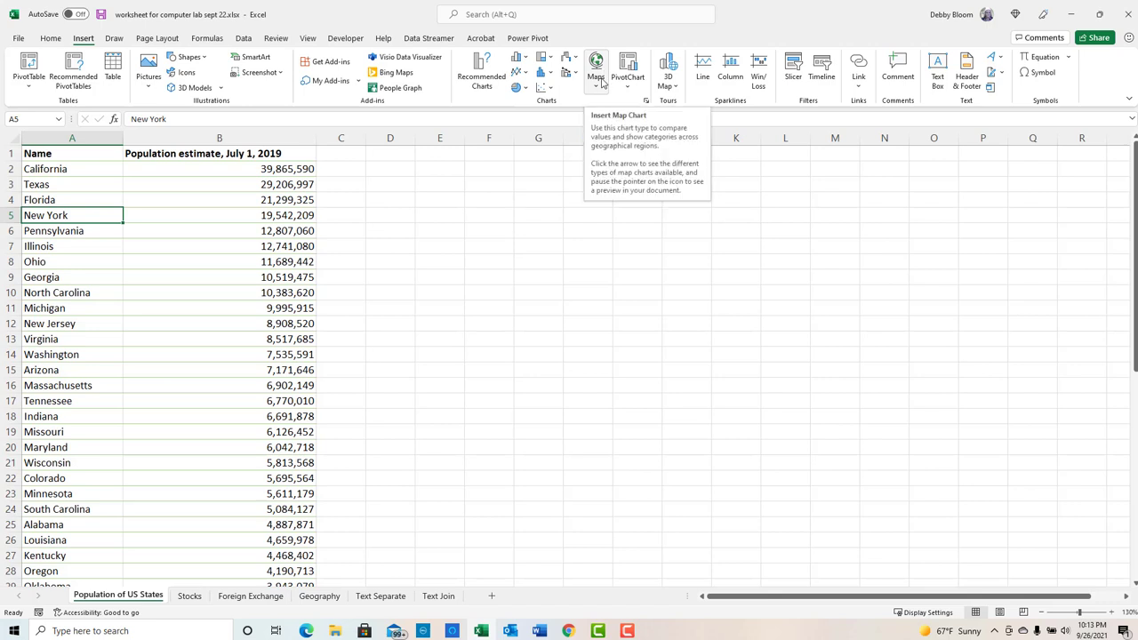
{"action": "left_click", "coordinate": [601, 81]}
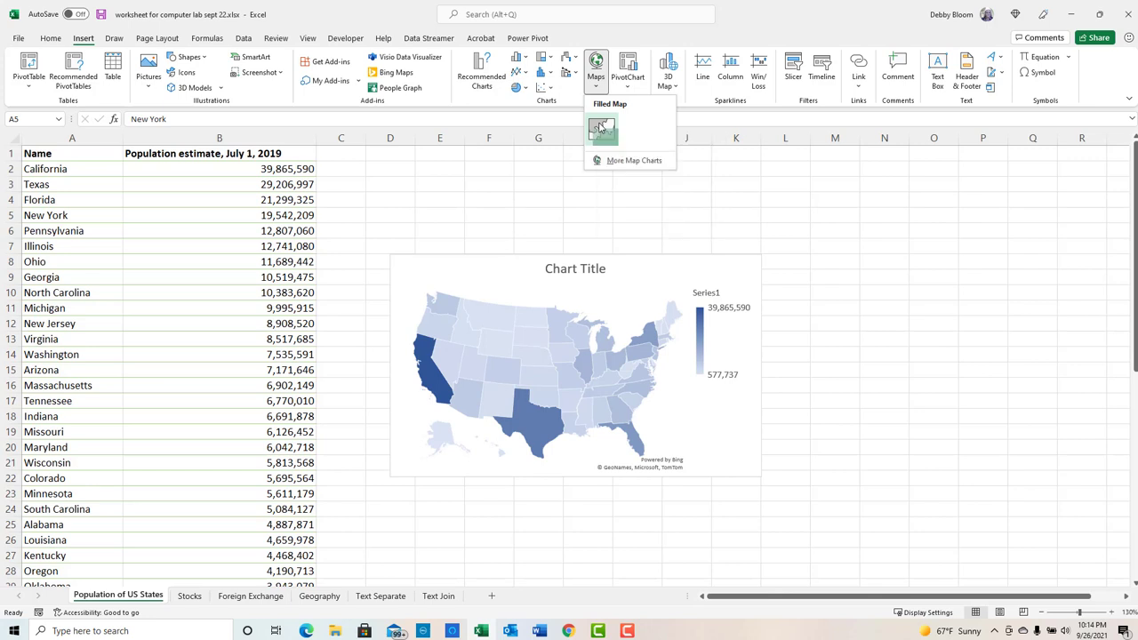
{"action": "left_click", "coordinate": [601, 127]}
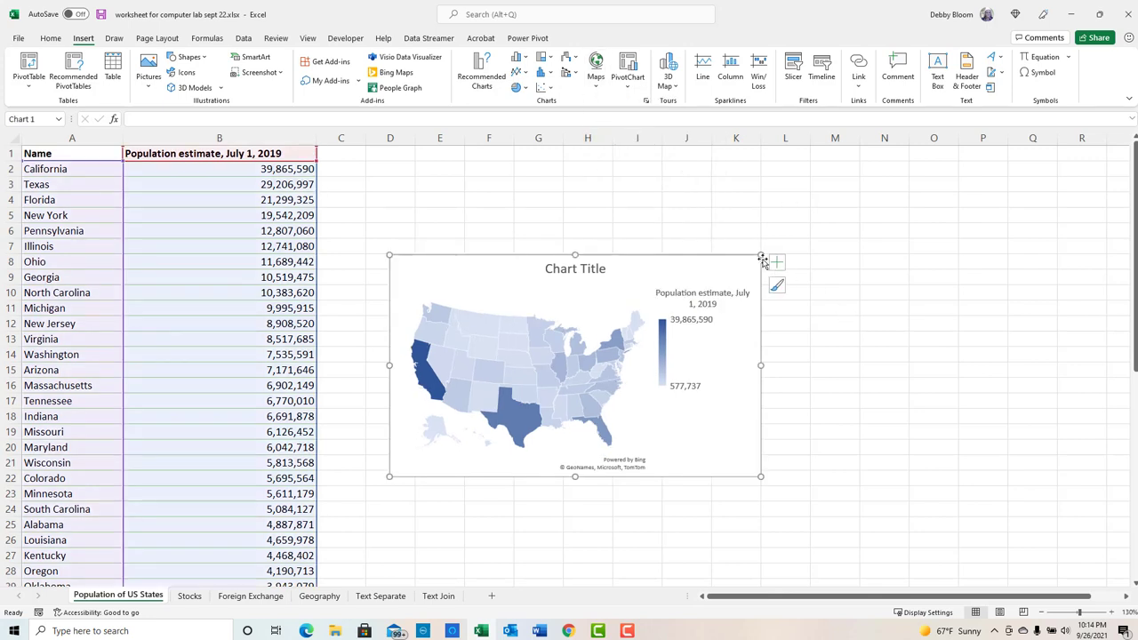
{"action": "left_click_drag", "start_coordinate": [760, 255], "coordinate": [871, 163]}
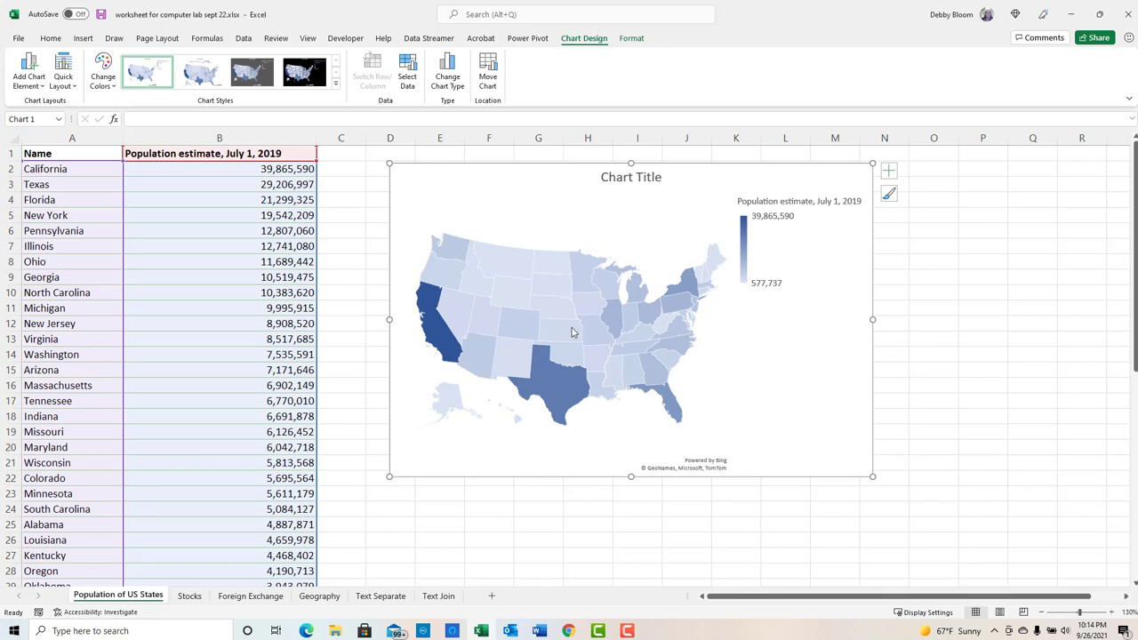
Inspect the population values of individual states on the map and preview the available chart styles and colour palettes.
{"action": "mouse_move", "coordinate": [572, 332]}
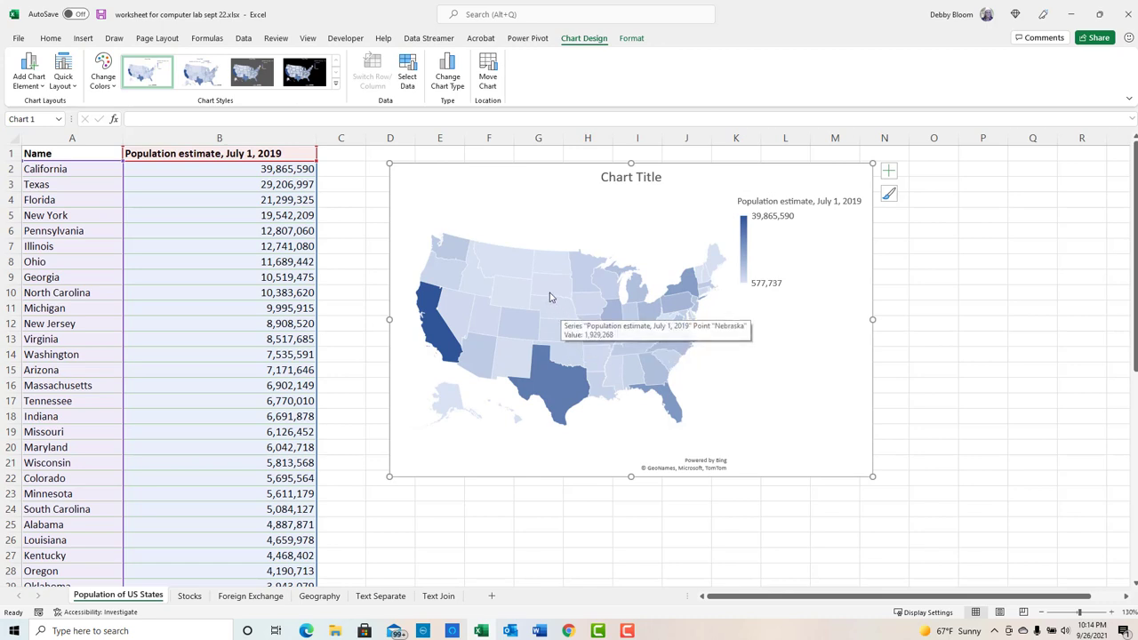
{"action": "mouse_move", "coordinate": [546, 284]}
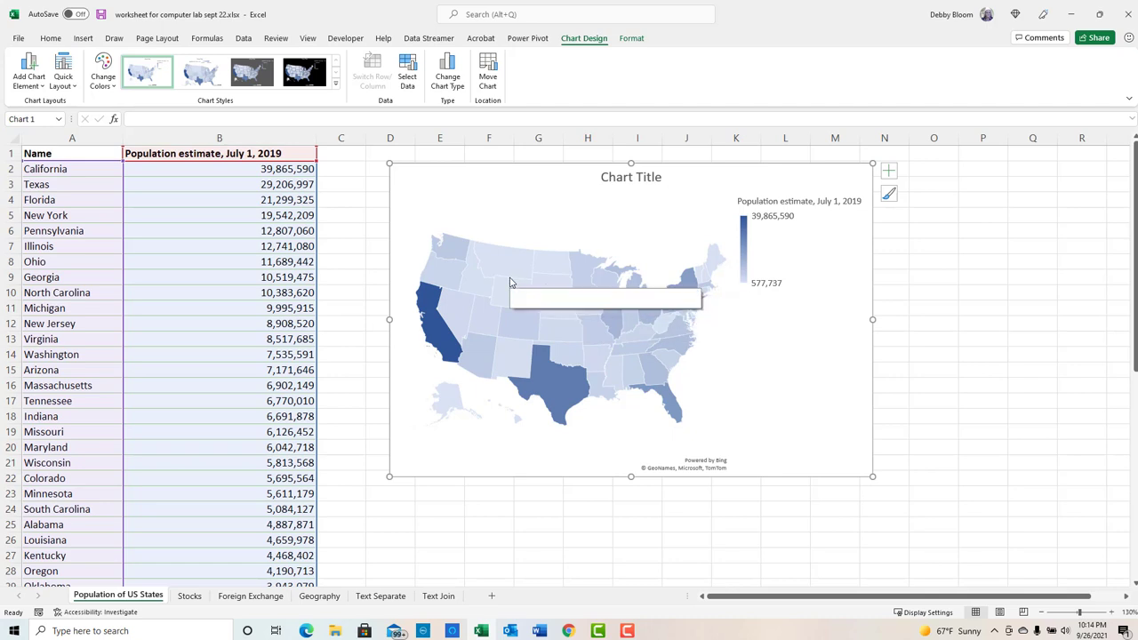
{"action": "mouse_move", "coordinate": [507, 273]}
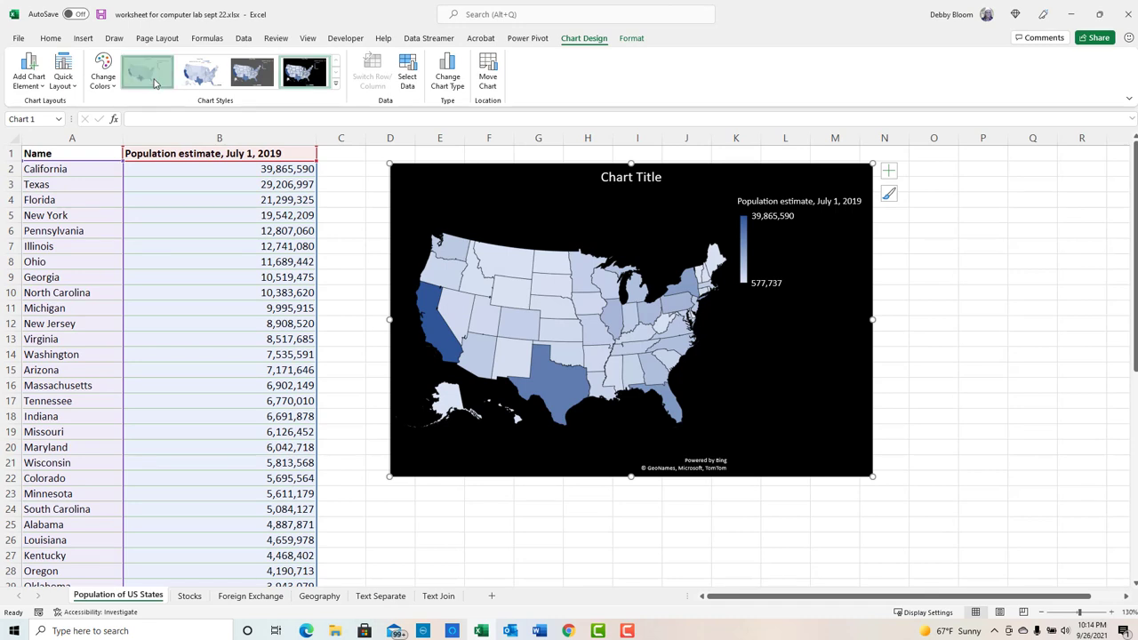
{"action": "left_click", "coordinate": [111, 85]}
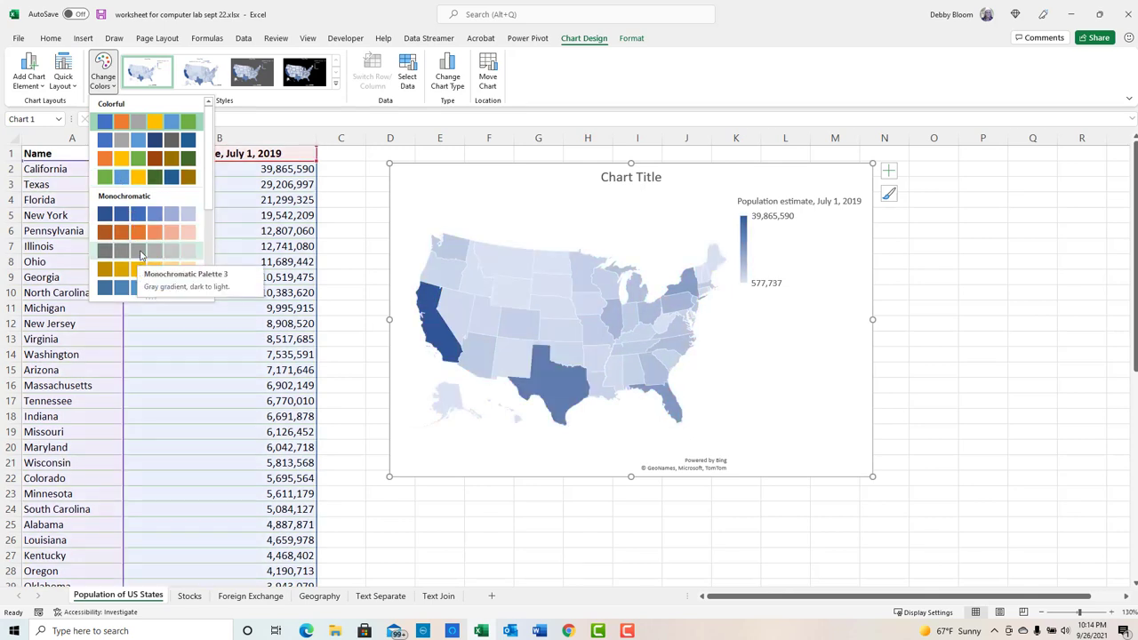
{"action": "left_click", "coordinate": [109, 81]}
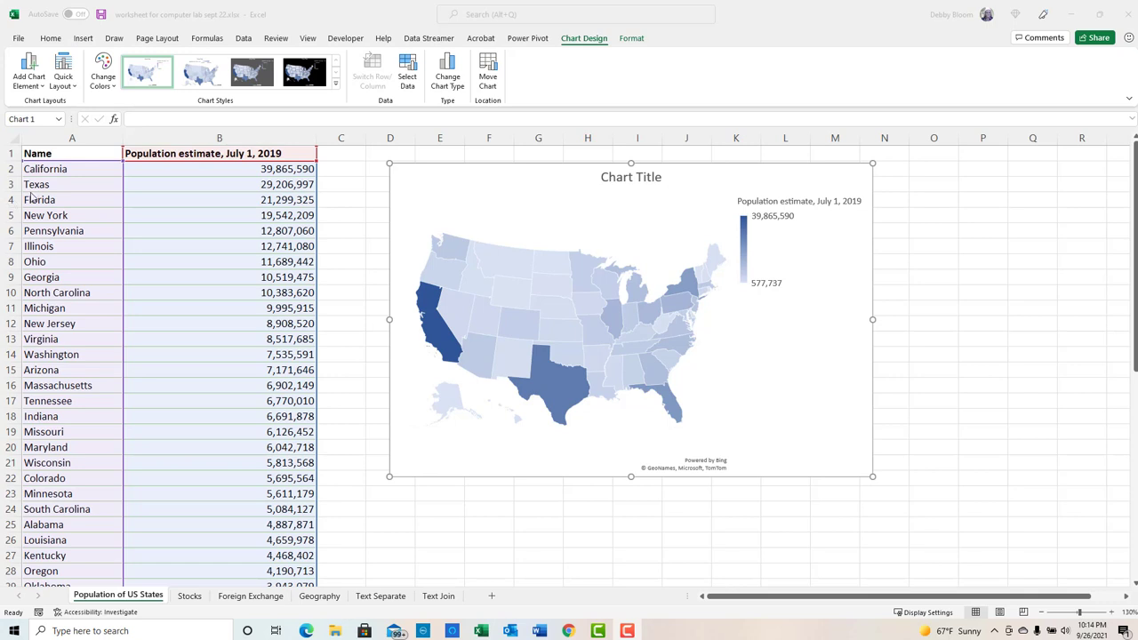
Show data labels on the map chart and enlarge the chart toward its lower-left corner.
{"action": "left_click", "coordinate": [590, 41]}
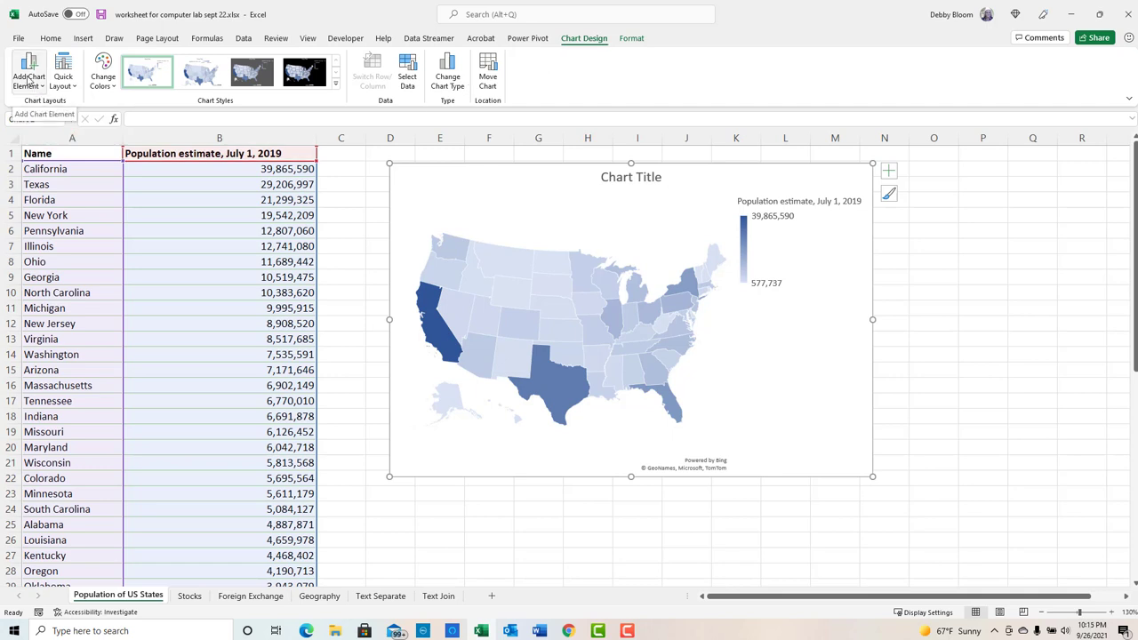
{"action": "left_click", "coordinate": [29, 81]}
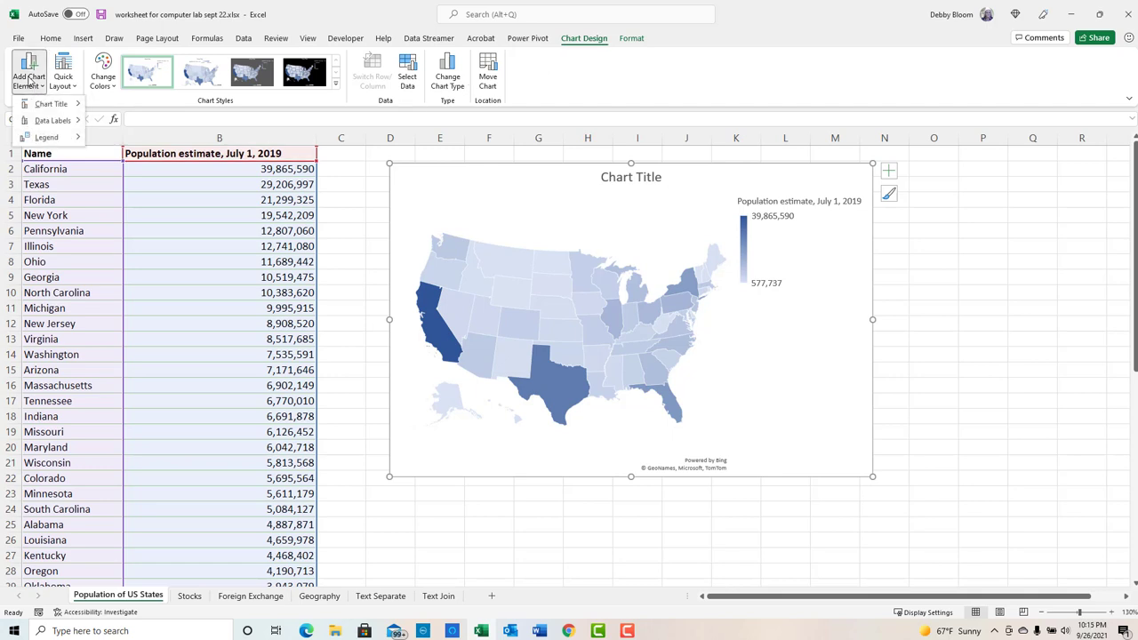
{"action": "mouse_move", "coordinate": [53, 120]}
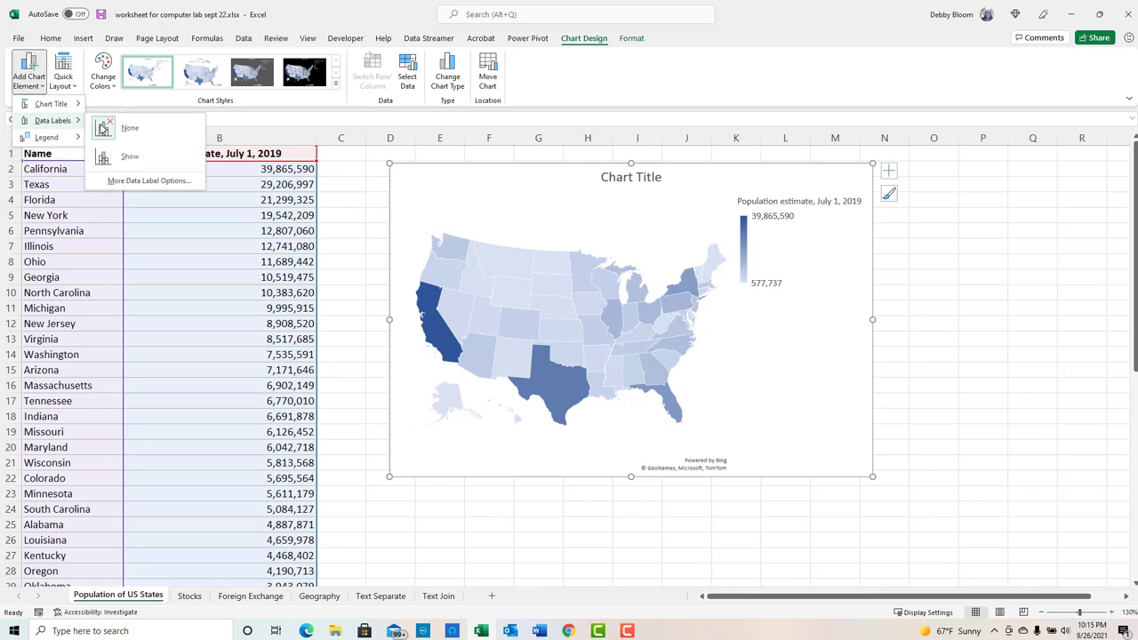
{"action": "left_click", "coordinate": [174, 165]}
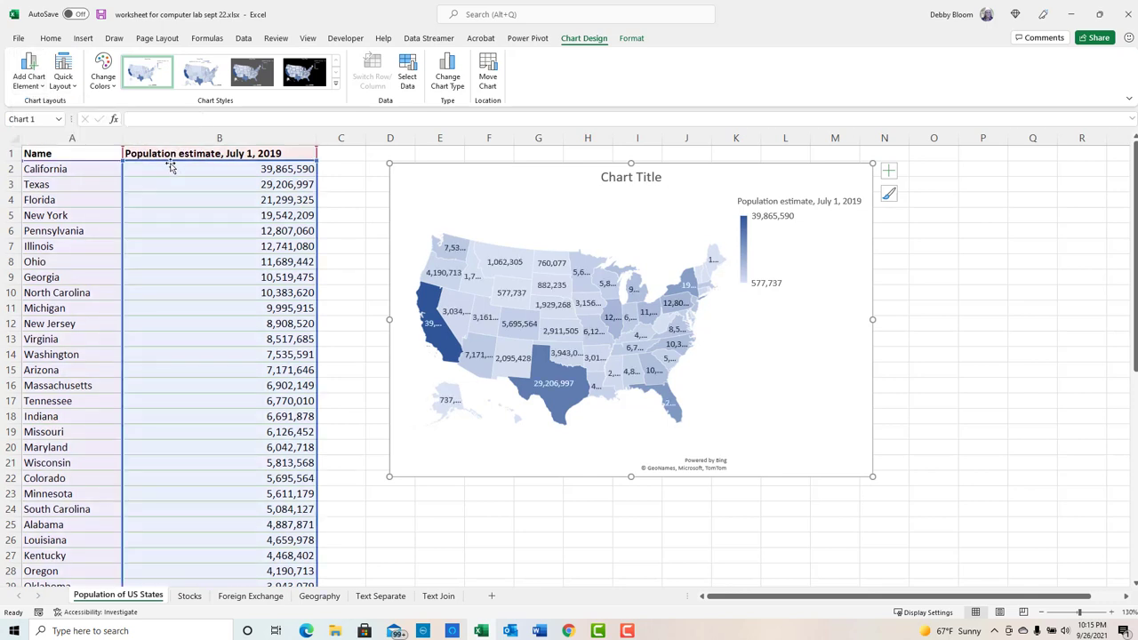
{"action": "left_click_drag", "start_coordinate": [386, 479], "coordinate": [268, 561]}
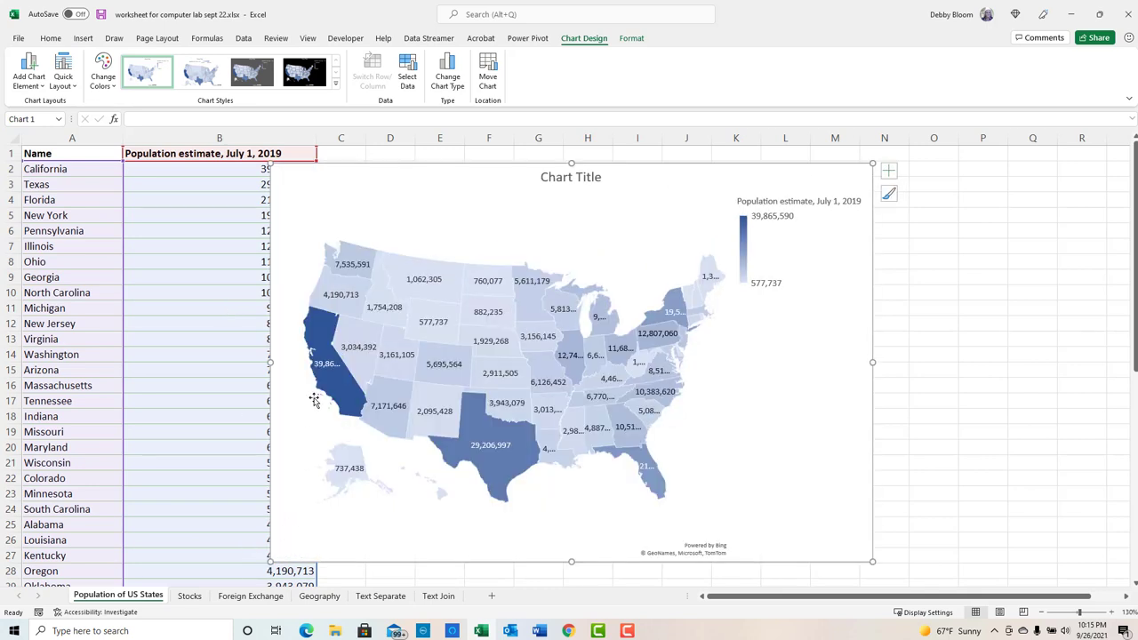
Set the map's data labels to contain only the category name, with the series name and value turned off.
{"action": "left_click", "coordinate": [41, 87]}
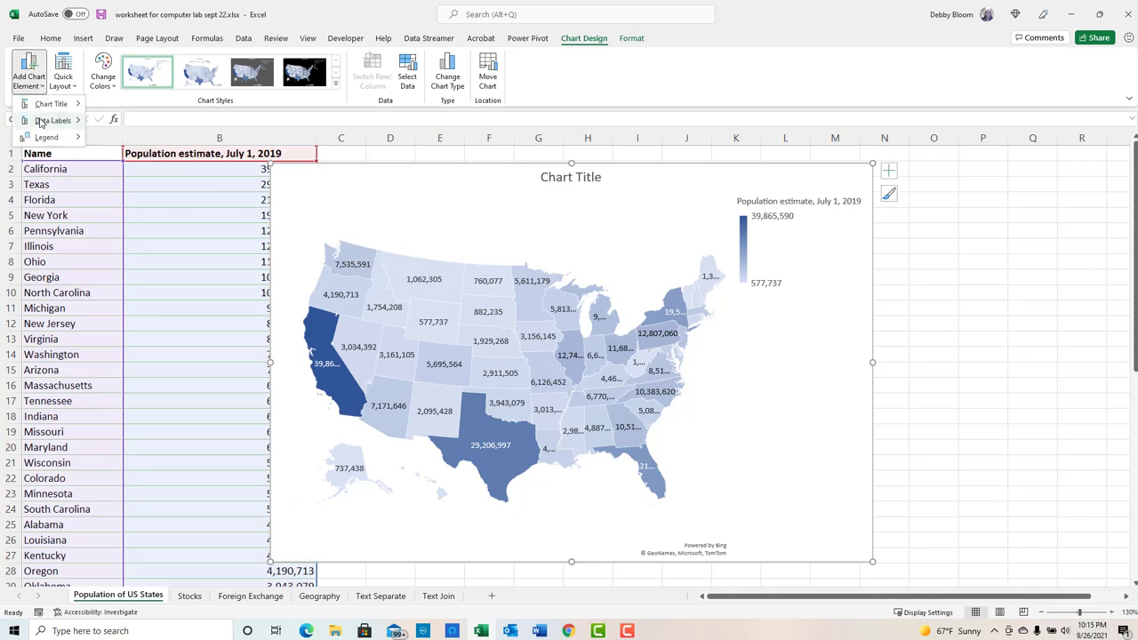
{"action": "mouse_move", "coordinate": [43, 121]}
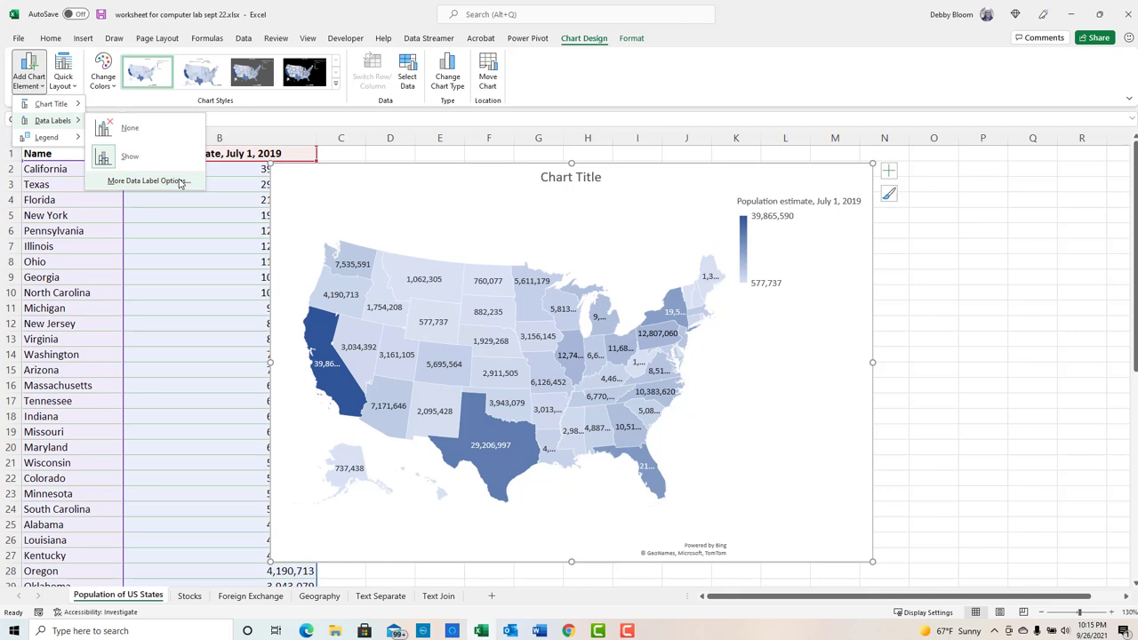
{"action": "left_click", "coordinate": [149, 181]}
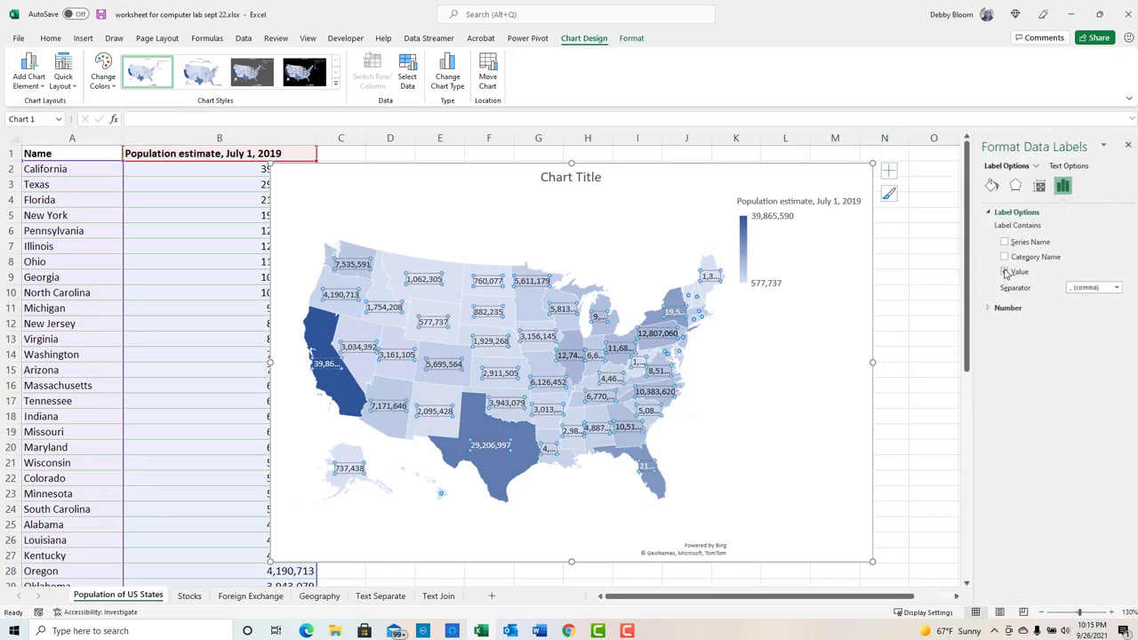
{"action": "left_click", "coordinate": [1004, 272]}
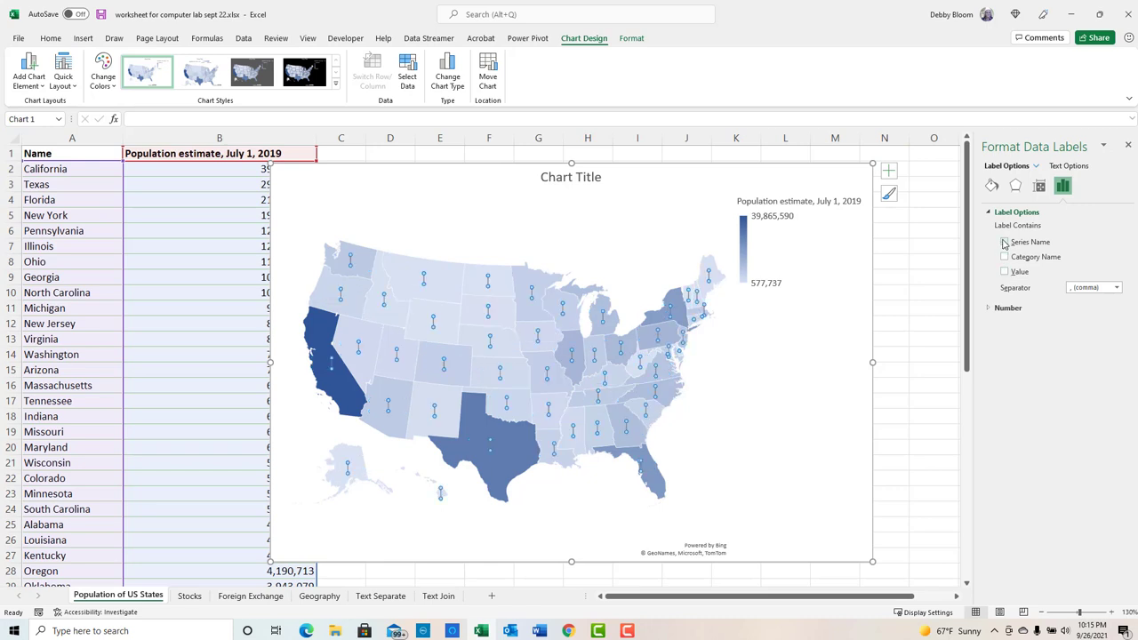
{"action": "left_click", "coordinate": [1005, 243]}
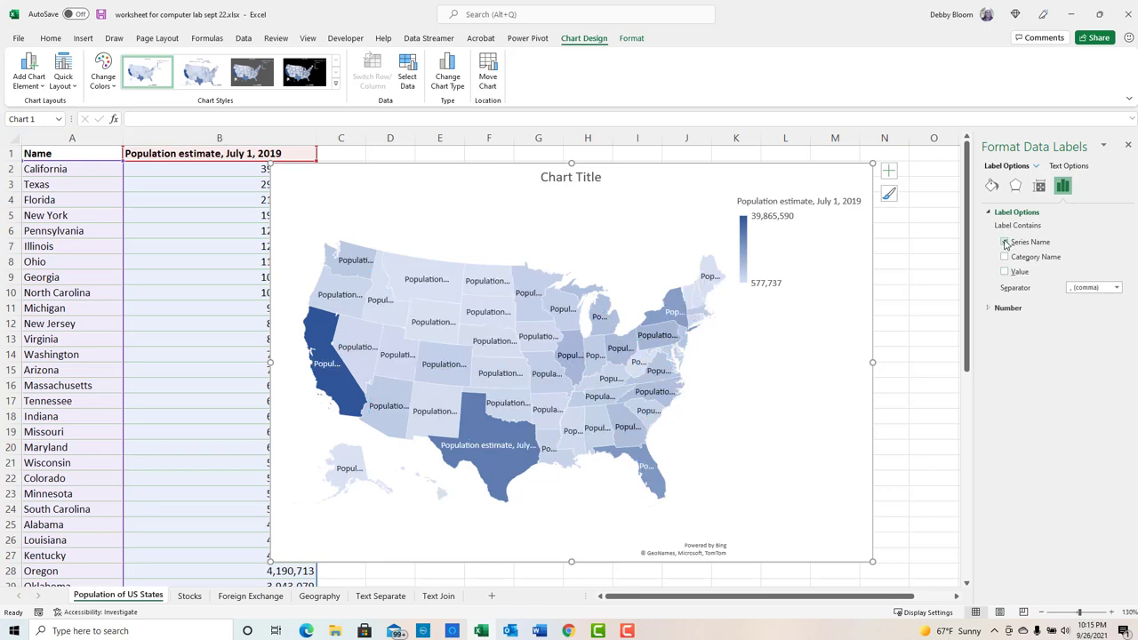
{"action": "left_click", "coordinate": [1006, 244]}
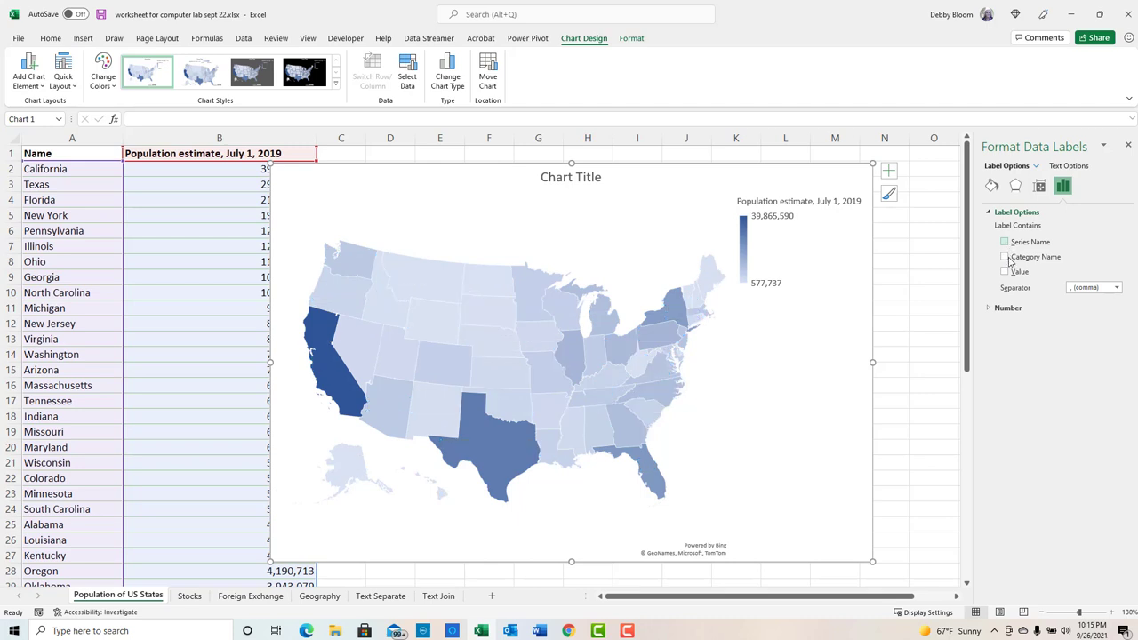
{"action": "left_click", "coordinate": [1004, 257]}
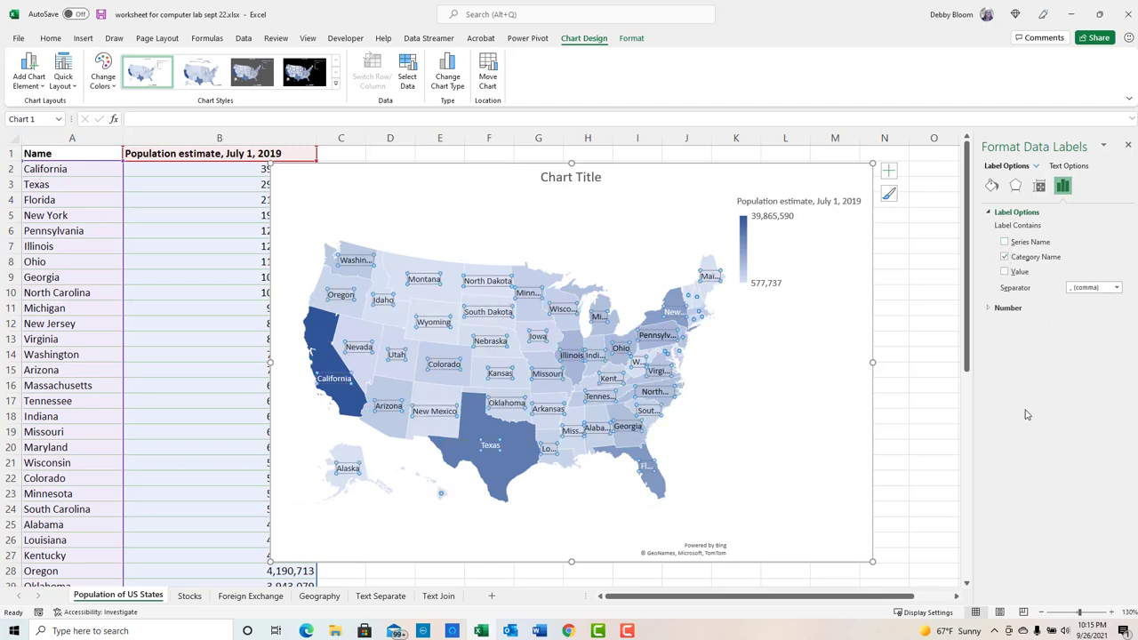
{"action": "left_click", "coordinate": [757, 432]}
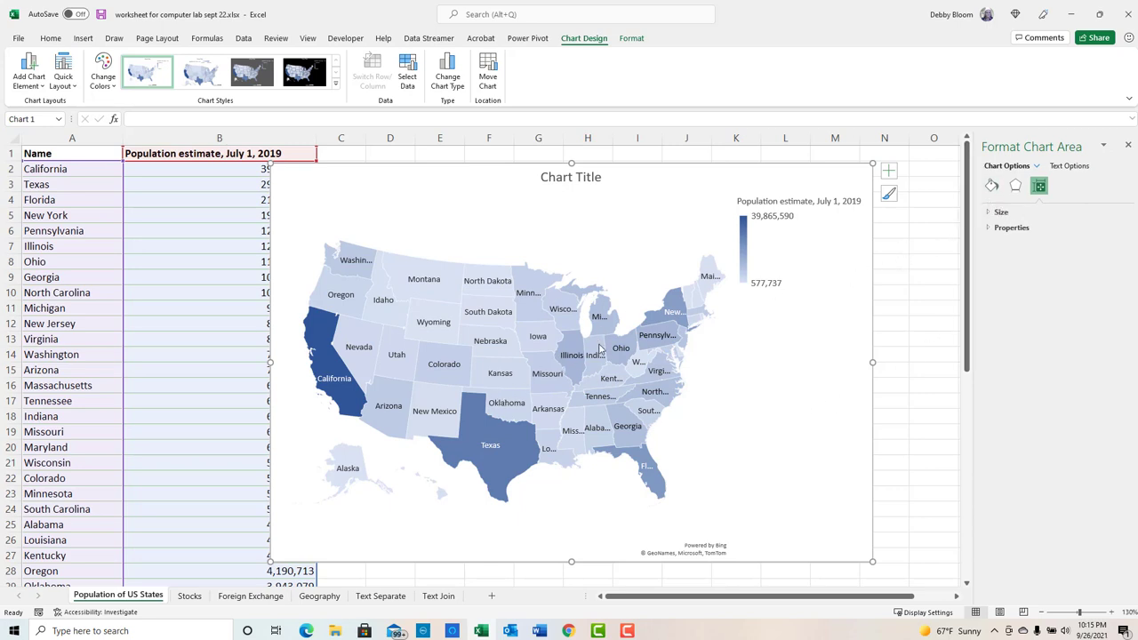
{"action": "mouse_move", "coordinate": [579, 393]}
Switch to the Stocks sheet, dismiss the formatting pane and zoom the sheet to 170%.
{"action": "left_click", "coordinate": [189, 597]}
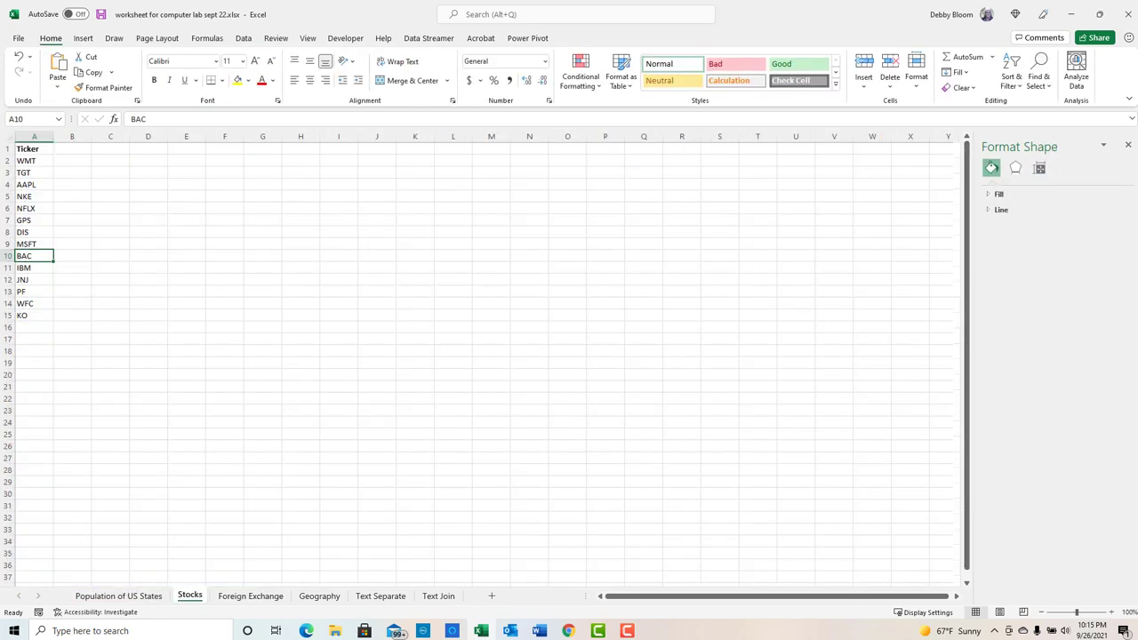
{"action": "left_click", "coordinate": [1127, 145]}
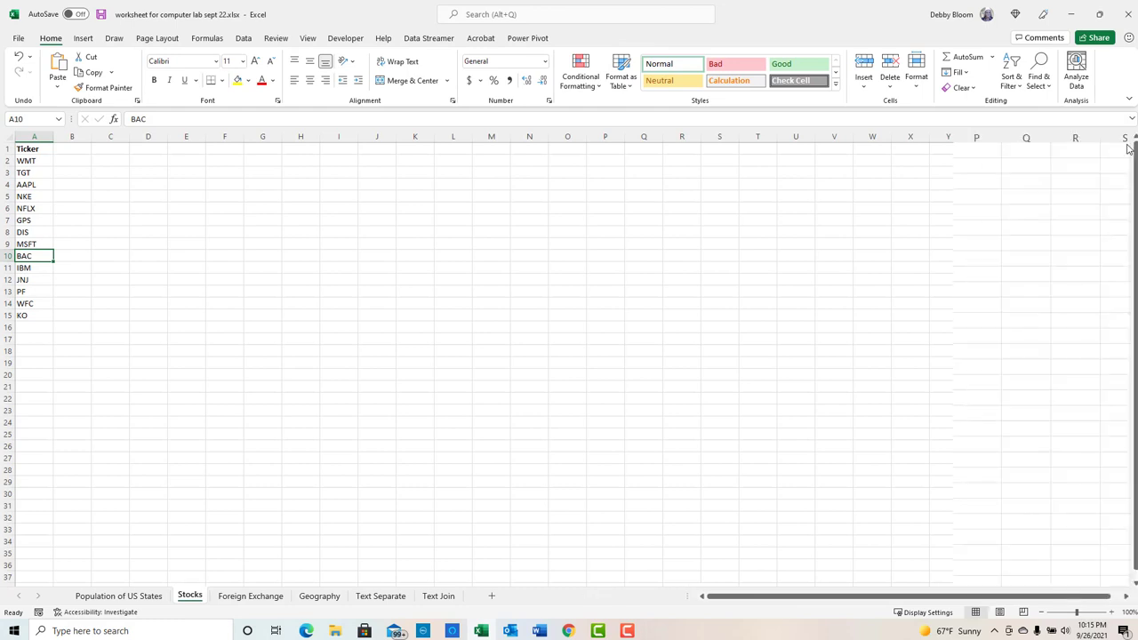
{"action": "left_click", "coordinate": [1114, 613]}
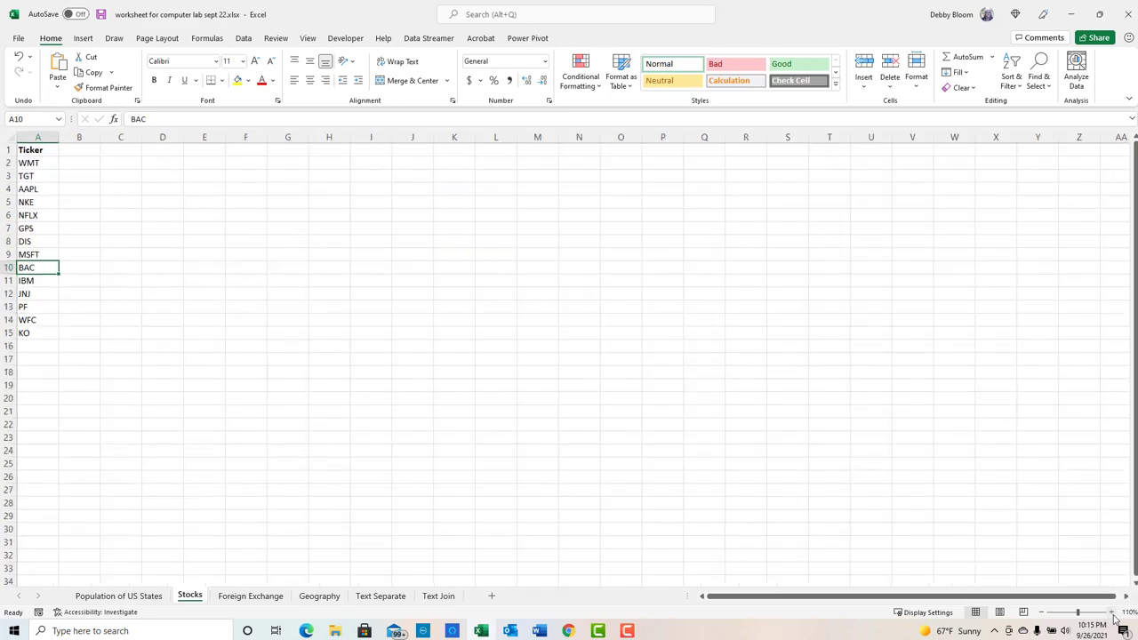
{"action": "left_click", "coordinate": [1113, 613]}
{"action": "left_click", "coordinate": [1113, 613]}
{"action": "left_click", "coordinate": [1113, 613]}
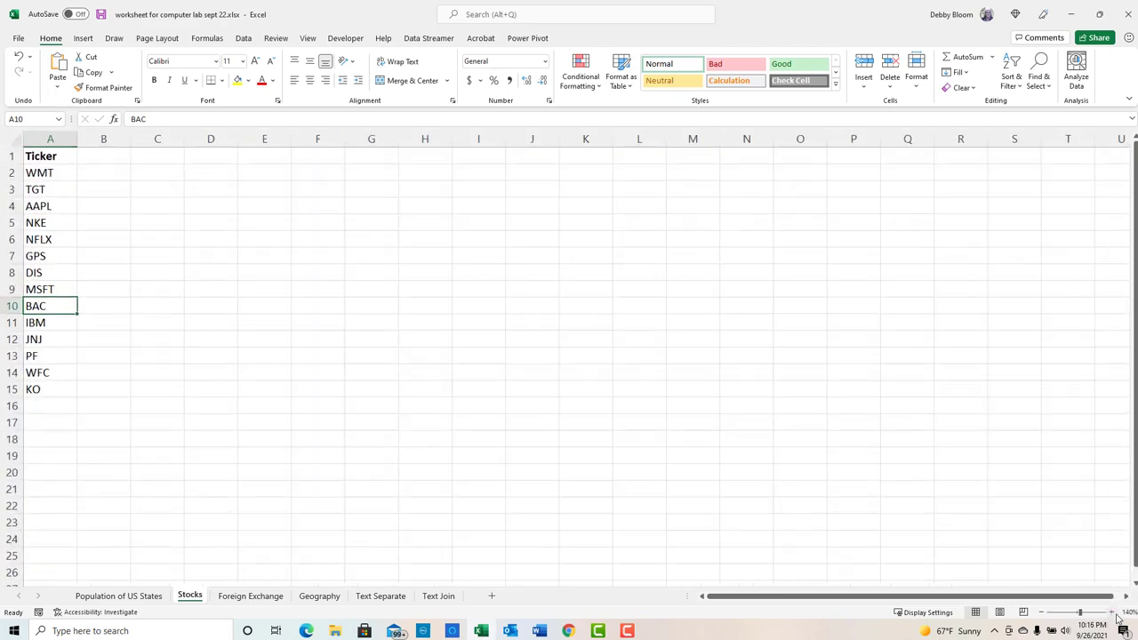
{"action": "left_click", "coordinate": [1114, 613]}
{"action": "left_click", "coordinate": [1113, 614]}
{"action": "left_click", "coordinate": [1114, 613]}
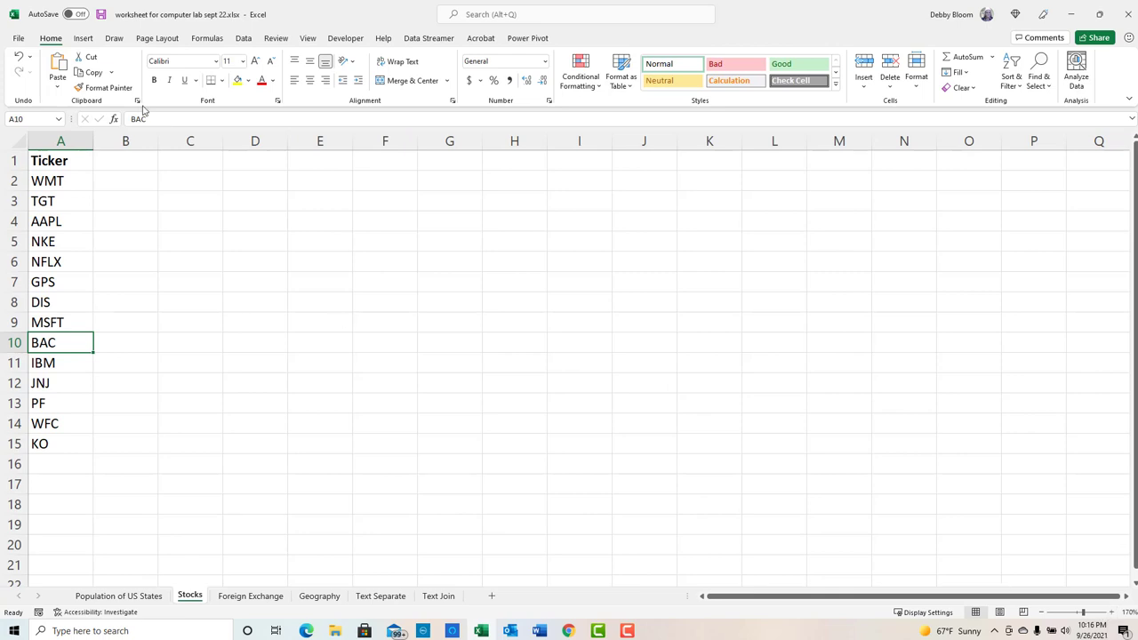
{"action": "left_click", "coordinate": [71, 185]}
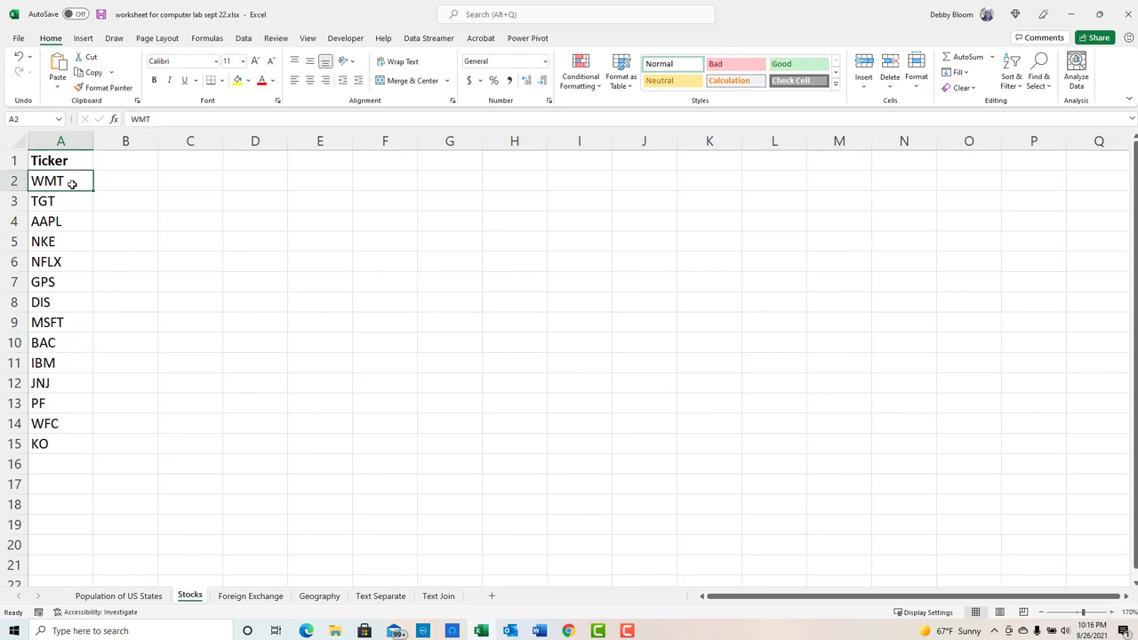
{"action": "left_click", "coordinate": [70, 203]}
{"action": "left_click", "coordinate": [73, 222]}
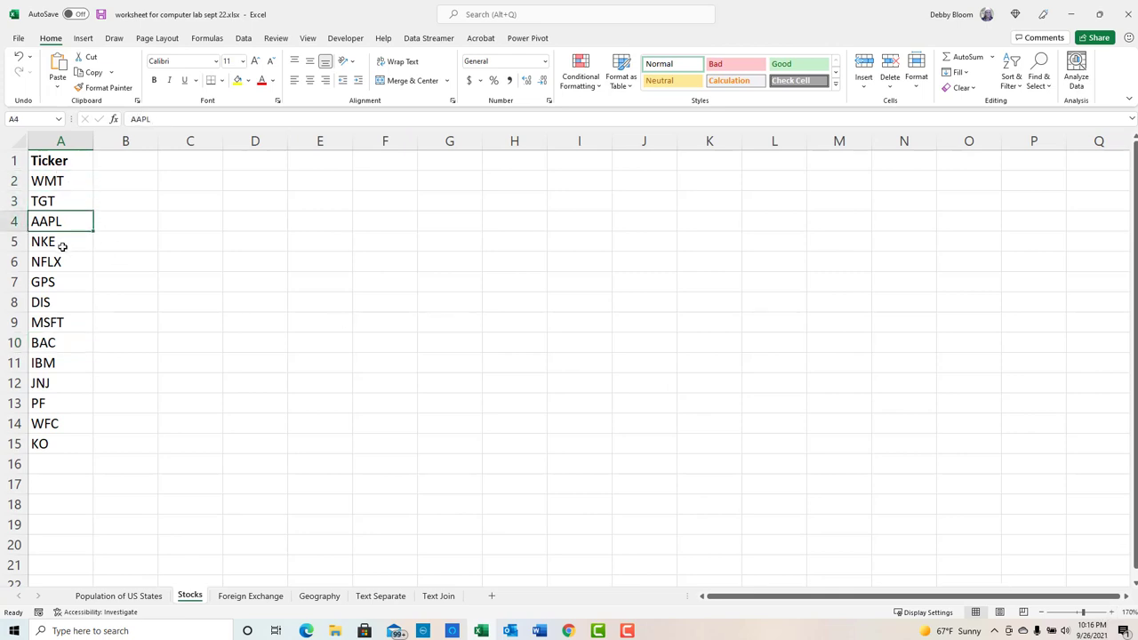
{"action": "left_click", "coordinate": [62, 246]}
{"action": "left_click", "coordinate": [62, 263]}
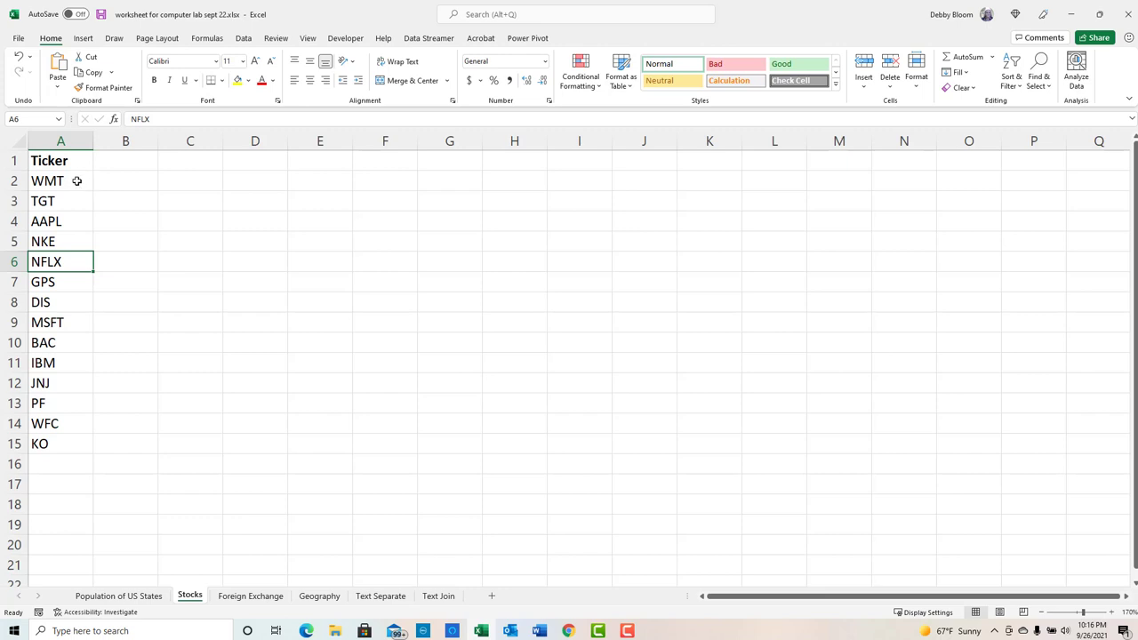
Convert the tickers in A2:A15 to the Stocks data type and dismiss the offered guide.
{"action": "left_click_drag", "start_coordinate": [77, 181], "coordinate": [57, 446]}
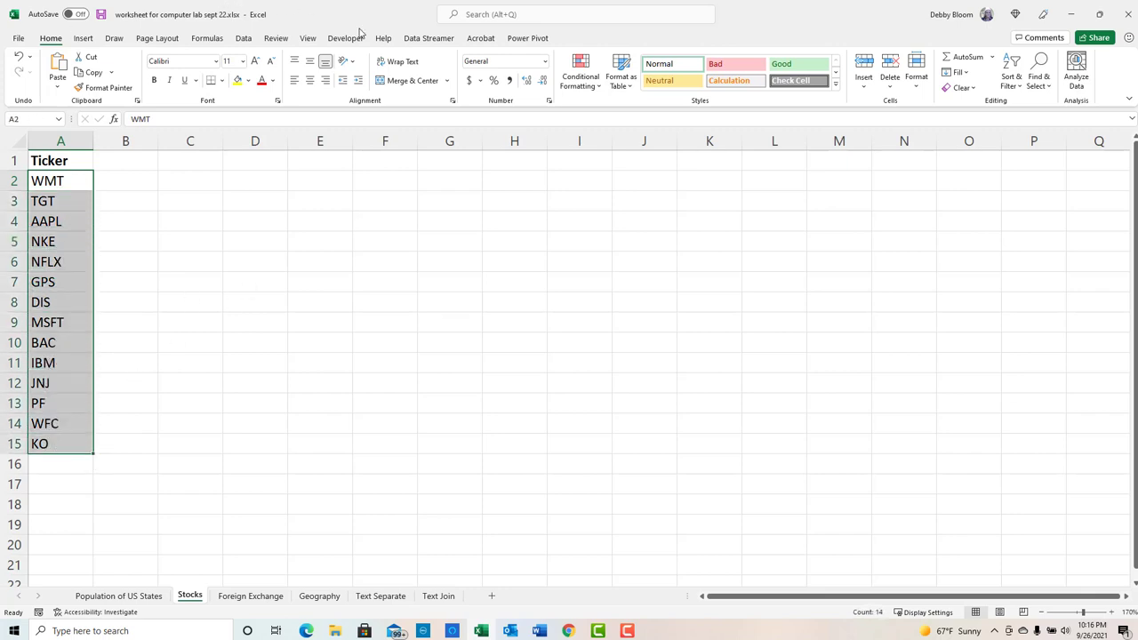
{"action": "left_click", "coordinate": [243, 39]}
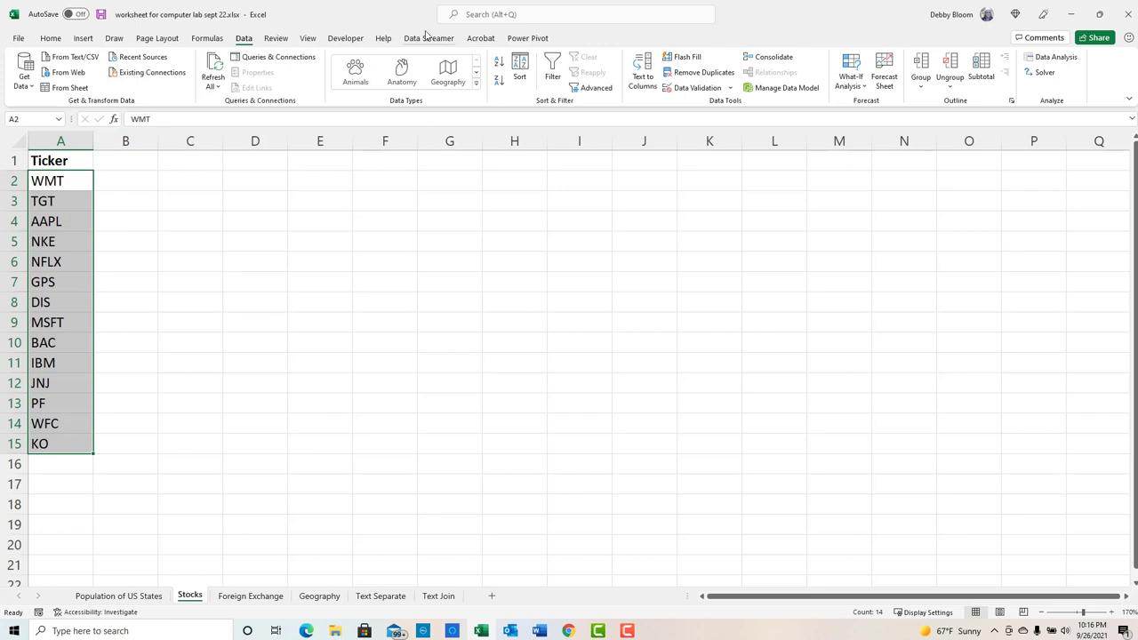
{"action": "left_click", "coordinate": [476, 84]}
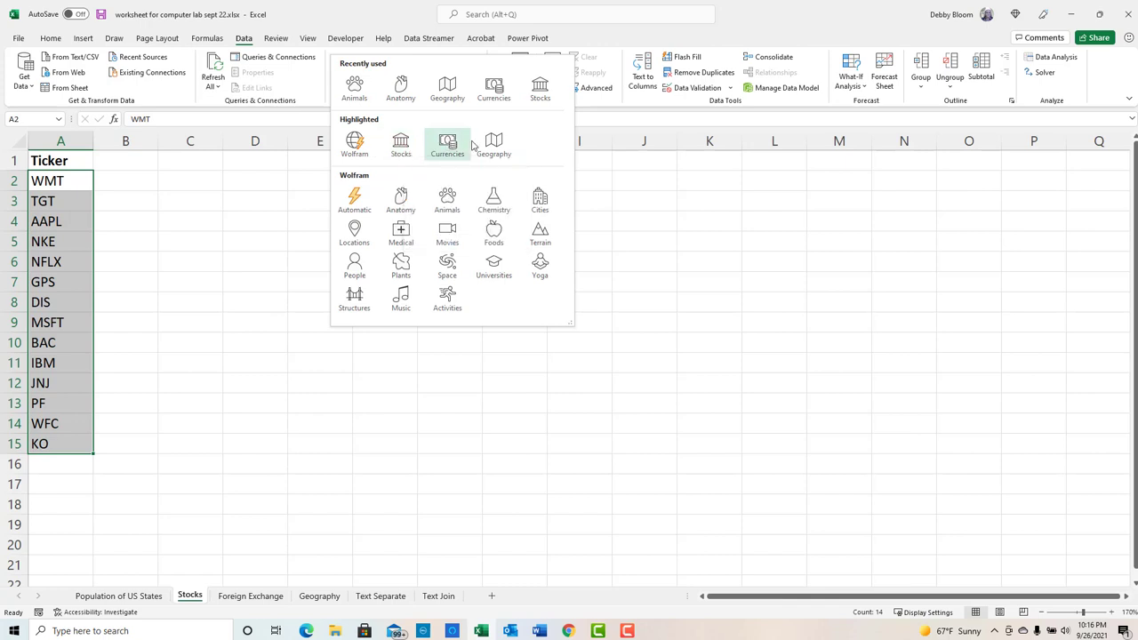
{"action": "left_click", "coordinate": [403, 147]}
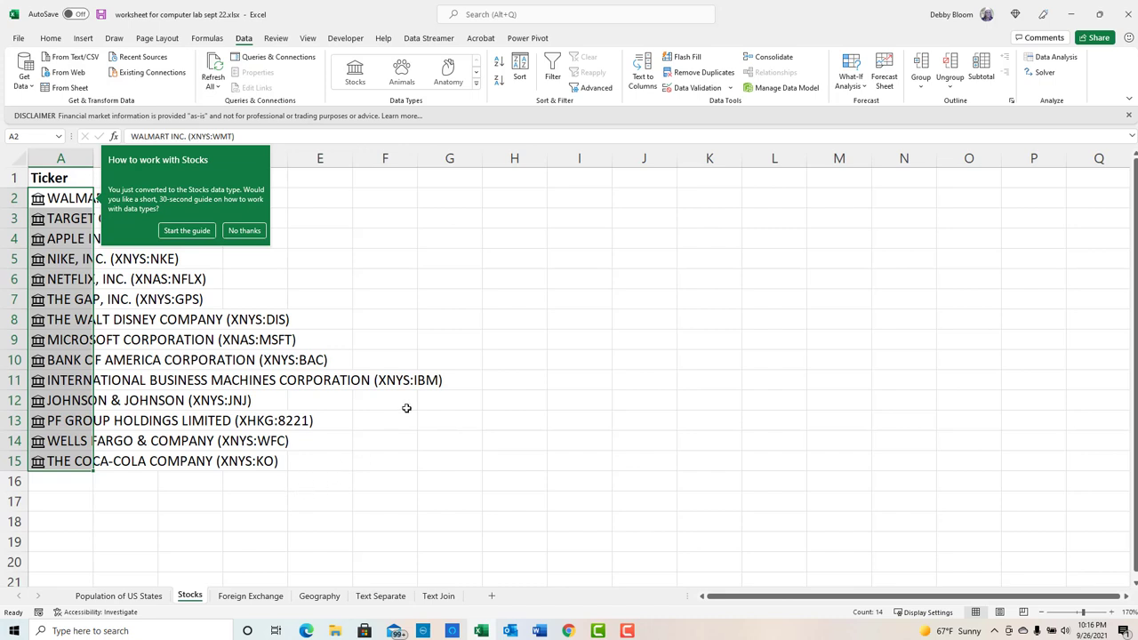
{"action": "left_click", "coordinate": [449, 270]}
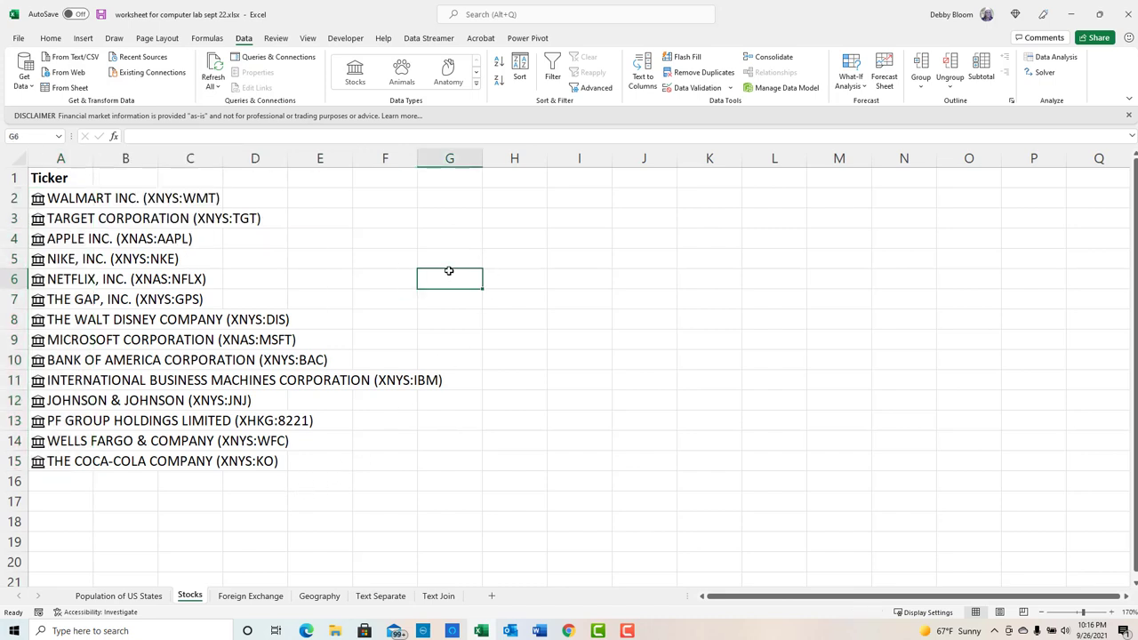
Check the company matched in A13 and read through Walmart's stock data card in A2.
{"action": "left_click", "coordinate": [71, 422]}
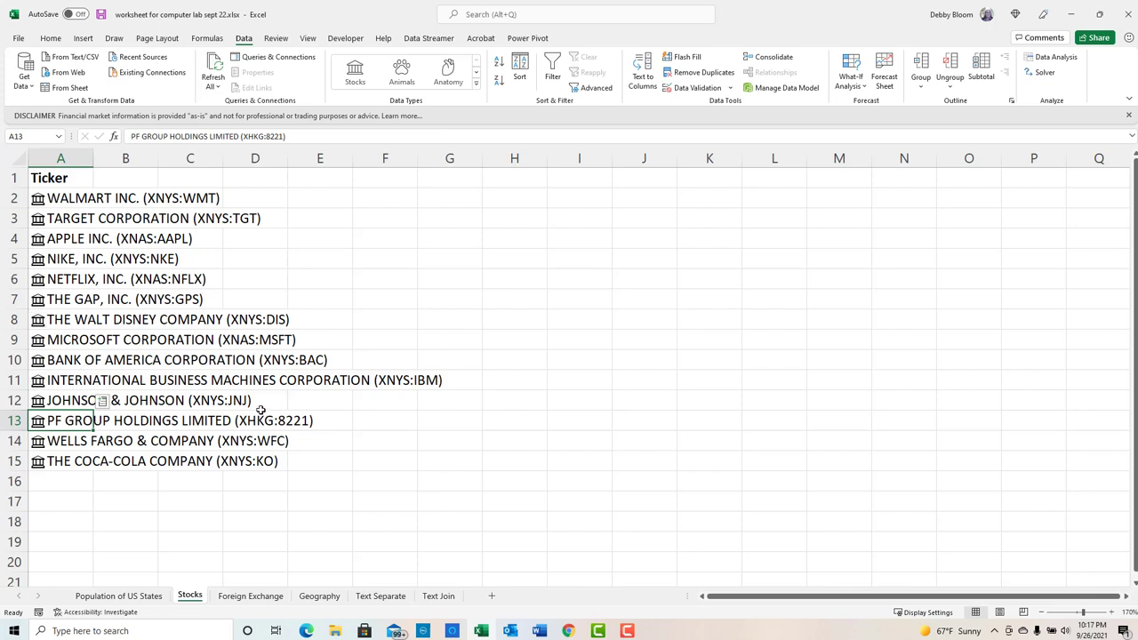
{"action": "left_click", "coordinate": [38, 199]}
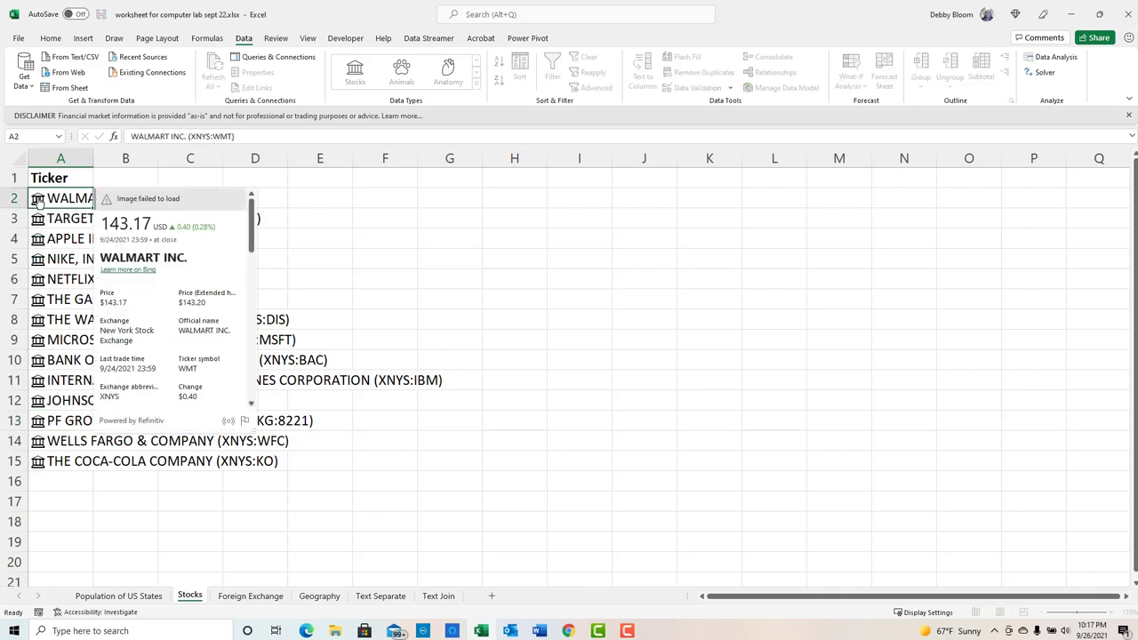
{"action": "left_click_drag", "start_coordinate": [251, 229], "coordinate": [250, 340]}
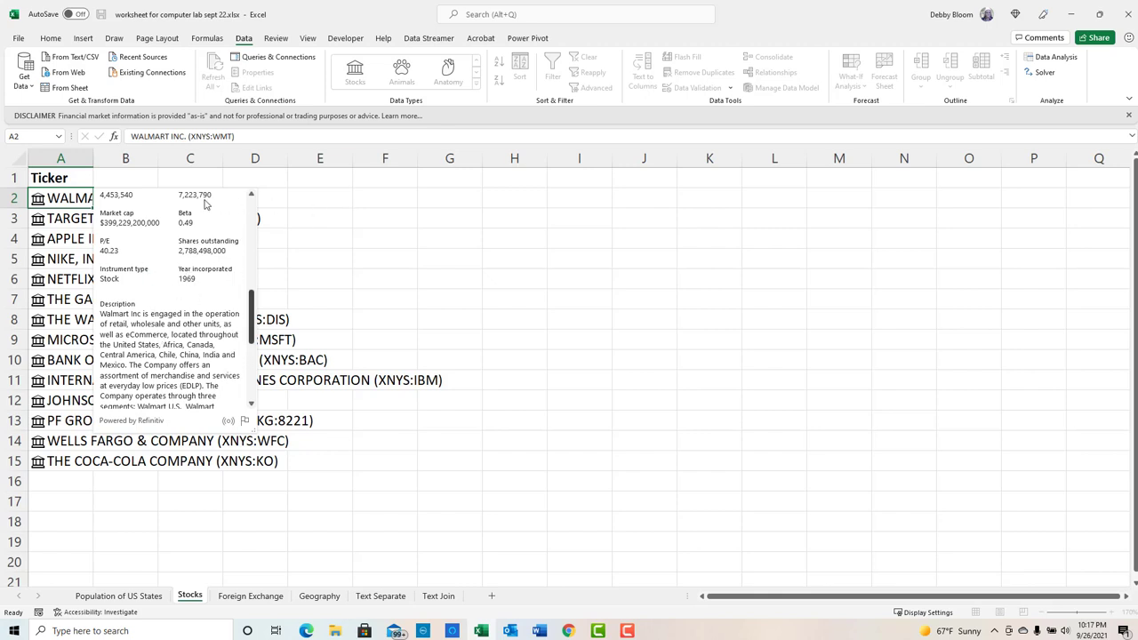
{"action": "key", "text": "Escape"}
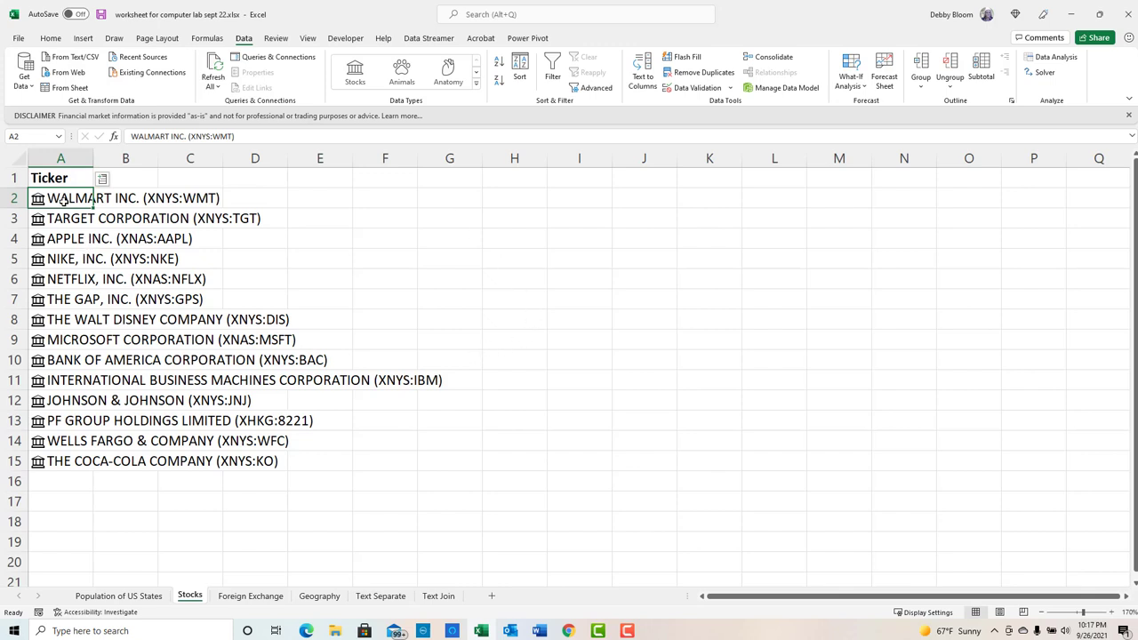
Extract the Price field for all the stocks in A2:A15 into column B.
{"action": "left_click_drag", "start_coordinate": [64, 200], "coordinate": [74, 462]}
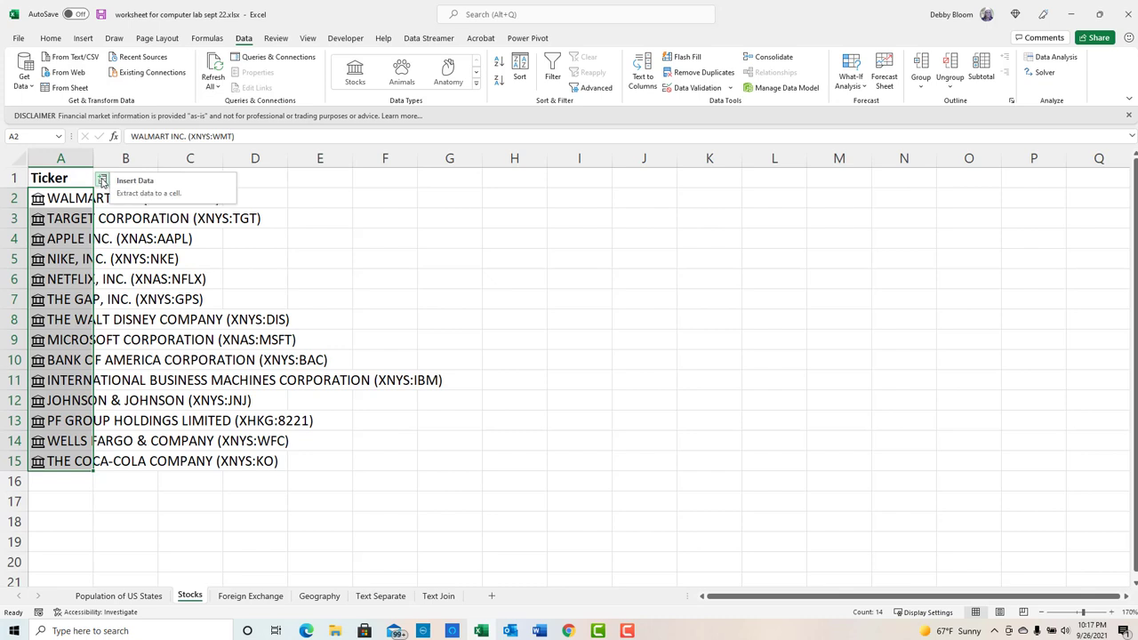
{"action": "left_click", "coordinate": [102, 181]}
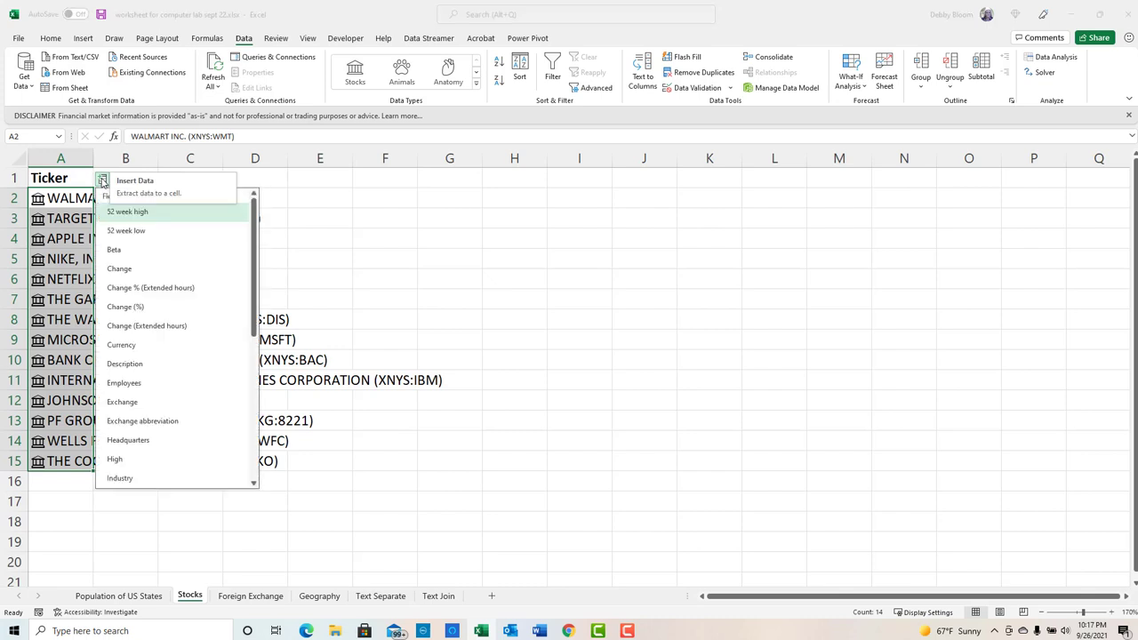
{"action": "left_click_drag", "start_coordinate": [253, 251], "coordinate": [276, 386]}
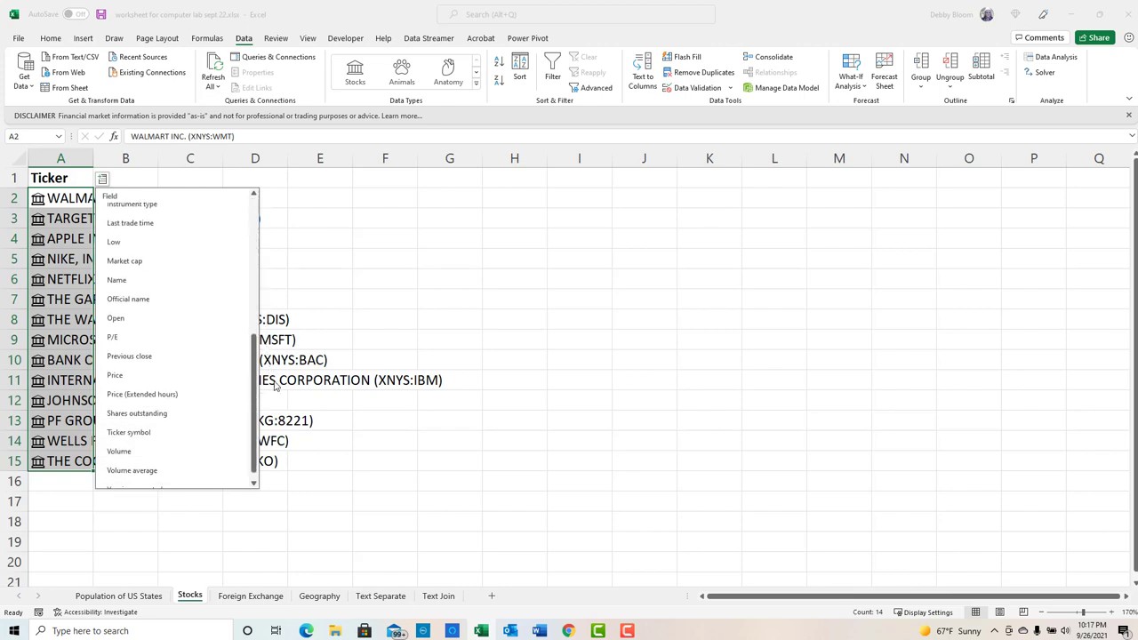
{"action": "left_click", "coordinate": [187, 381]}
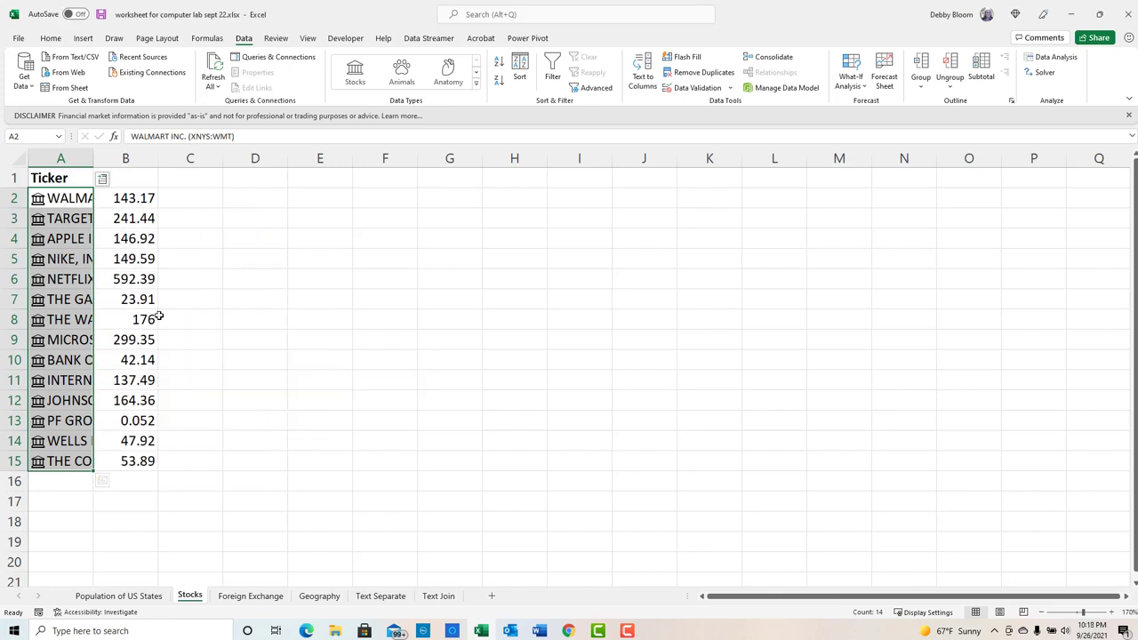
Extract the Shares outstanding field for the stocks into column C and autofit that column's width.
{"action": "left_click", "coordinate": [103, 180]}
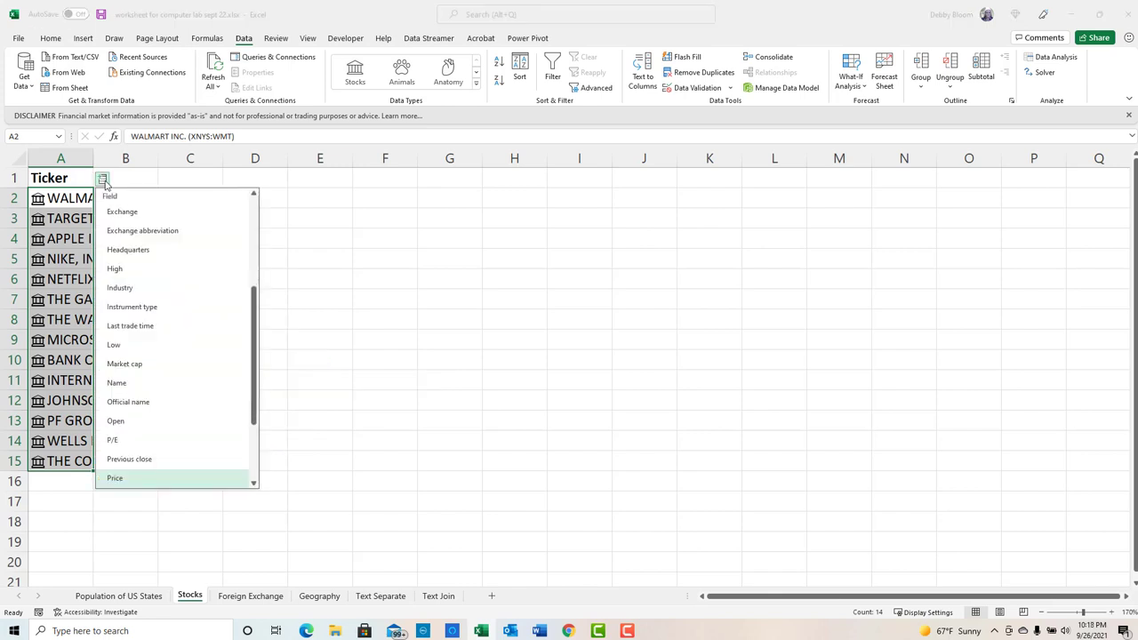
{"action": "left_click_drag", "start_coordinate": [254, 415], "coordinate": [254, 457]}
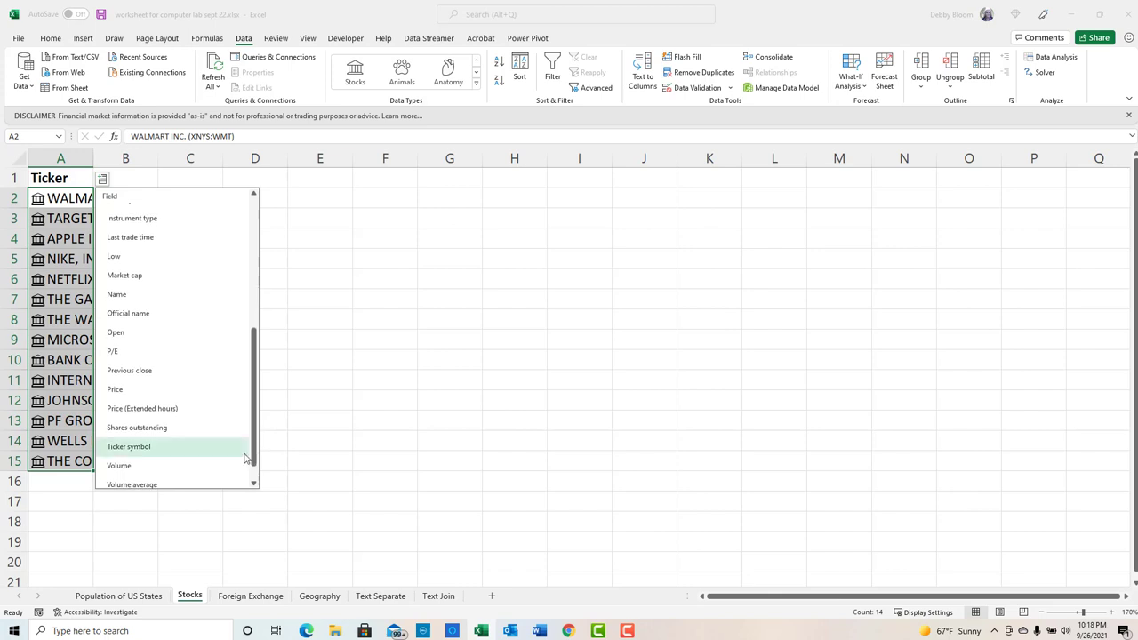
{"action": "left_click", "coordinate": [169, 430]}
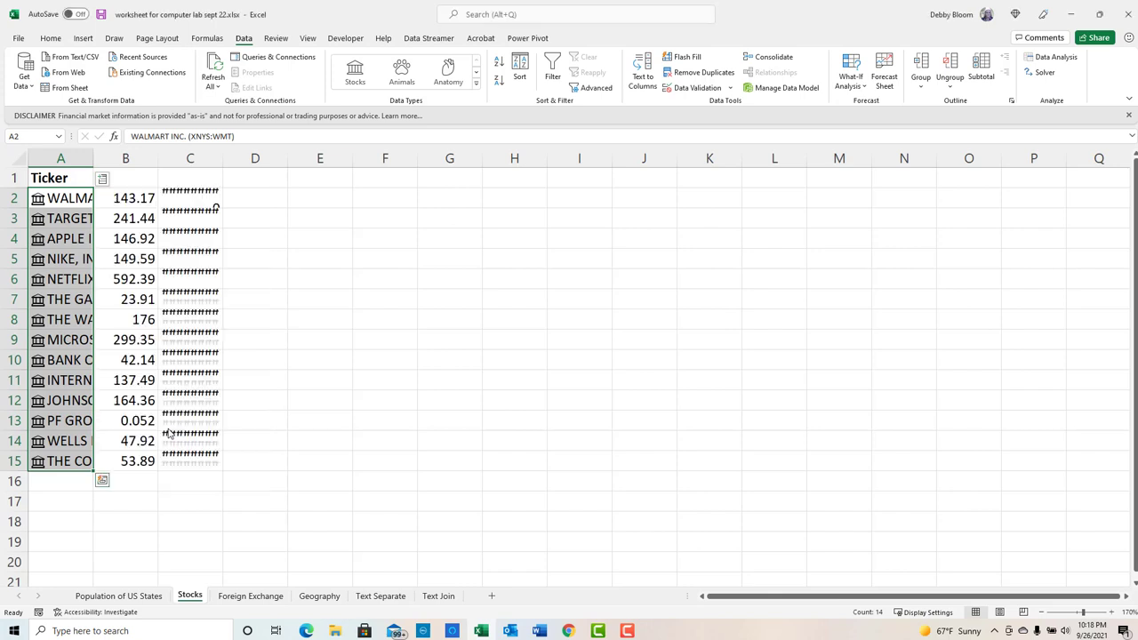
{"action": "double_click", "coordinate": [222, 160]}
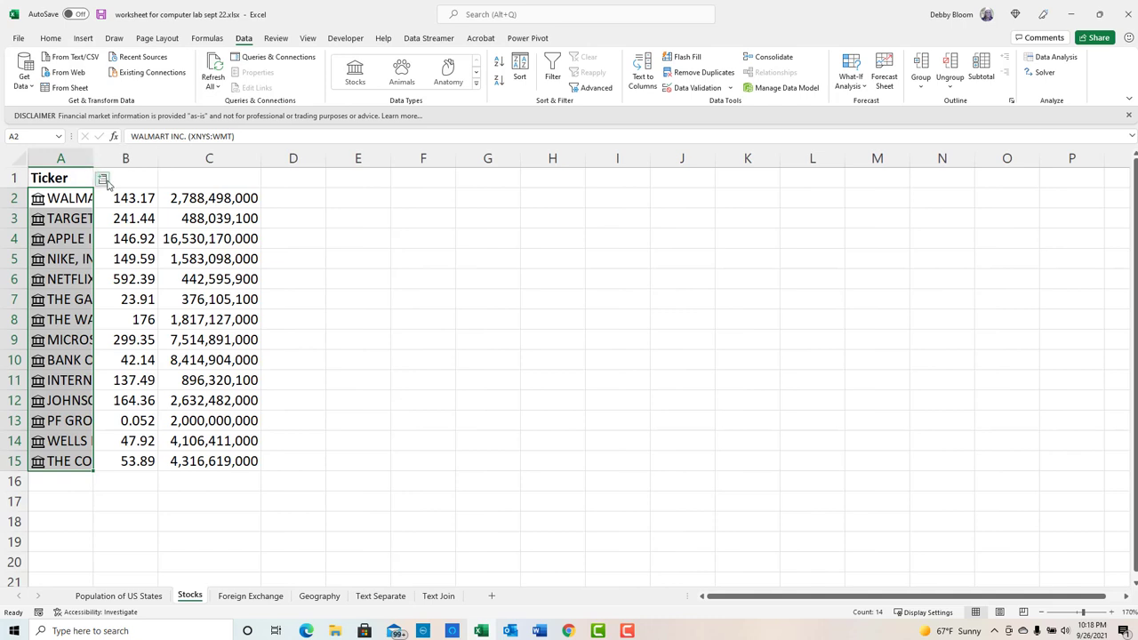
Extract the Volume field for the stocks into column D and autofit that column's width.
{"action": "left_click", "coordinate": [103, 180]}
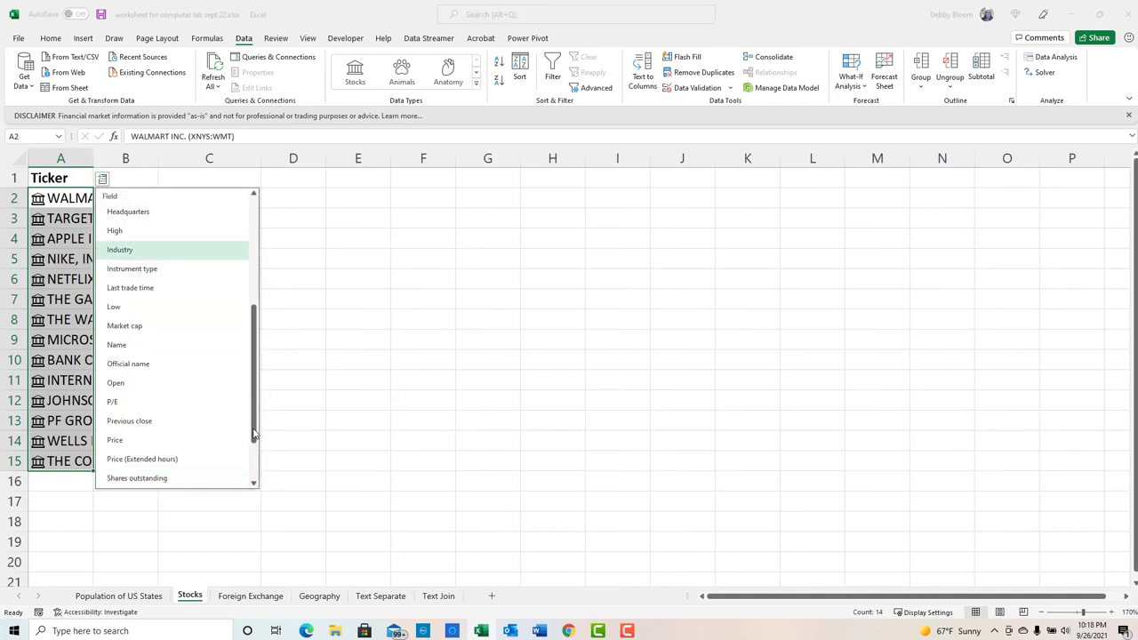
{"action": "left_click_drag", "start_coordinate": [255, 422], "coordinate": [255, 456]}
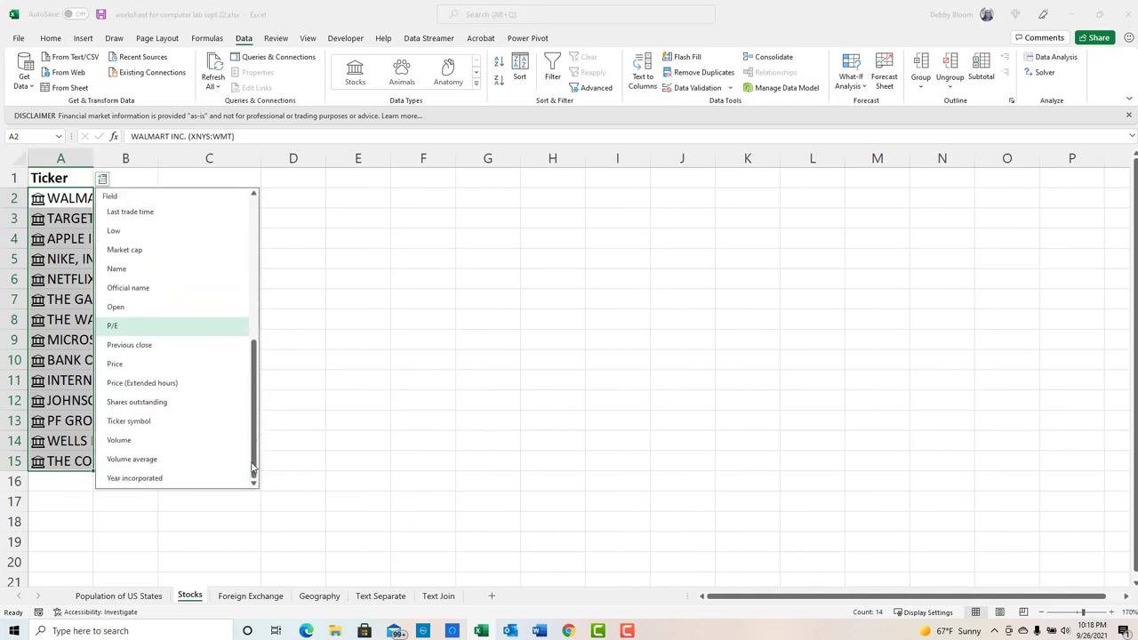
{"action": "left_click", "coordinate": [166, 443]}
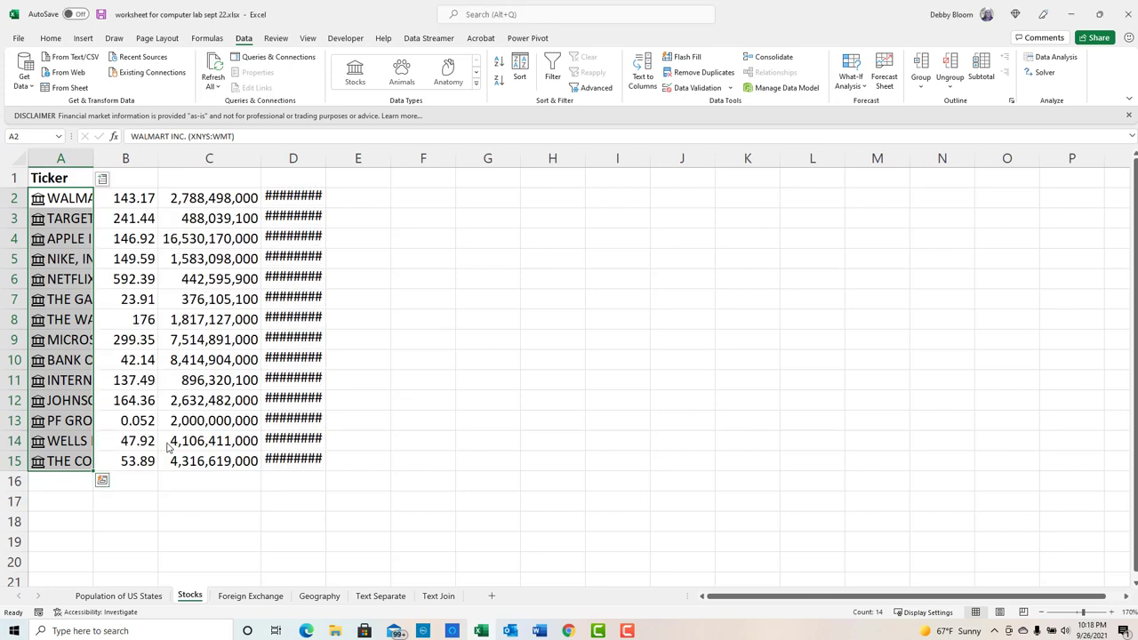
{"action": "left_click_drag", "start_coordinate": [325, 151], "coordinate": [325, 151]}
{"action": "double_click", "coordinate": [325, 151]}
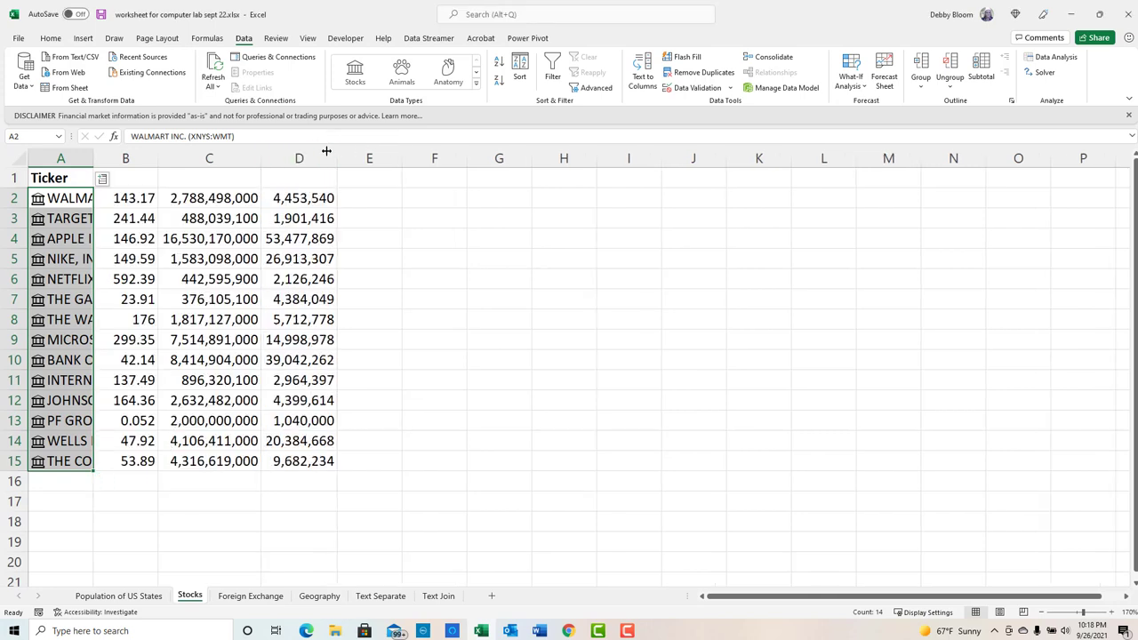
Extract the Headquarters field for the stocks into column E, and refresh all the workbook's linked data.
{"action": "left_click", "coordinate": [103, 180]}
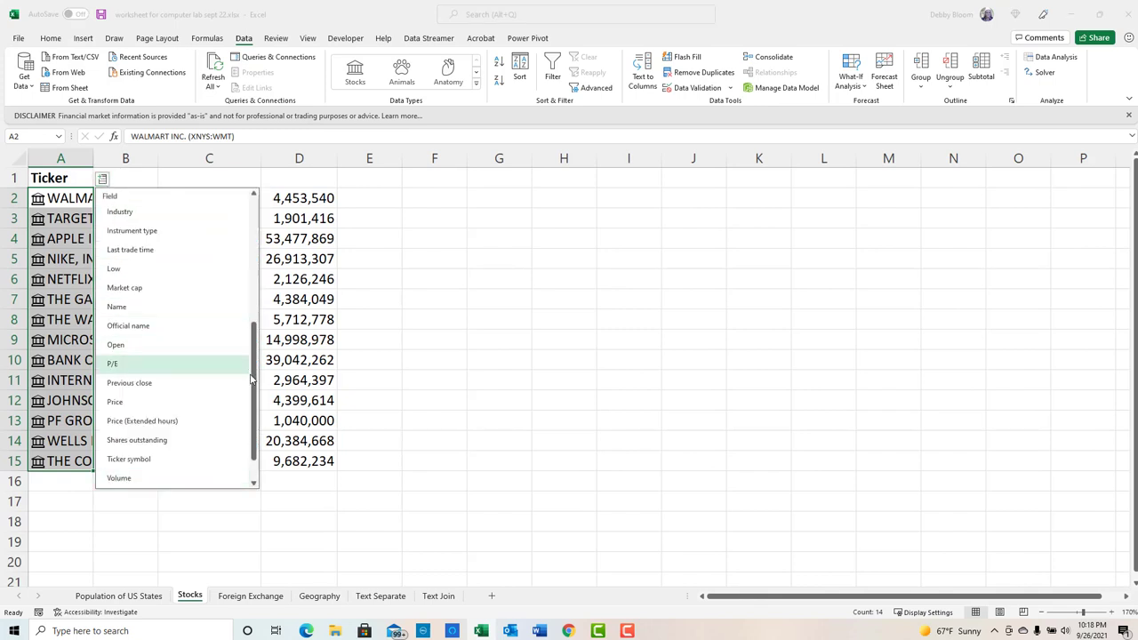
{"action": "scroll", "coordinate": [256, 384], "scroll_direction": "up", "scroll_amount": 3}
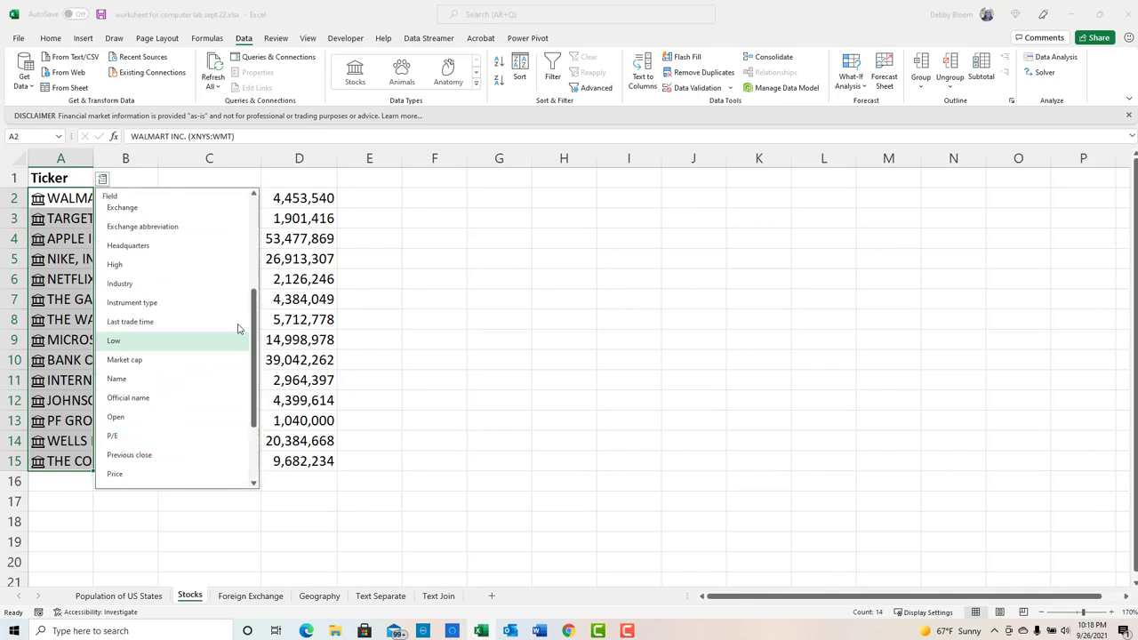
{"action": "left_click", "coordinate": [128, 246]}
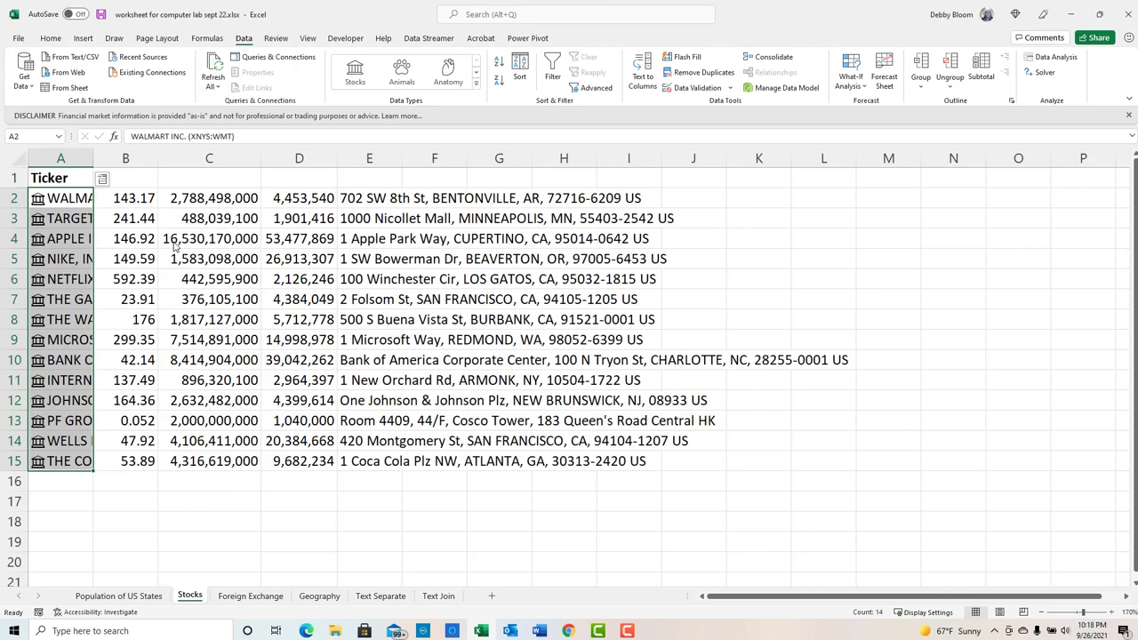
{"action": "left_click", "coordinate": [137, 178]}
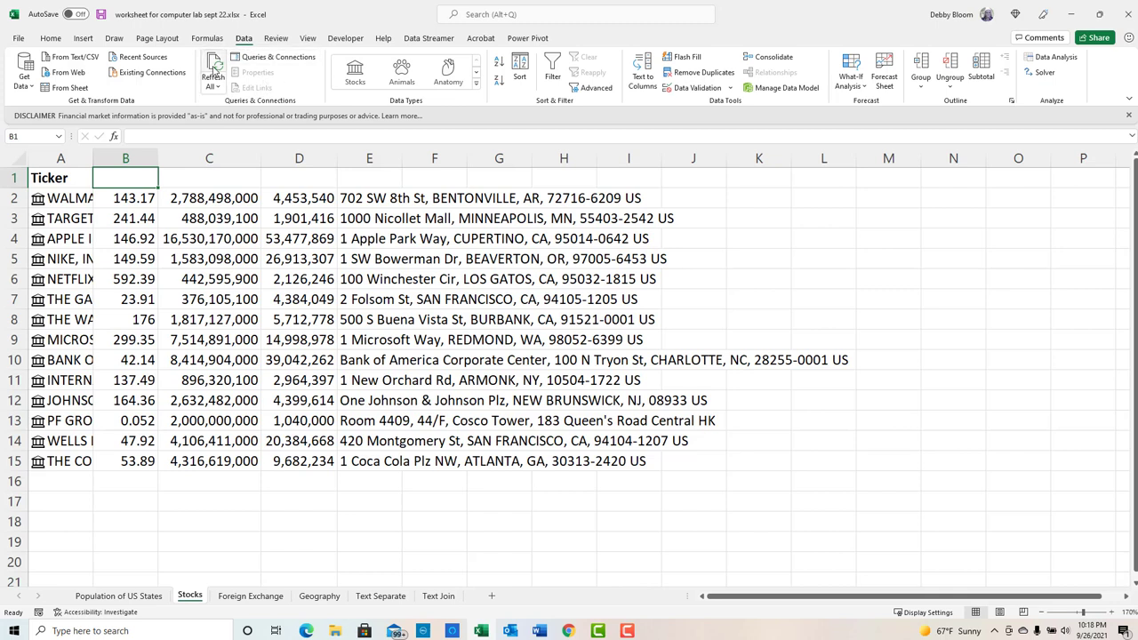
{"action": "left_click", "coordinate": [214, 69]}
Switch to the Foreign Exchange sheet and zoom it to 170%.
{"action": "left_click", "coordinate": [250, 595]}
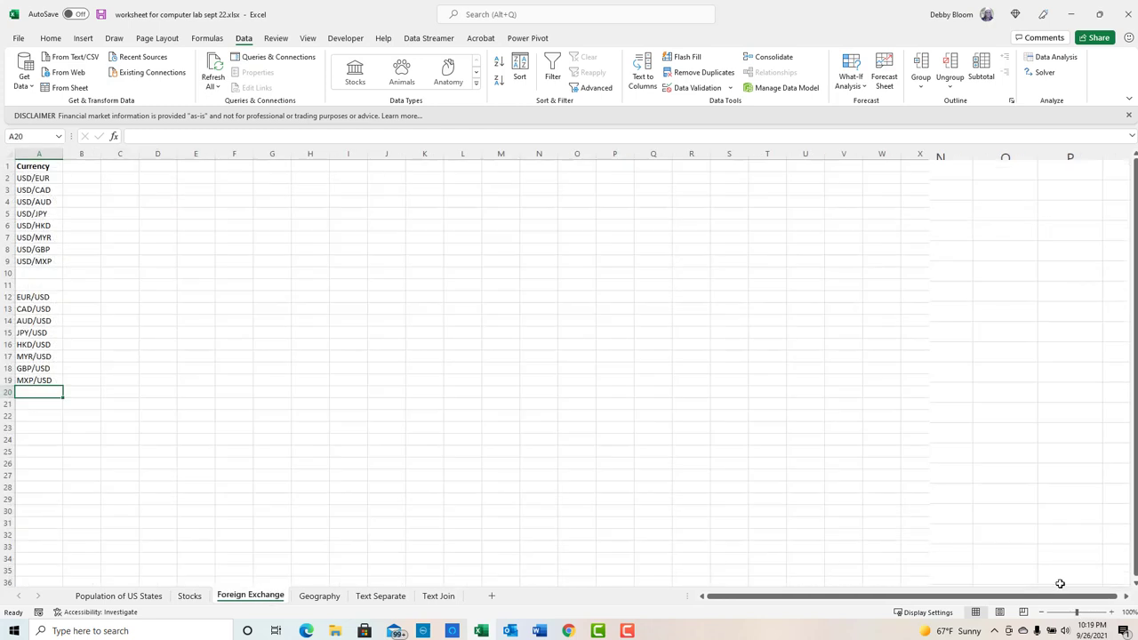
{"action": "left_click", "coordinate": [1112, 613]}
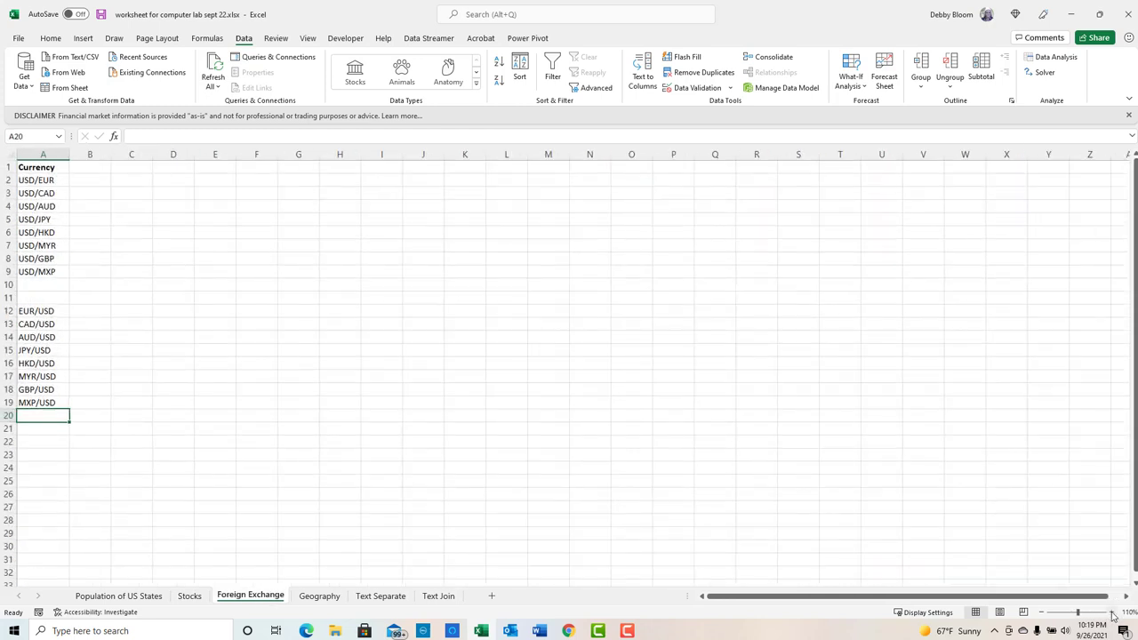
{"action": "left_click", "coordinate": [1112, 613]}
{"action": "left_click", "coordinate": [1111, 614]}
{"action": "left_click", "coordinate": [1112, 614]}
{"action": "left_click", "coordinate": [1112, 613]}
{"action": "left_click", "coordinate": [1111, 613]}
{"action": "left_click", "coordinate": [1112, 614]}
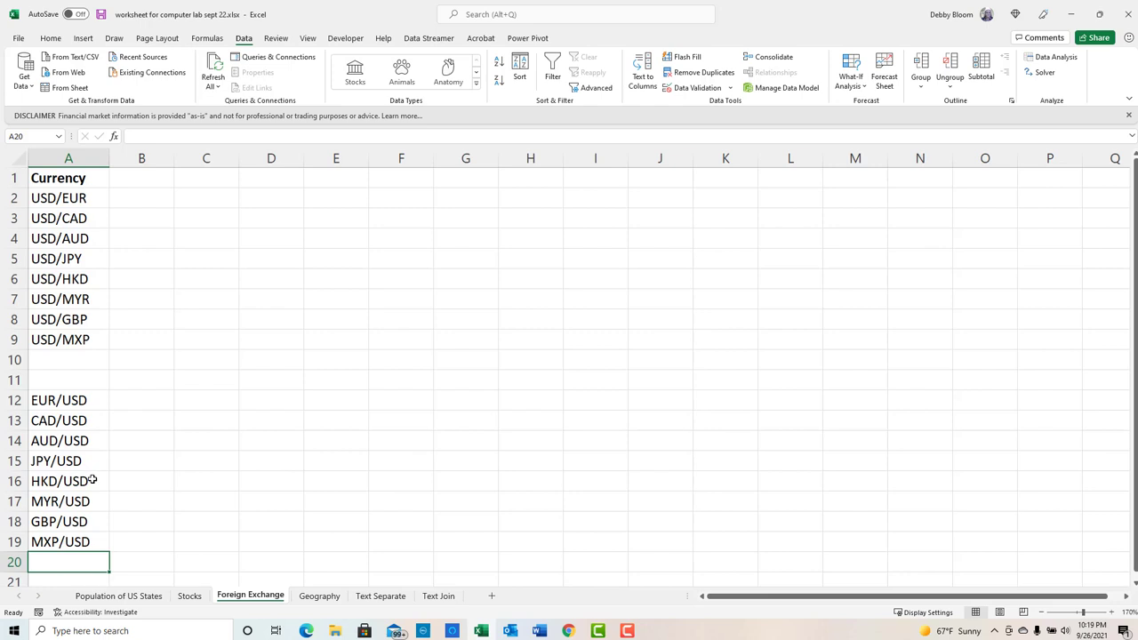
Convert the USD currency pairs in A2:A9 to the Currencies data type.
{"action": "left_click", "coordinate": [73, 544]}
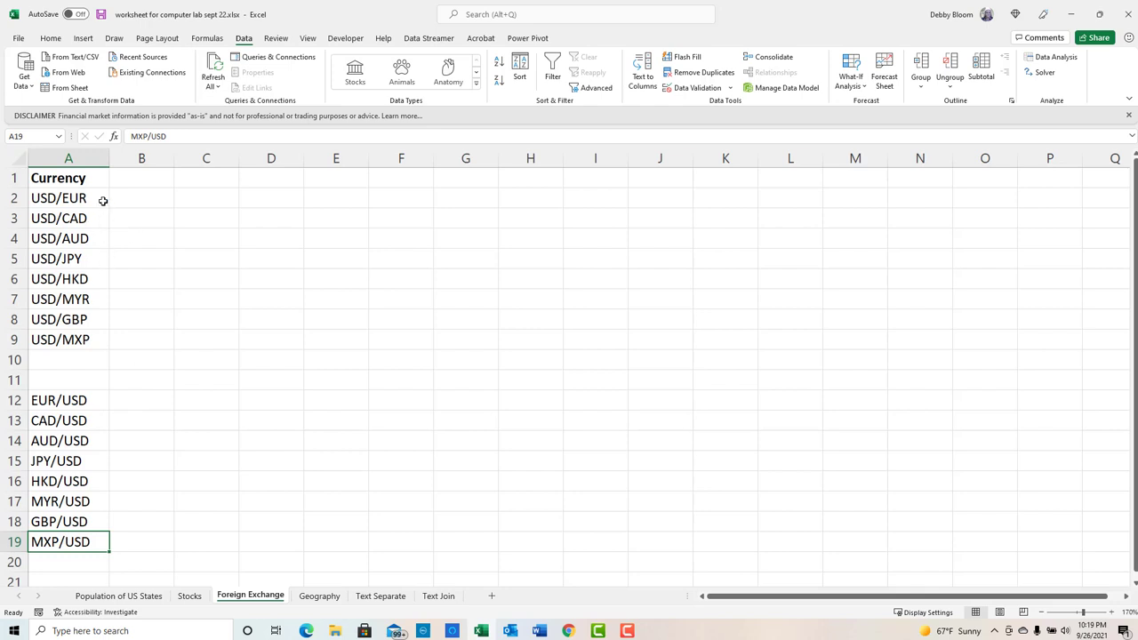
{"action": "left_click_drag", "start_coordinate": [91, 198], "coordinate": [93, 340]}
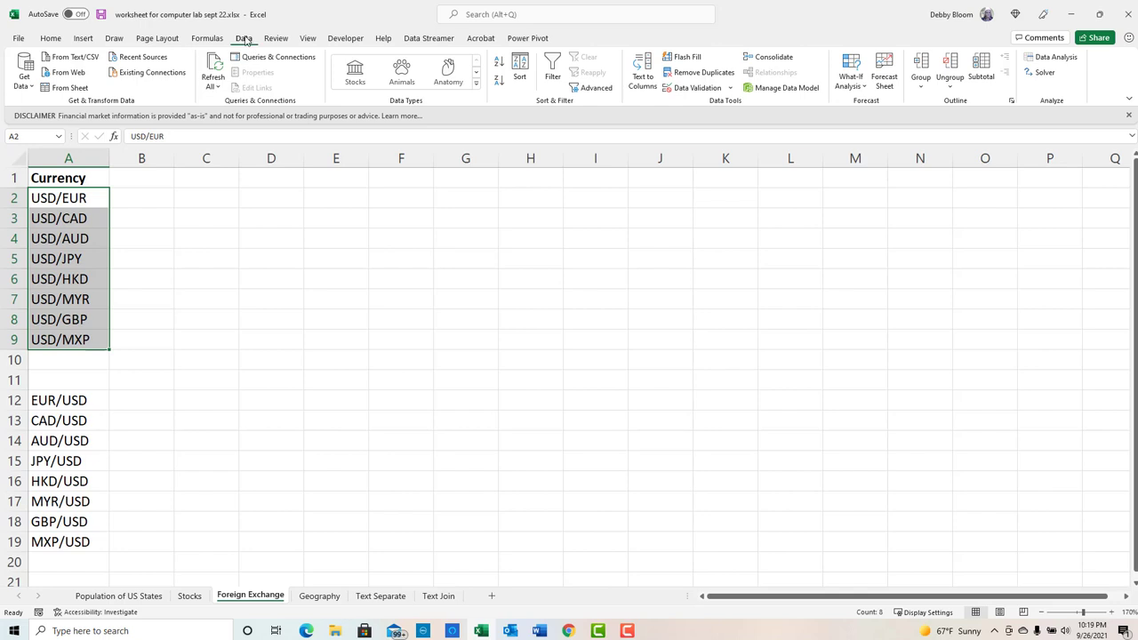
{"action": "left_click", "coordinate": [477, 84]}
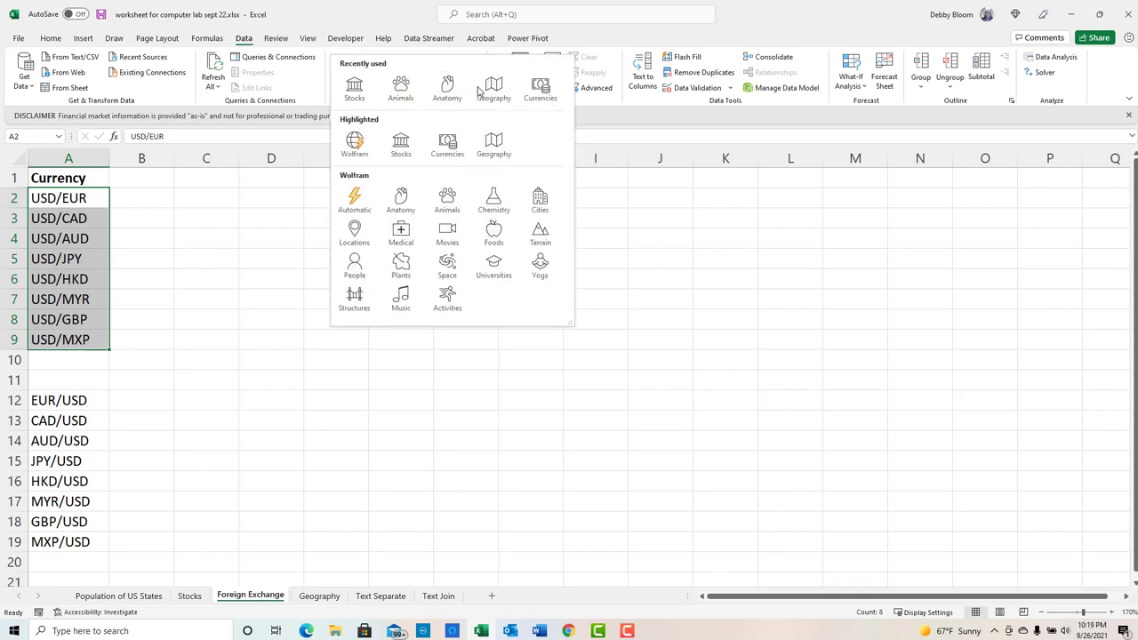
{"action": "left_click", "coordinate": [450, 154]}
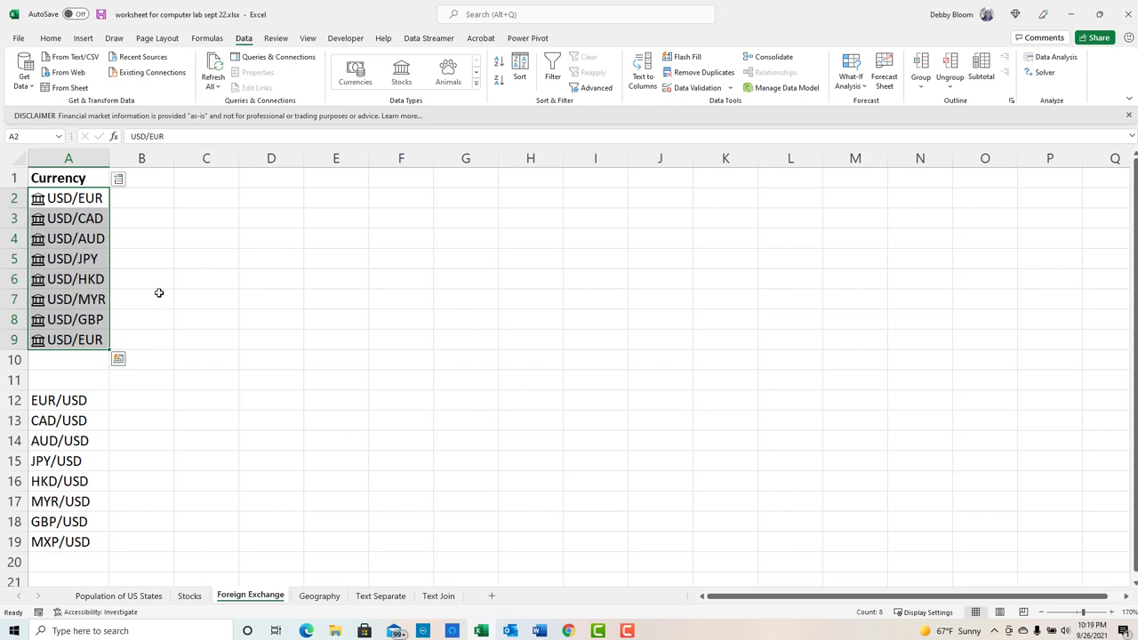
Extract the Price field for the currency pairs in A2:A9 into column B.
{"action": "left_click", "coordinate": [119, 179]}
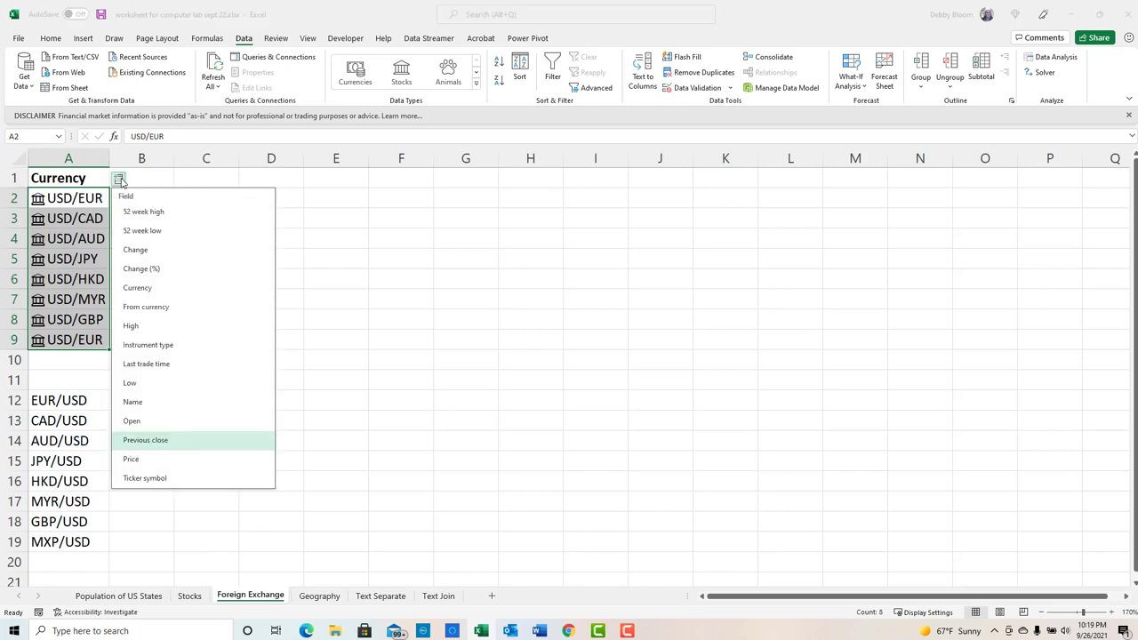
{"action": "left_click", "coordinate": [225, 460]}
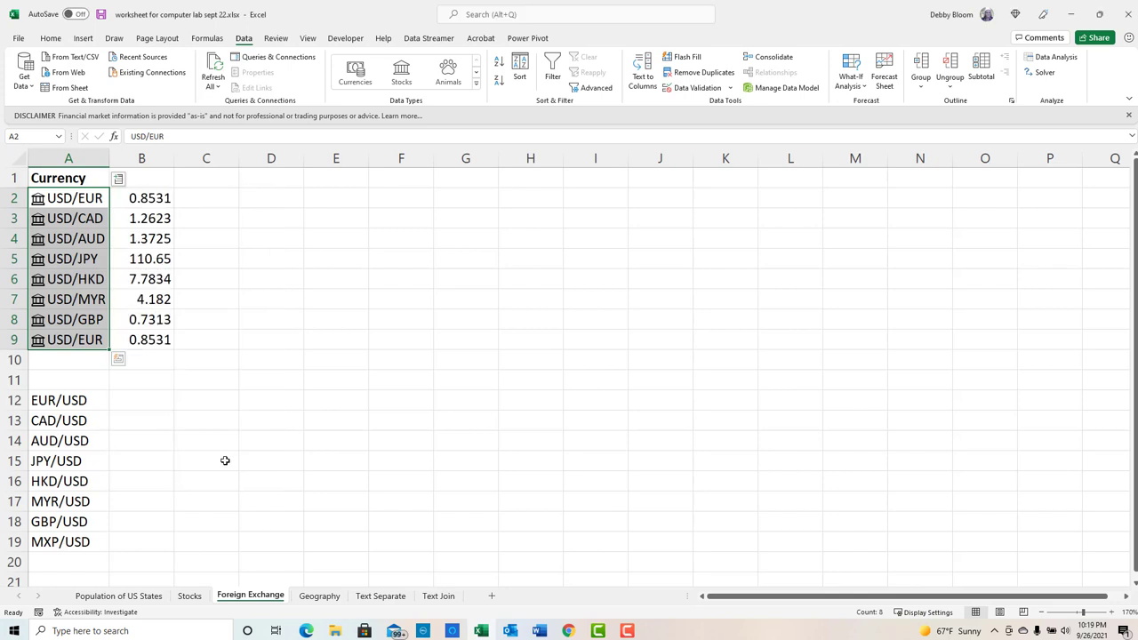
Extract the Currency and Name fields for the pairs in A2:A9 into columns C and D, and fit column D's width to its contents.
{"action": "left_click", "coordinate": [119, 180]}
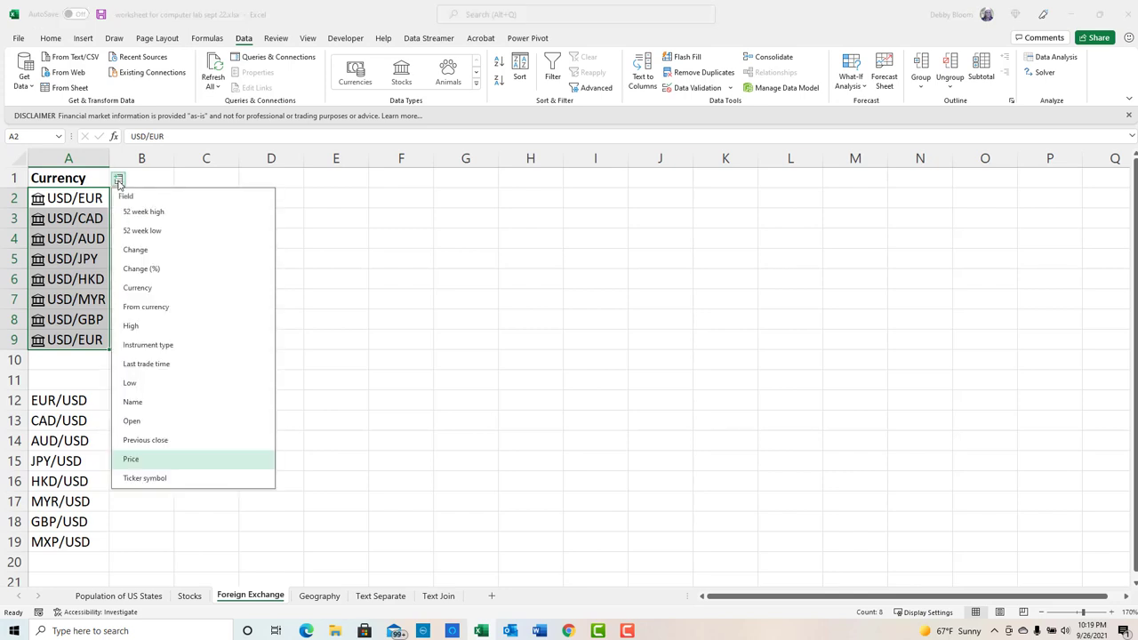
{"action": "left_click", "coordinate": [191, 294]}
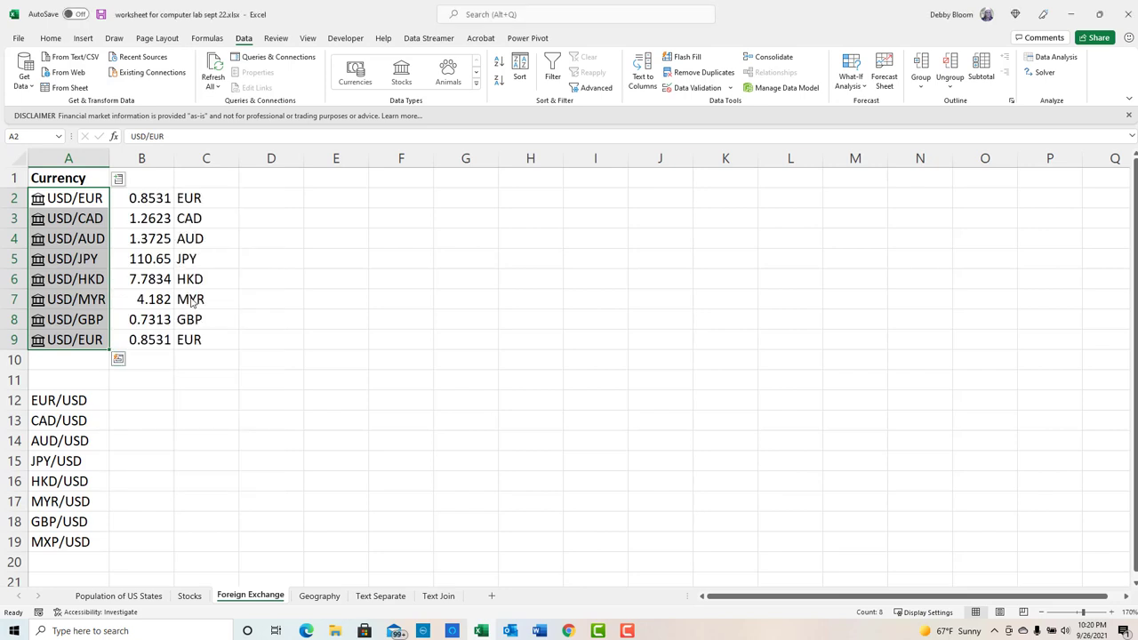
{"action": "left_click", "coordinate": [120, 179]}
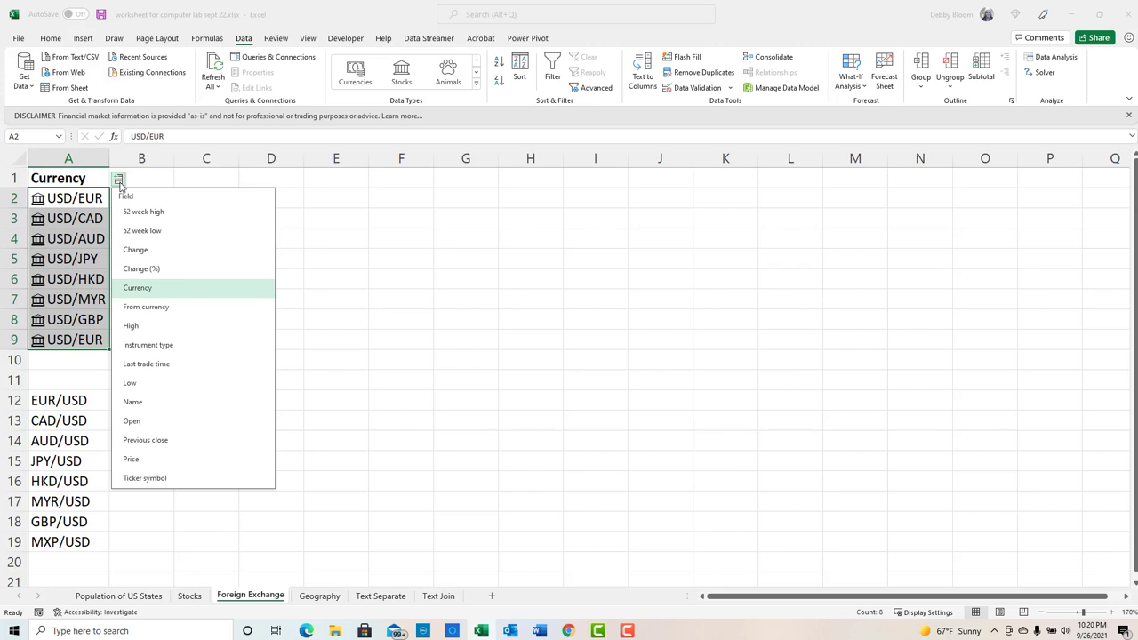
{"action": "left_click", "coordinate": [184, 406]}
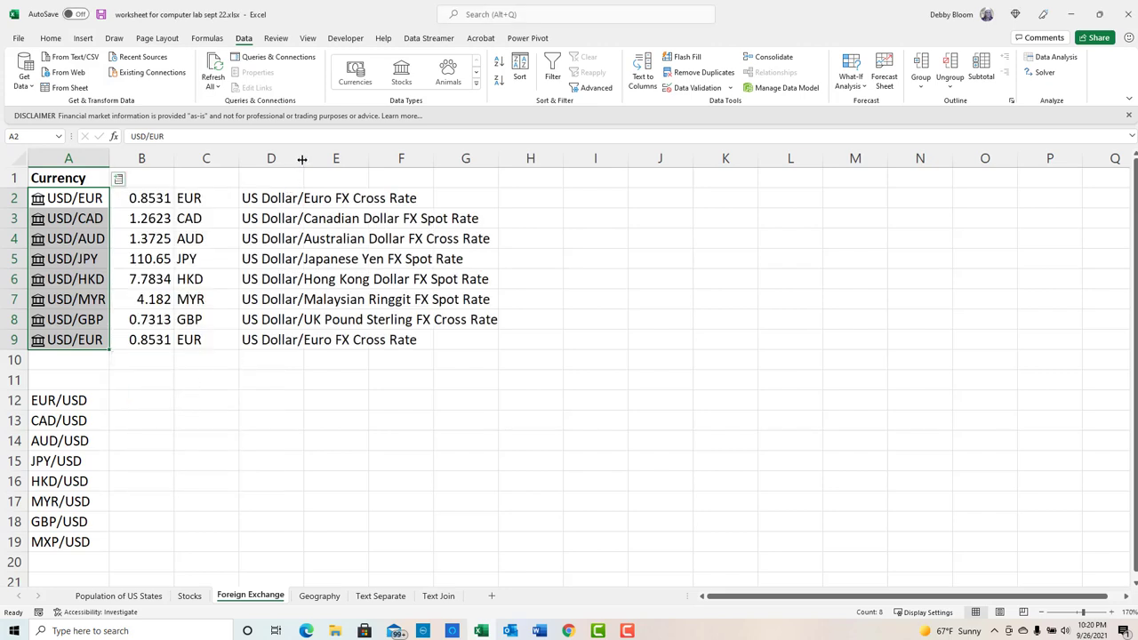
{"action": "double_click", "coordinate": [303, 160]}
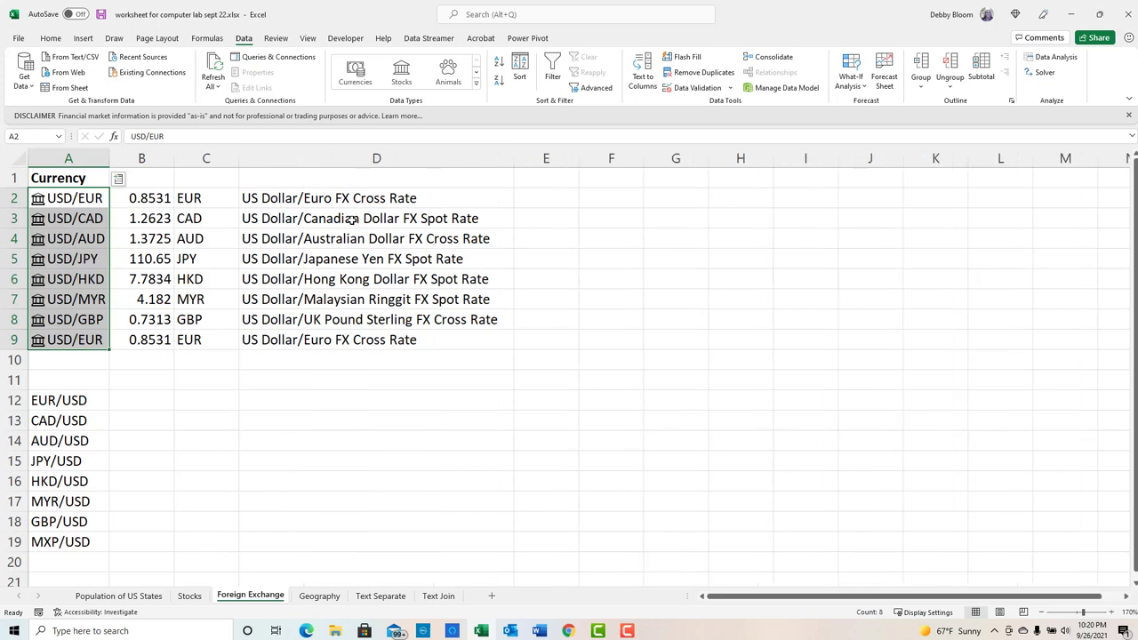
Examine each USD currency pair in A2:A9 alongside its extracted exchange rate in column B.
{"action": "left_click", "coordinate": [85, 197]}
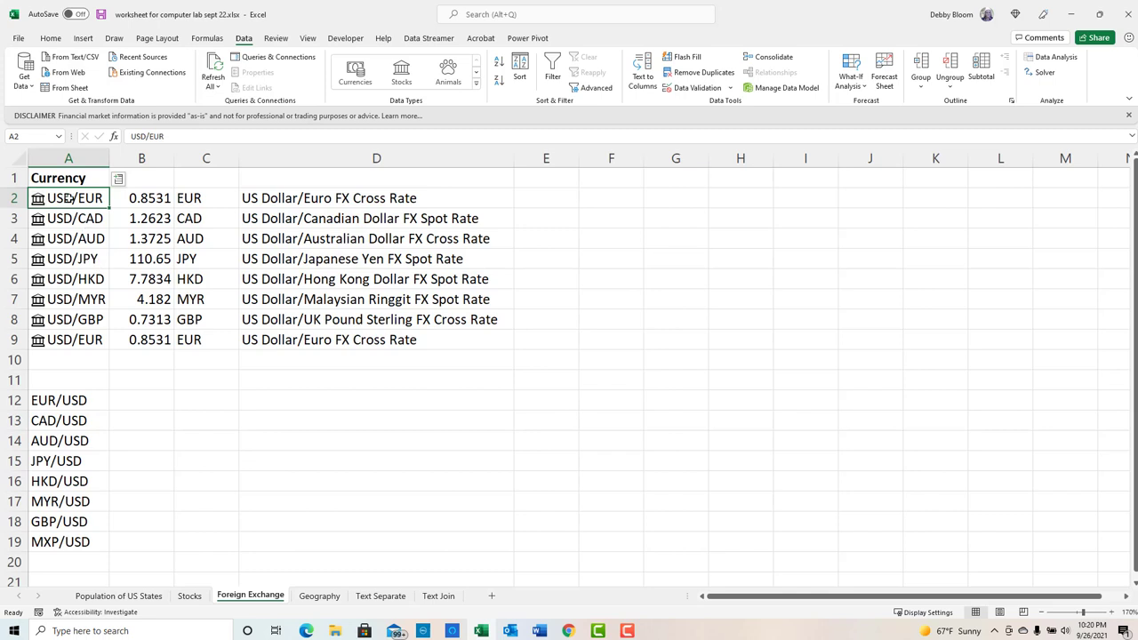
{"action": "left_click", "coordinate": [154, 201]}
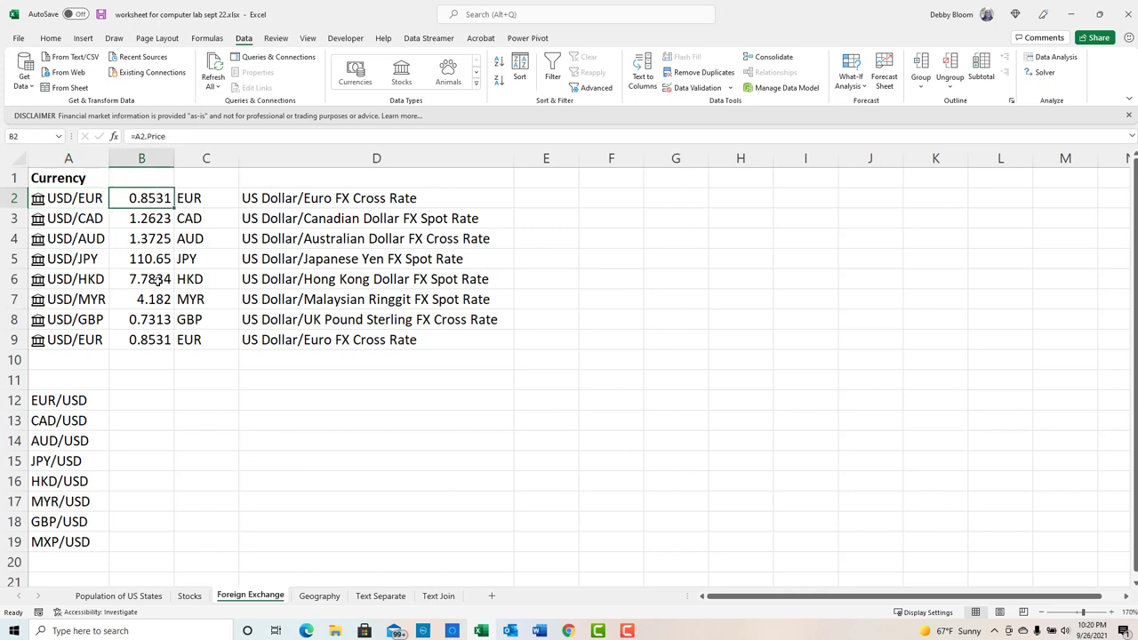
{"action": "left_click", "coordinate": [84, 220]}
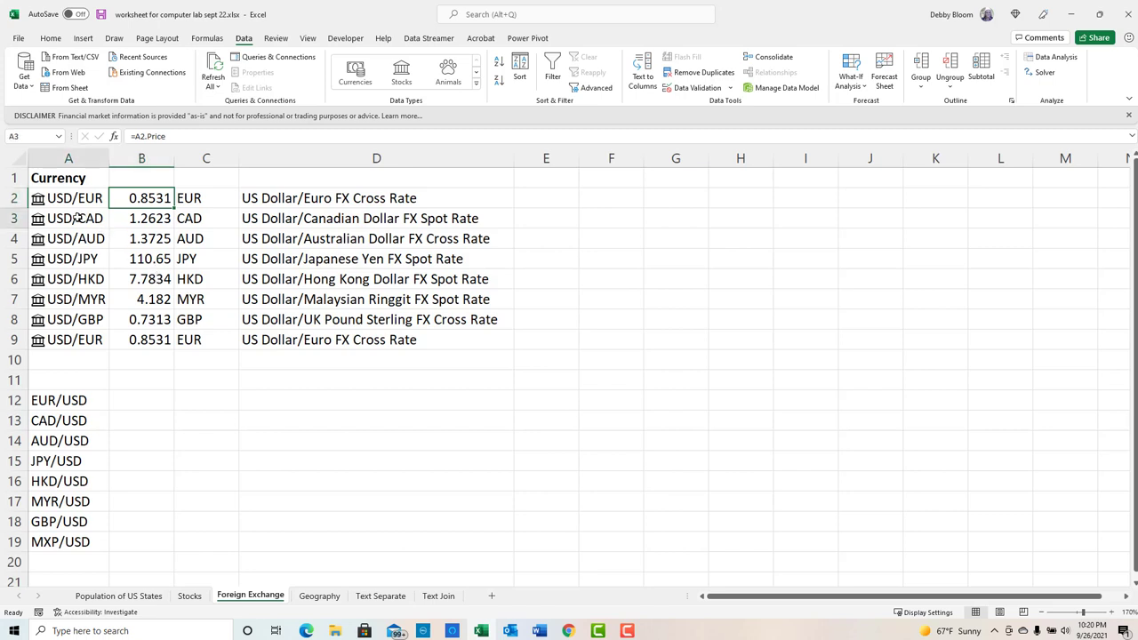
{"action": "left_click", "coordinate": [134, 218]}
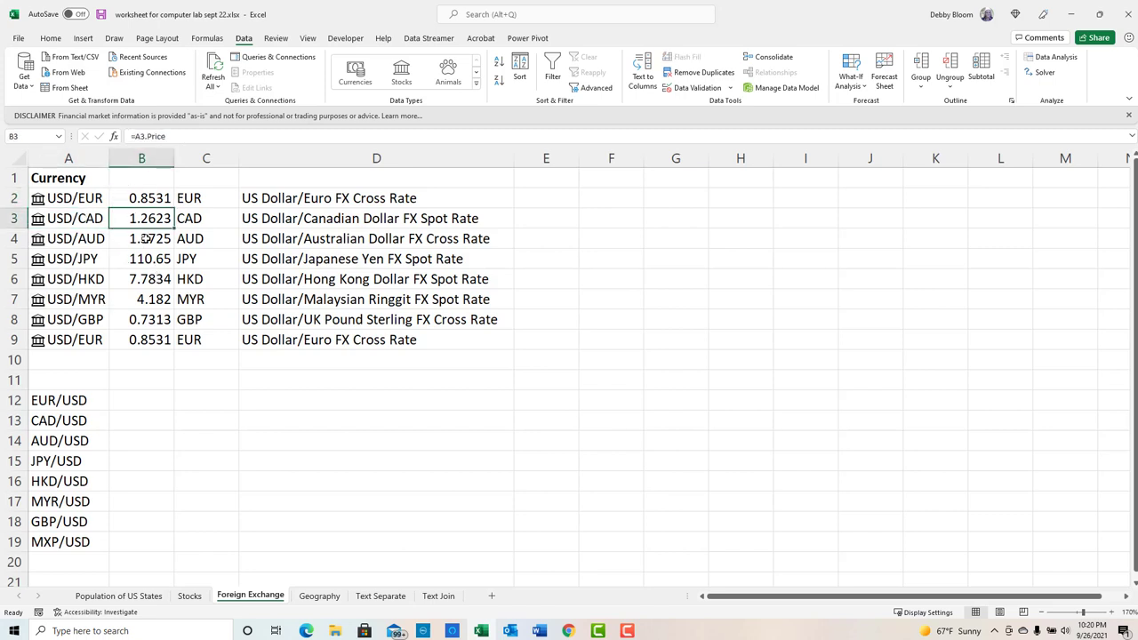
{"action": "left_click", "coordinate": [73, 238]}
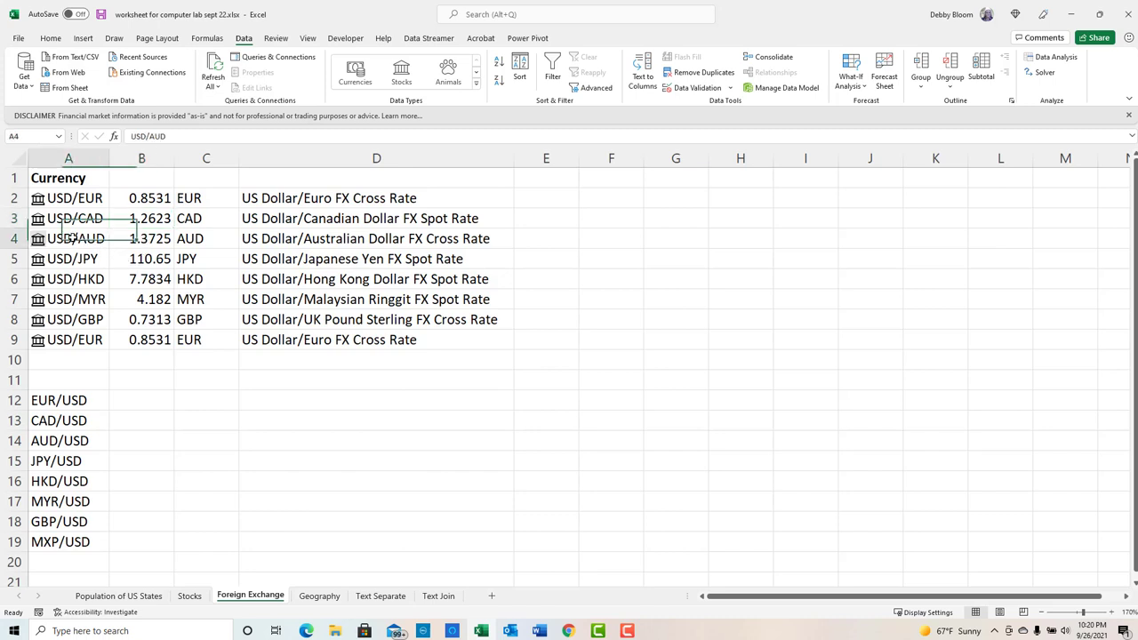
{"action": "left_click", "coordinate": [149, 237]}
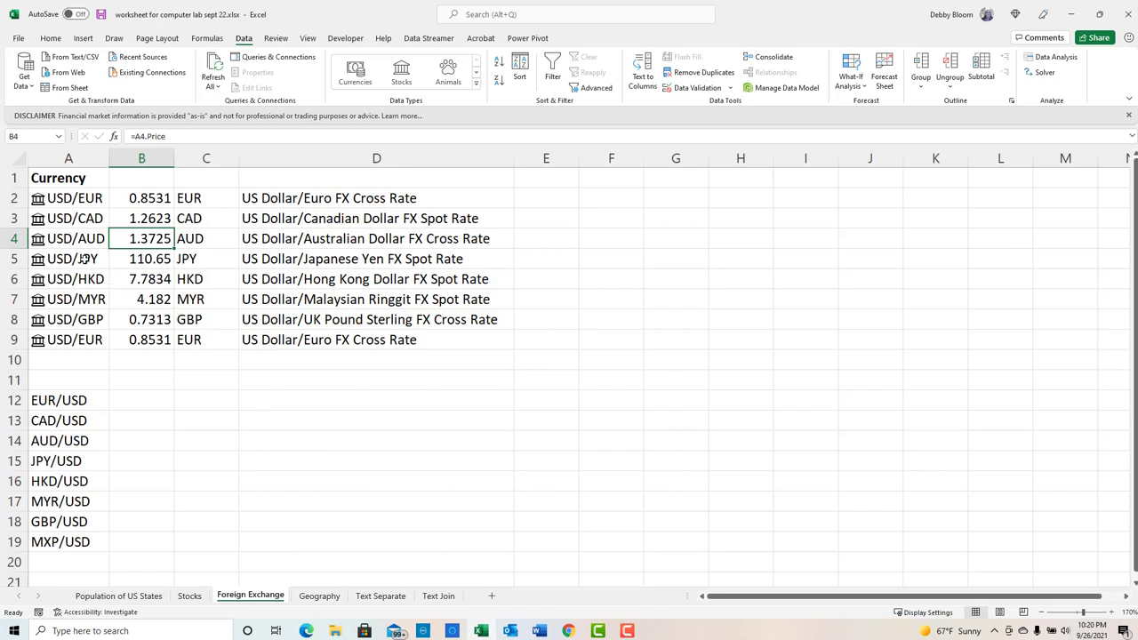
{"action": "left_click", "coordinate": [83, 257]}
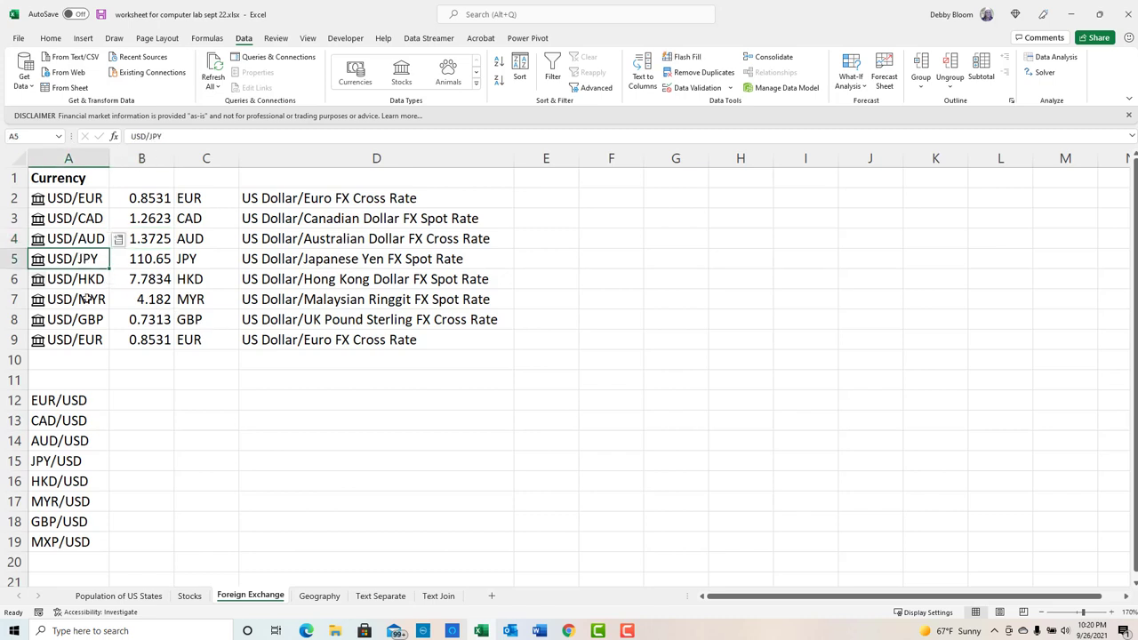
{"action": "left_click", "coordinate": [145, 259]}
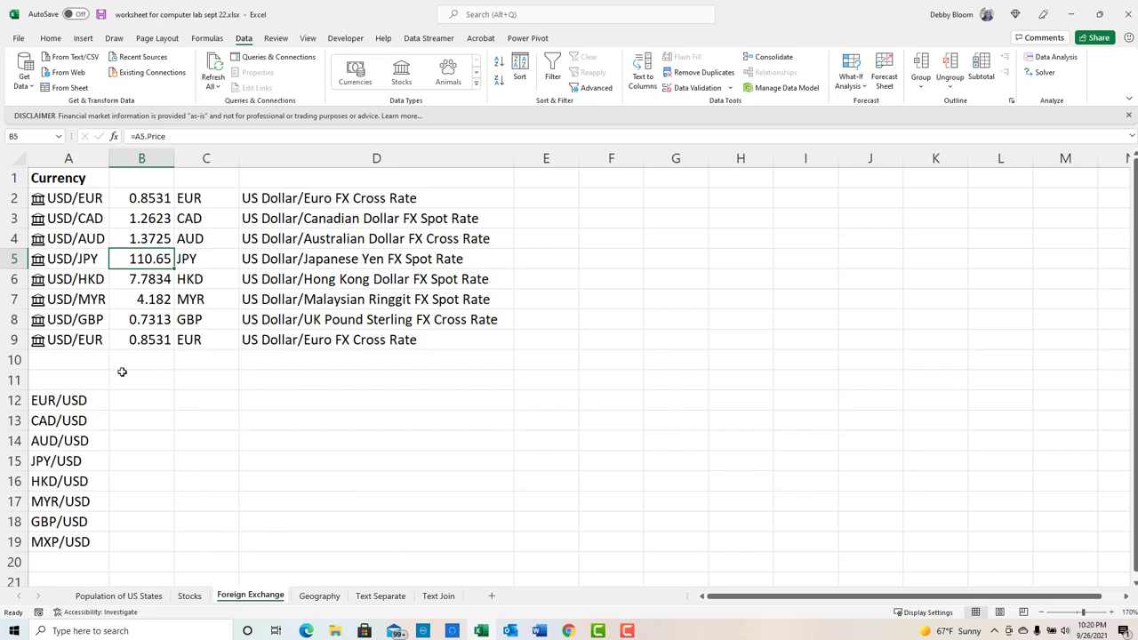
{"action": "left_click", "coordinate": [68, 283]}
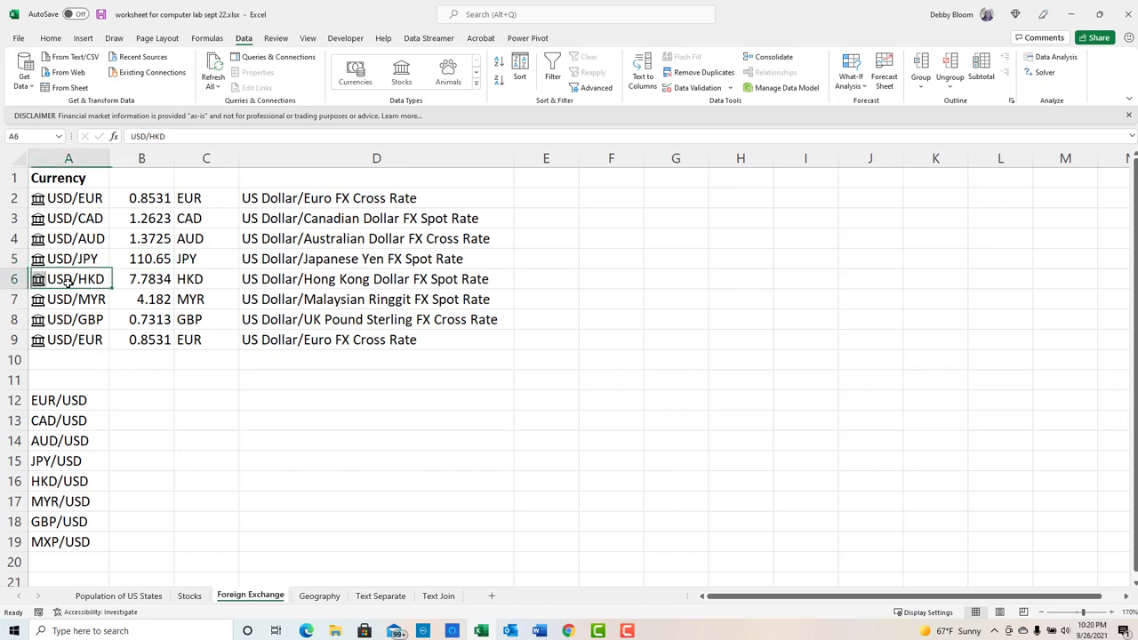
{"action": "left_click", "coordinate": [153, 281]}
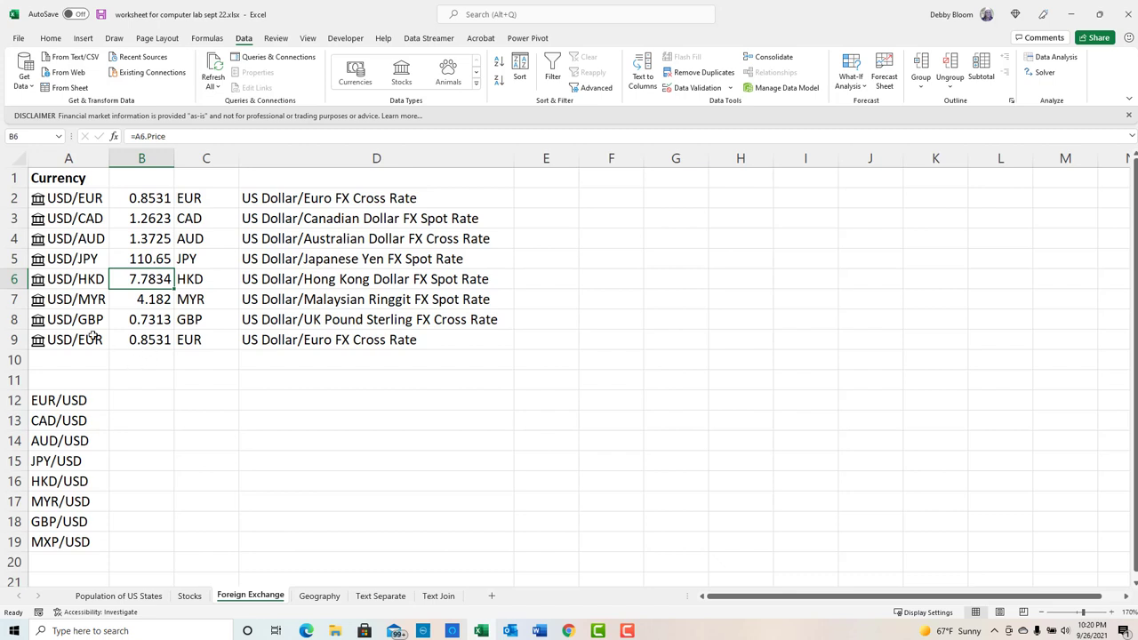
{"action": "left_click", "coordinate": [85, 300]}
{"action": "left_click", "coordinate": [158, 299]}
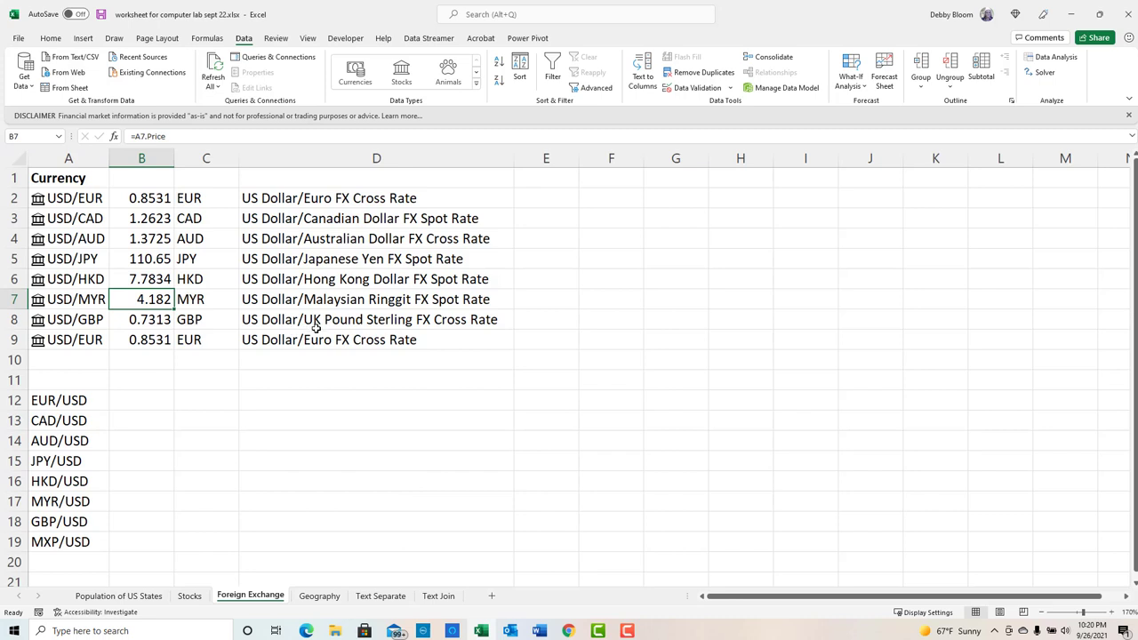
{"action": "left_click", "coordinate": [79, 322]}
{"action": "left_click", "coordinate": [125, 320]}
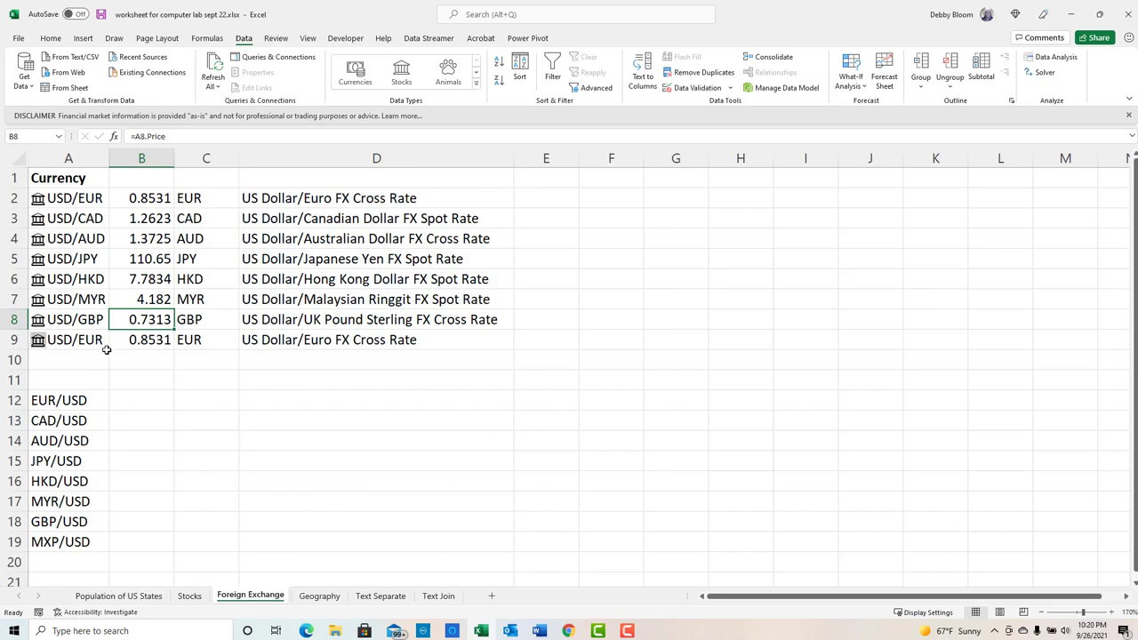
{"action": "left_click", "coordinate": [70, 343]}
{"action": "left_click", "coordinate": [125, 338]}
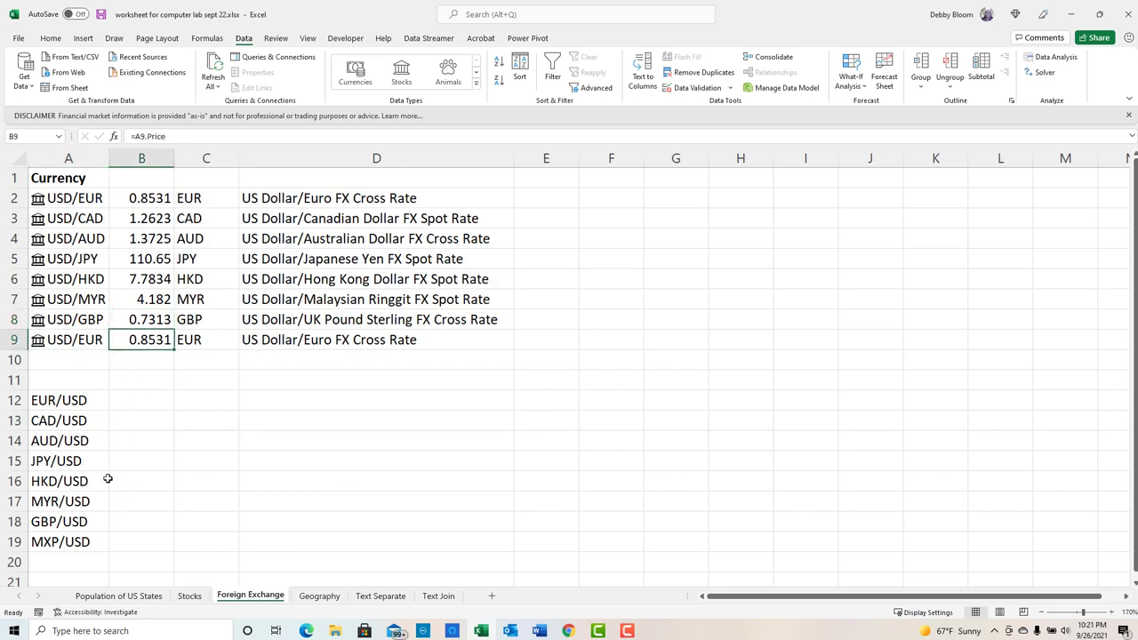
Convert the pairs in A12:A19 to the Currencies data type and extract their Price and Name fields into columns B and C.
{"action": "left_click_drag", "start_coordinate": [74, 402], "coordinate": [89, 543]}
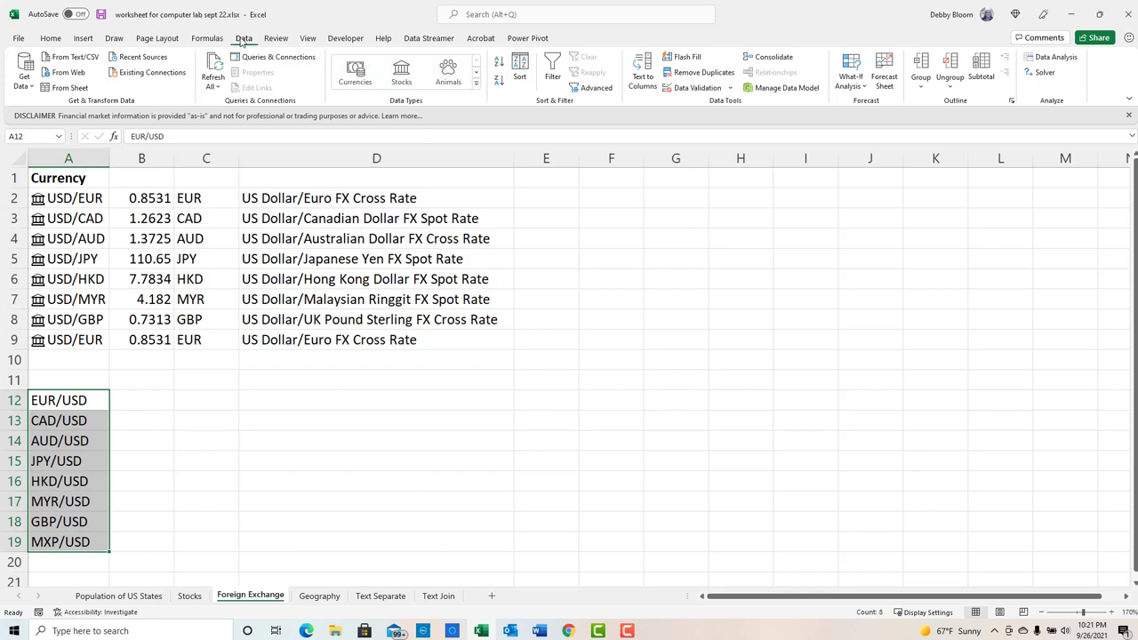
{"action": "left_click", "coordinate": [354, 71]}
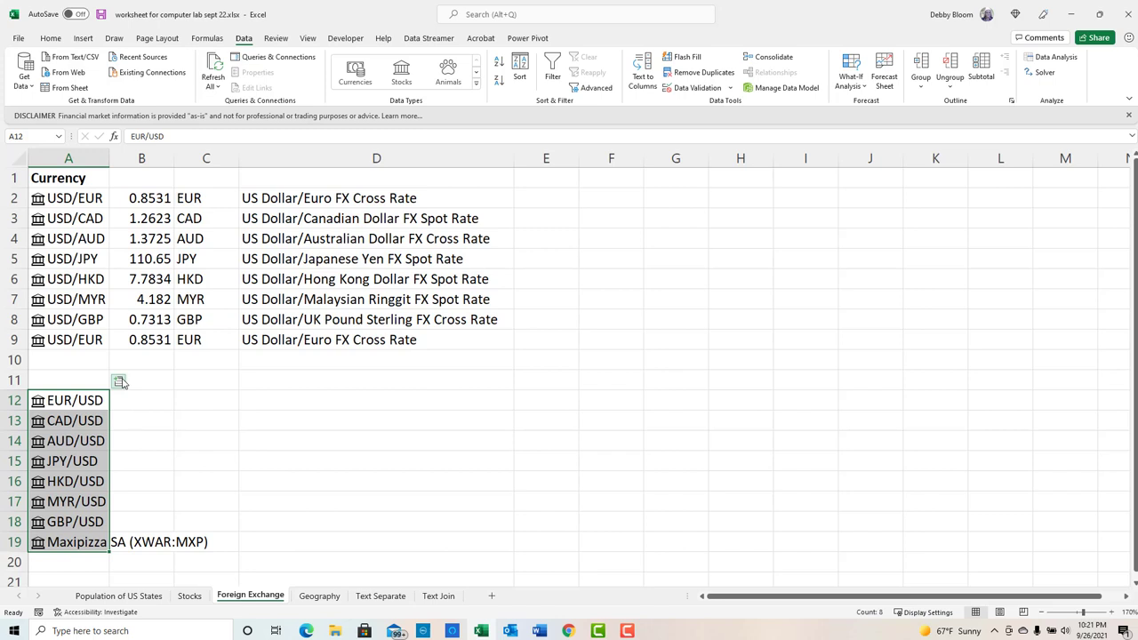
{"action": "left_click", "coordinate": [120, 382]}
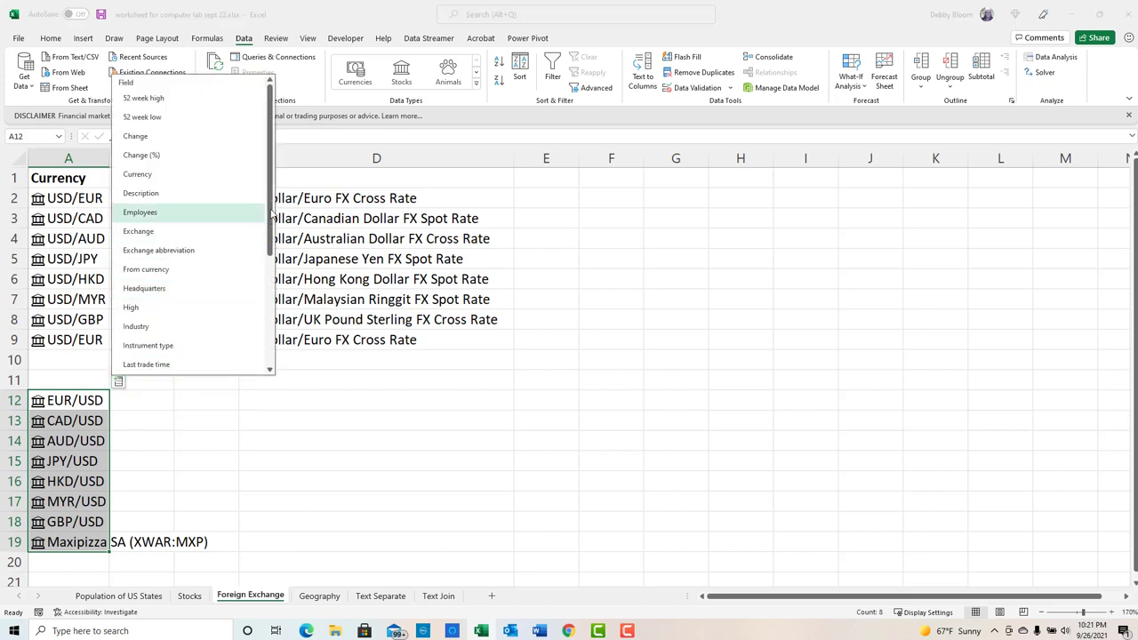
{"action": "left_click_drag", "start_coordinate": [271, 213], "coordinate": [264, 305]}
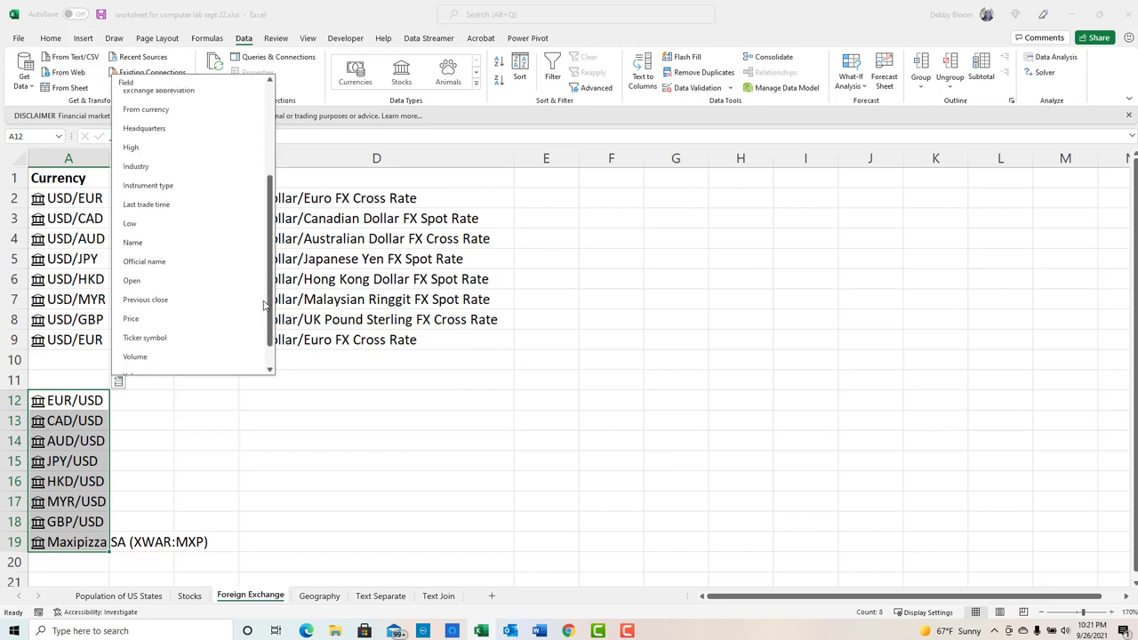
{"action": "left_click", "coordinate": [130, 318]}
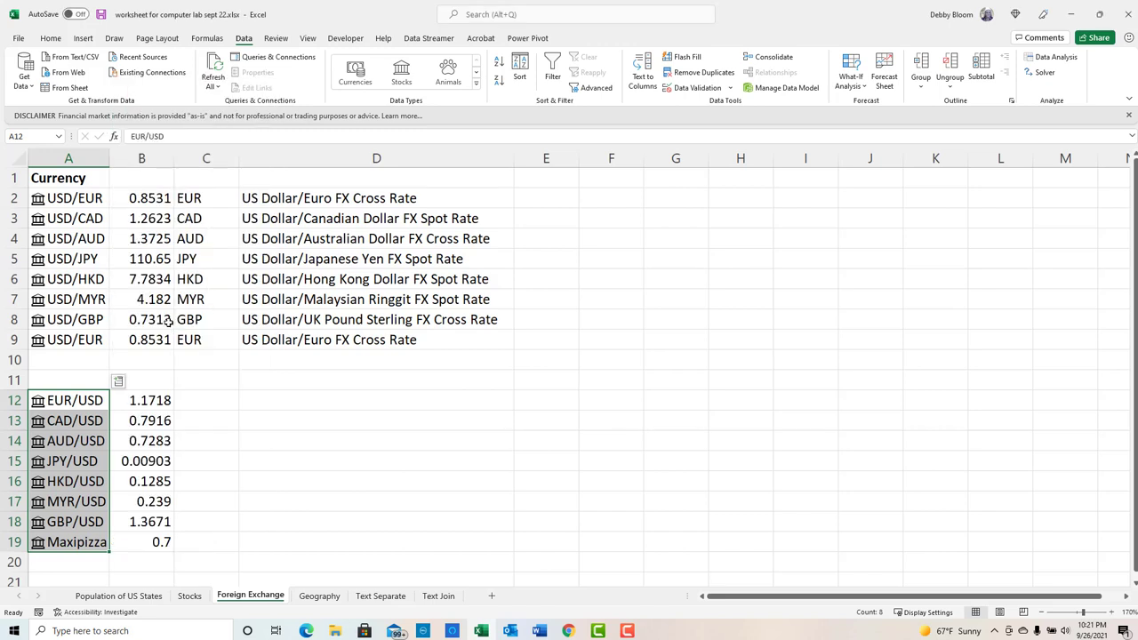
{"action": "left_click", "coordinate": [118, 381]}
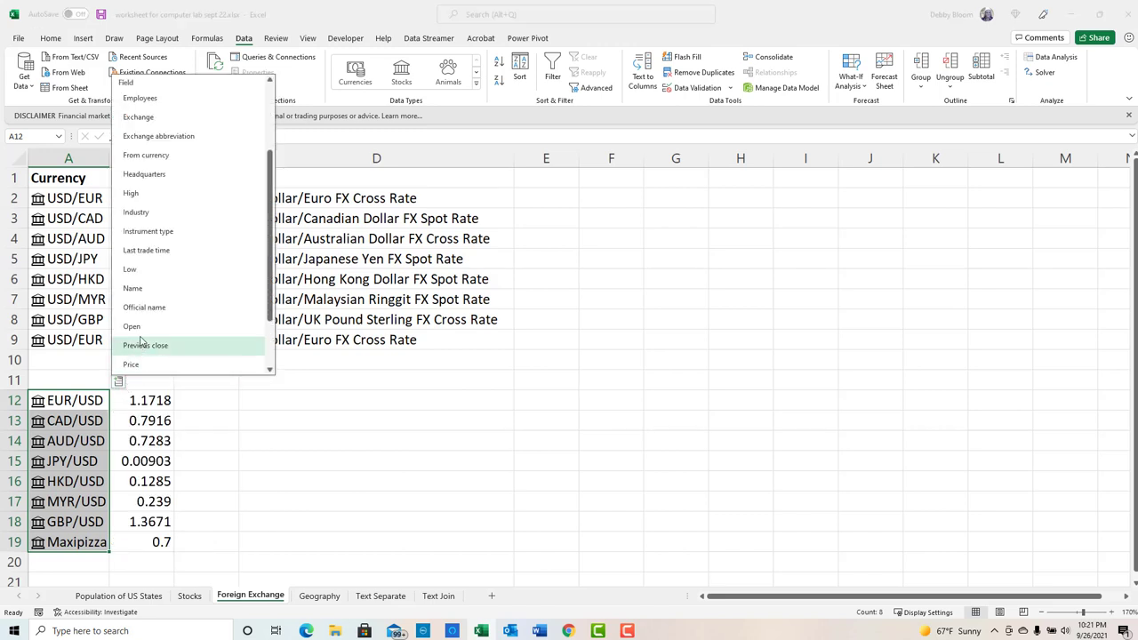
{"action": "left_click", "coordinate": [150, 290]}
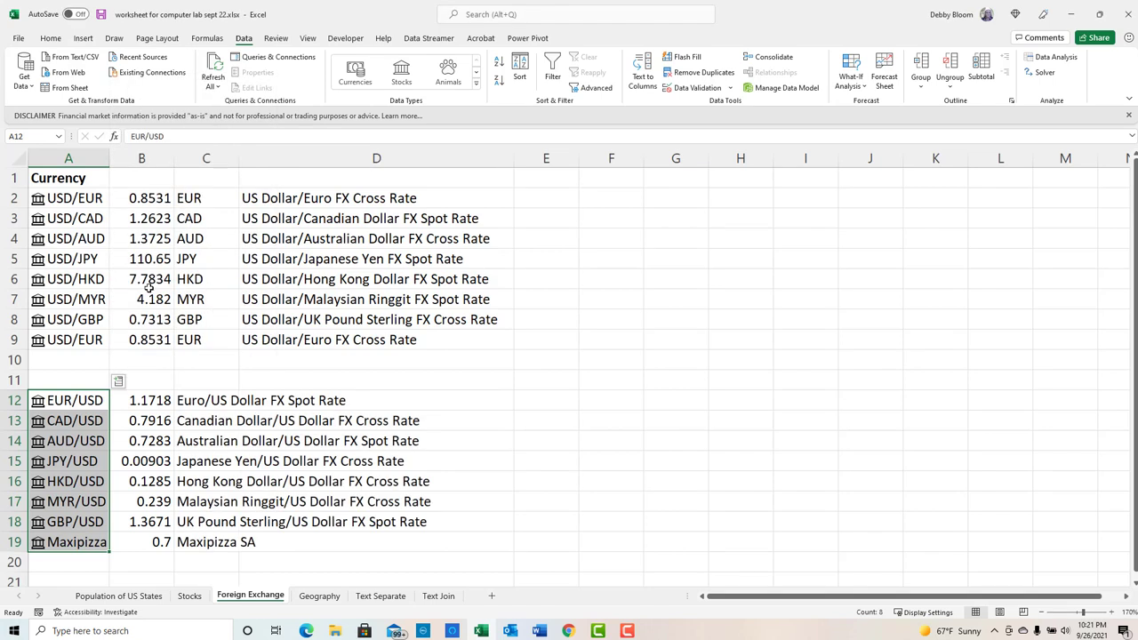
Check the EUR/USD rate in B12, and refresh all the workbook's linked data with A12:A18 selected.
{"action": "left_click", "coordinate": [77, 401]}
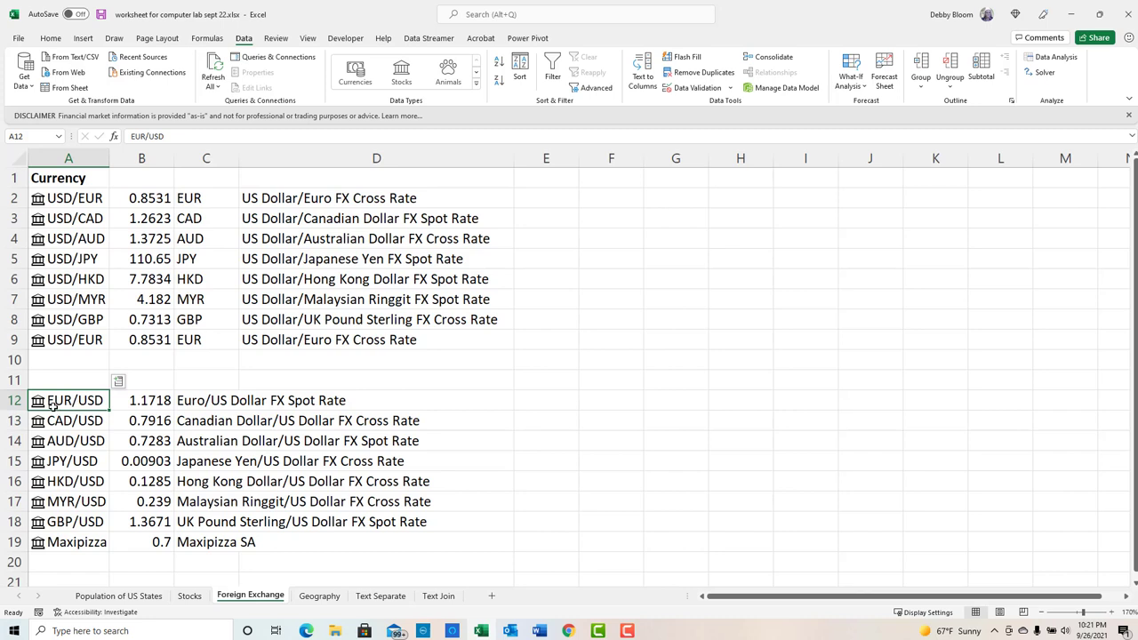
{"action": "left_click", "coordinate": [159, 405]}
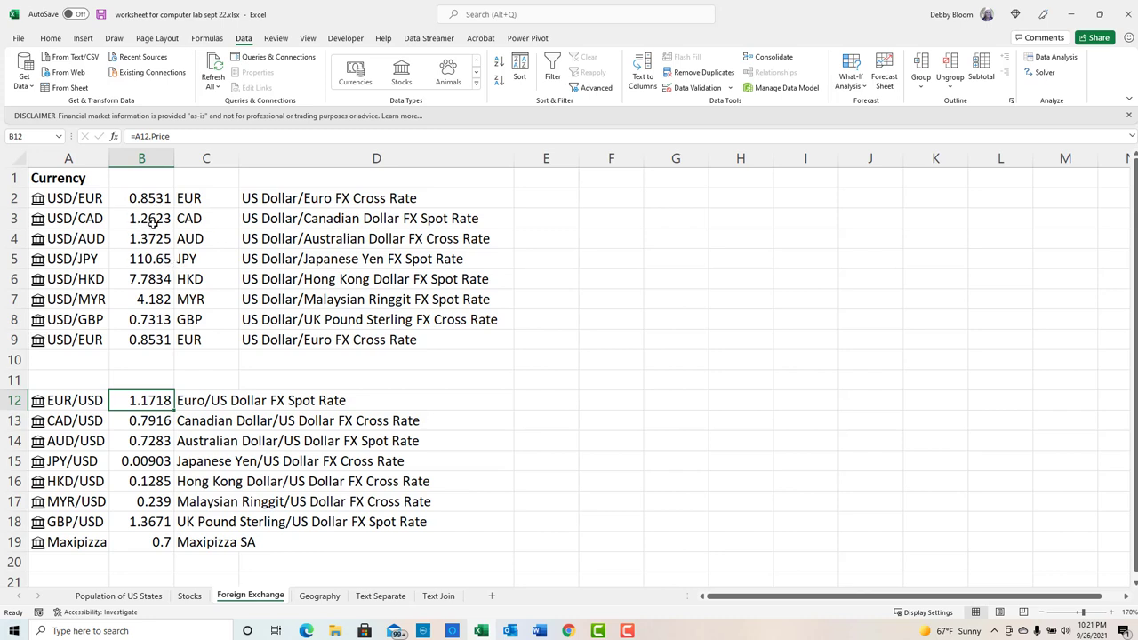
{"action": "left_click_drag", "start_coordinate": [82, 405], "coordinate": [77, 524]}
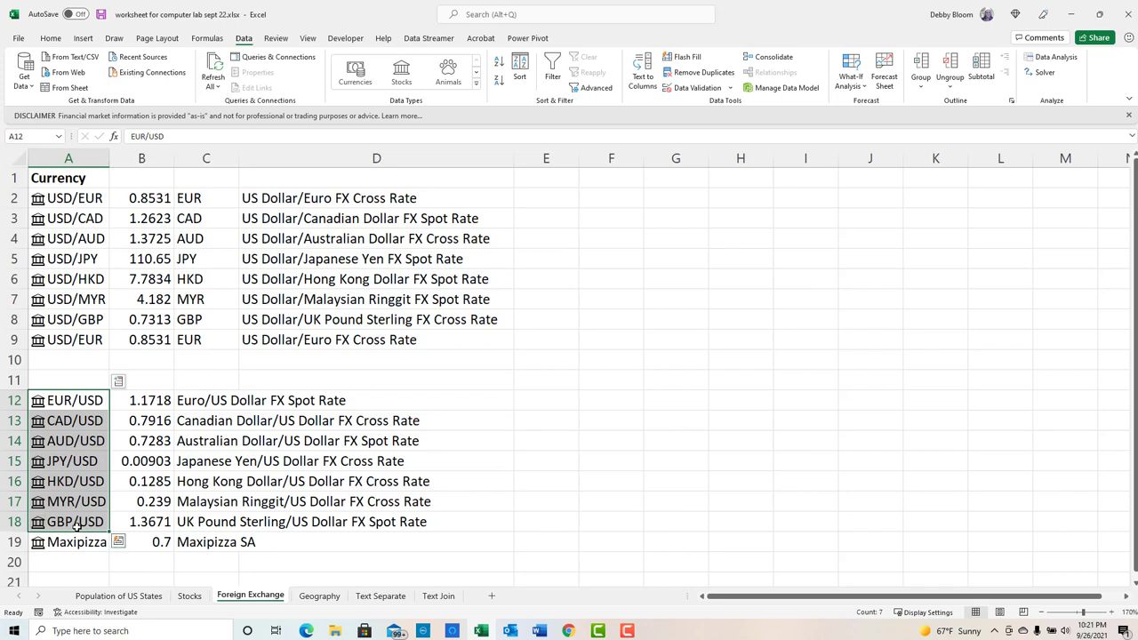
{"action": "key", "text": "ctrl+alt+F5"}
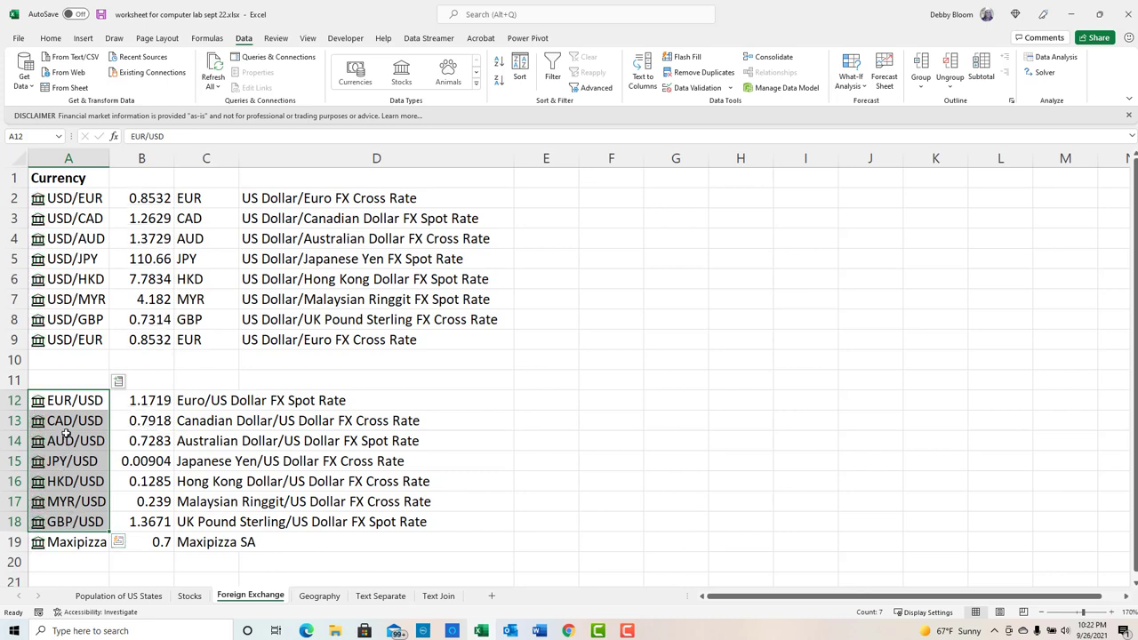
Review the refreshed rates for the CAD/USD, AUD/USD and JPY/USD pairs in rows 13 to 15.
{"action": "left_click", "coordinate": [66, 422]}
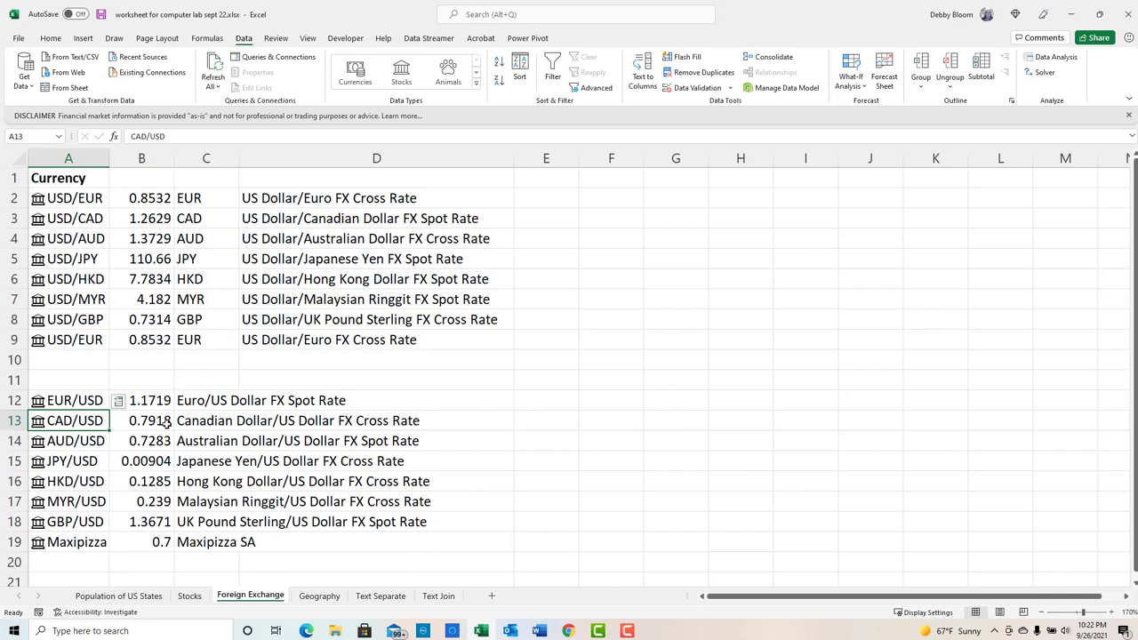
{"action": "left_click", "coordinate": [64, 441]}
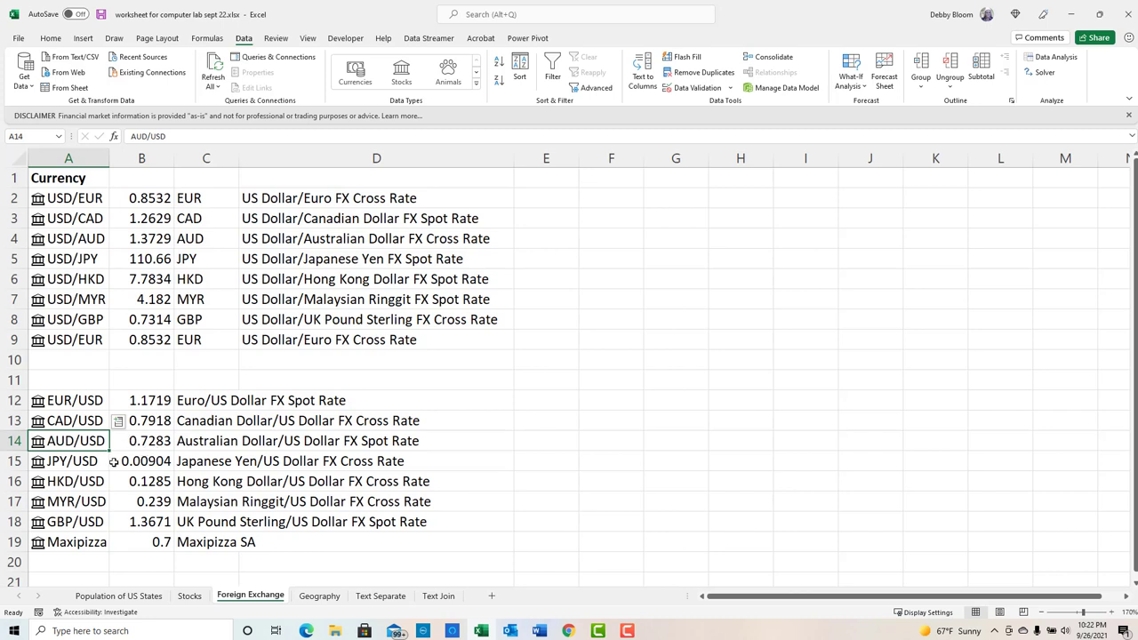
{"action": "left_click", "coordinate": [64, 461]}
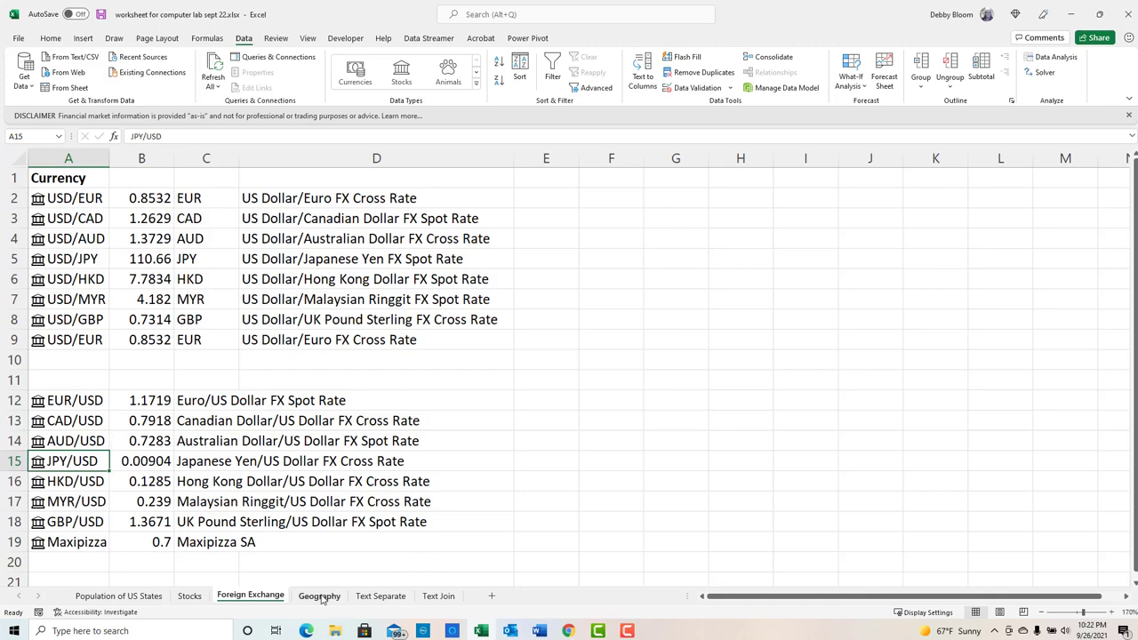
Switch to the Geography sheet and zoom it to 160%.
{"action": "left_click", "coordinate": [319, 596]}
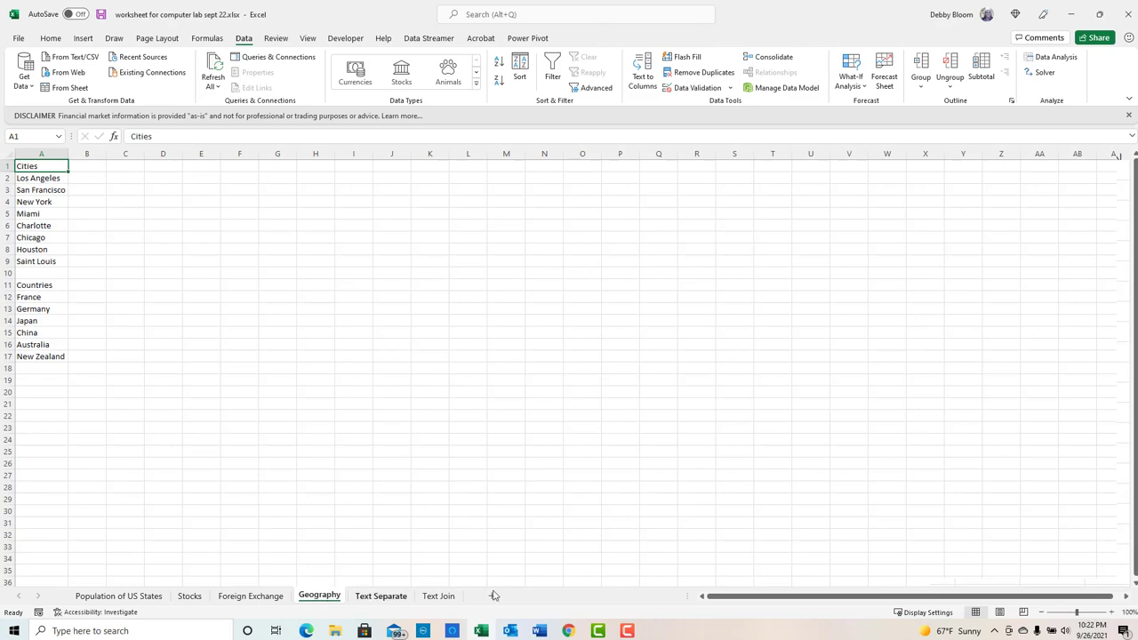
{"action": "left_click", "coordinate": [1112, 613]}
{"action": "left_click", "coordinate": [1111, 613]}
{"action": "left_click", "coordinate": [1112, 614]}
{"action": "left_click", "coordinate": [1112, 613]}
{"action": "left_click", "coordinate": [1112, 614]}
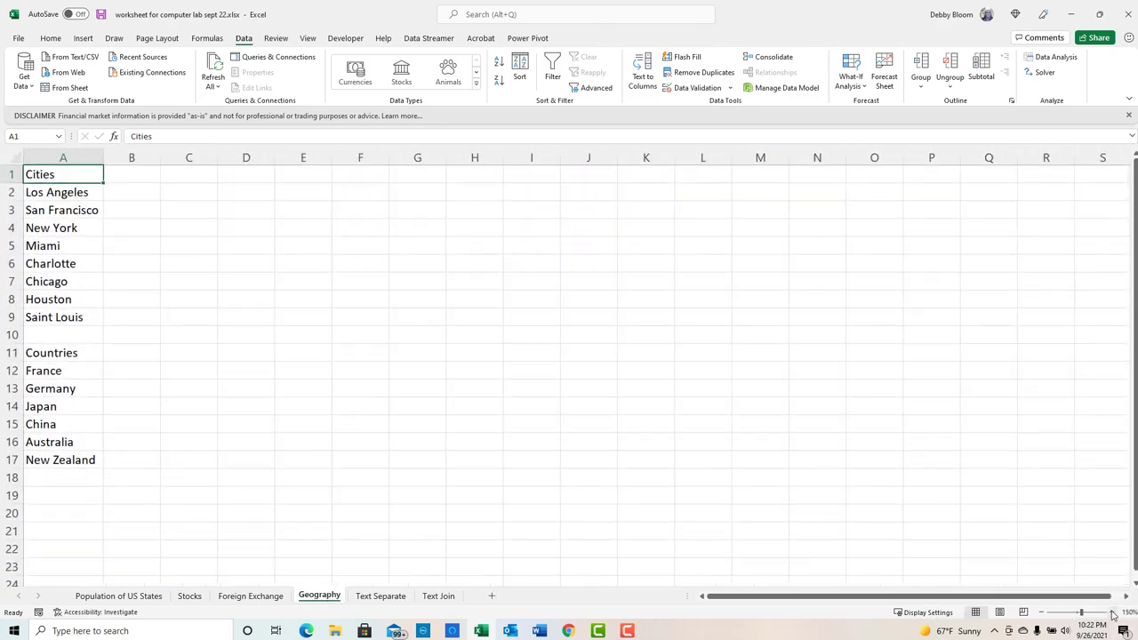
{"action": "left_click", "coordinate": [1112, 613]}
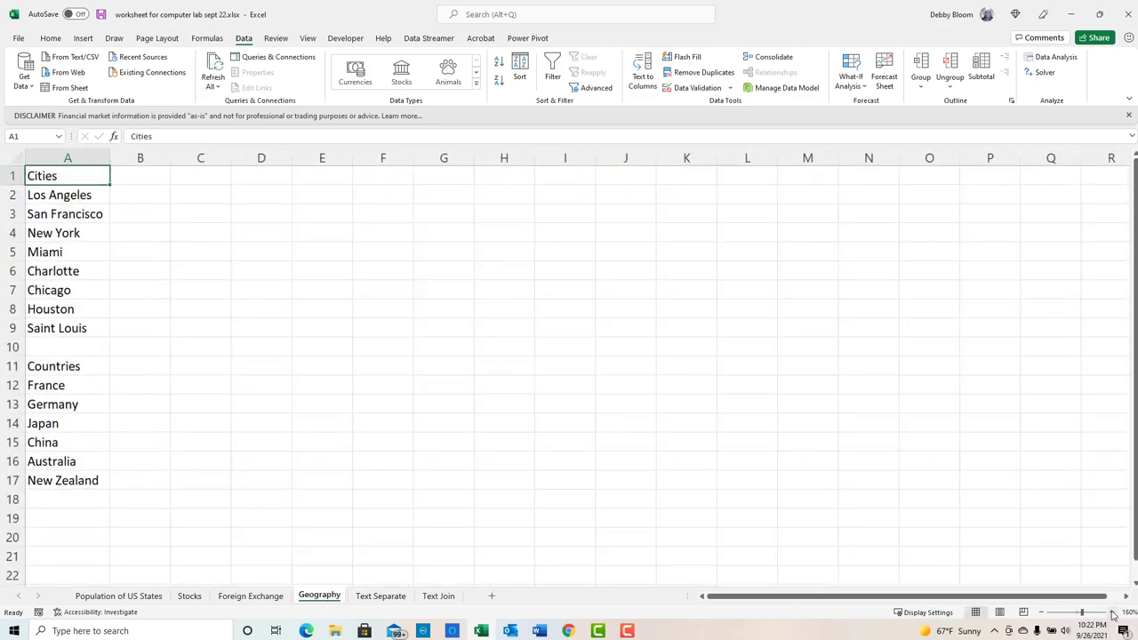
Convert the cities in A2:A9 to the Geography data type and extract their Admin Division 1 (State/province/other) field into column B.
{"action": "left_click", "coordinate": [92, 194]}
{"action": "left_click_drag", "start_coordinate": [95, 214], "coordinate": [80, 328]}
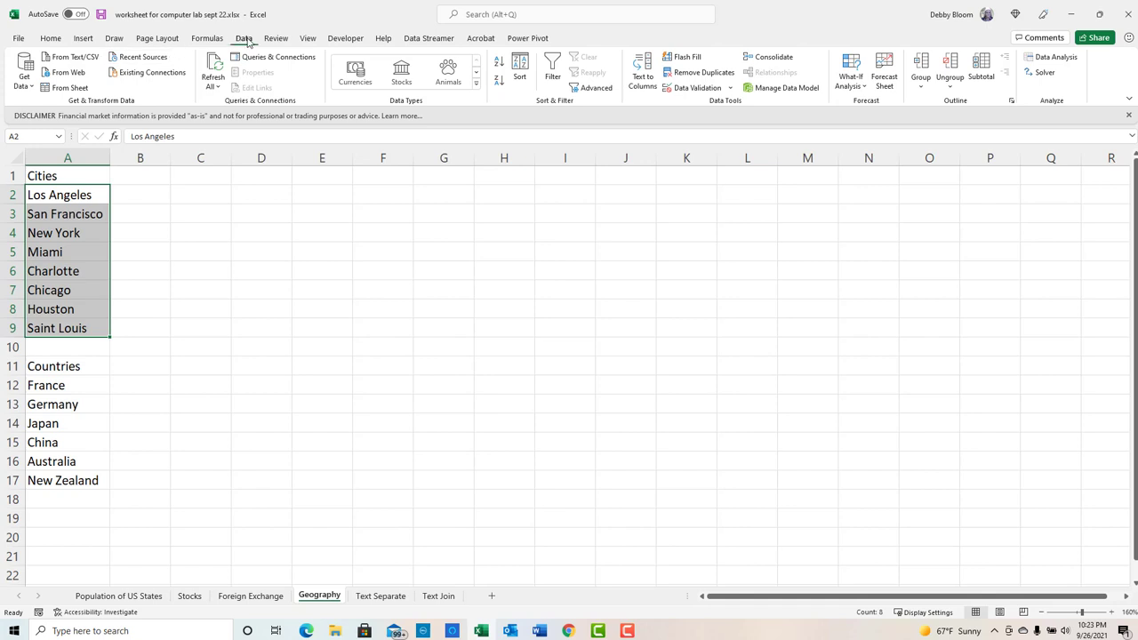
{"action": "left_click", "coordinate": [477, 83]}
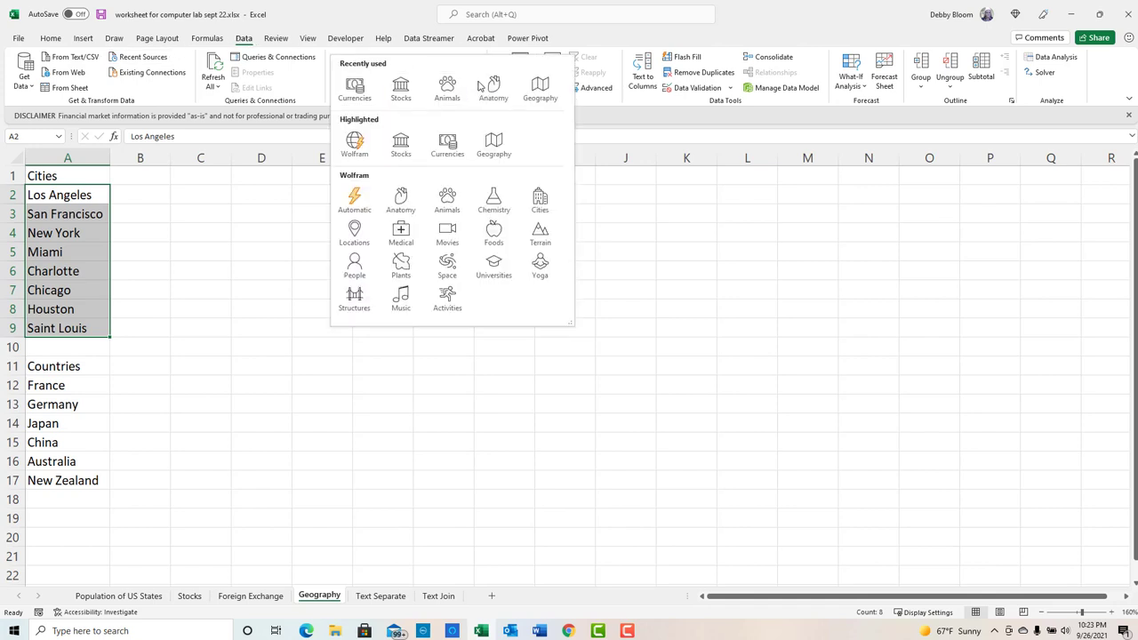
{"action": "left_click", "coordinate": [540, 89]}
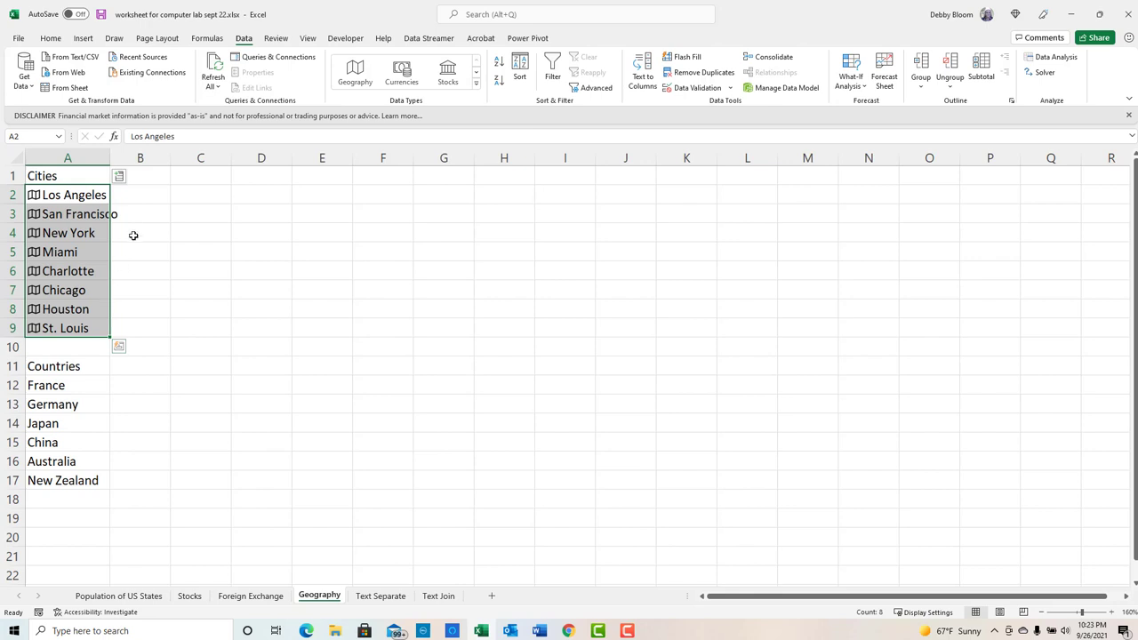
{"action": "left_click", "coordinate": [119, 178]}
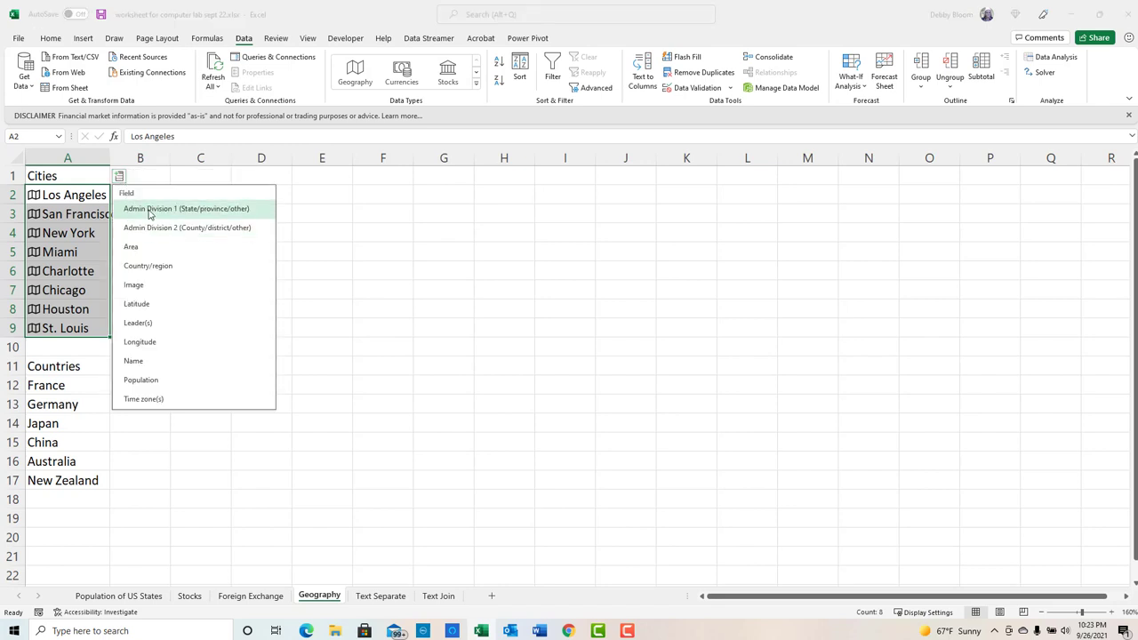
{"action": "left_click", "coordinate": [148, 210]}
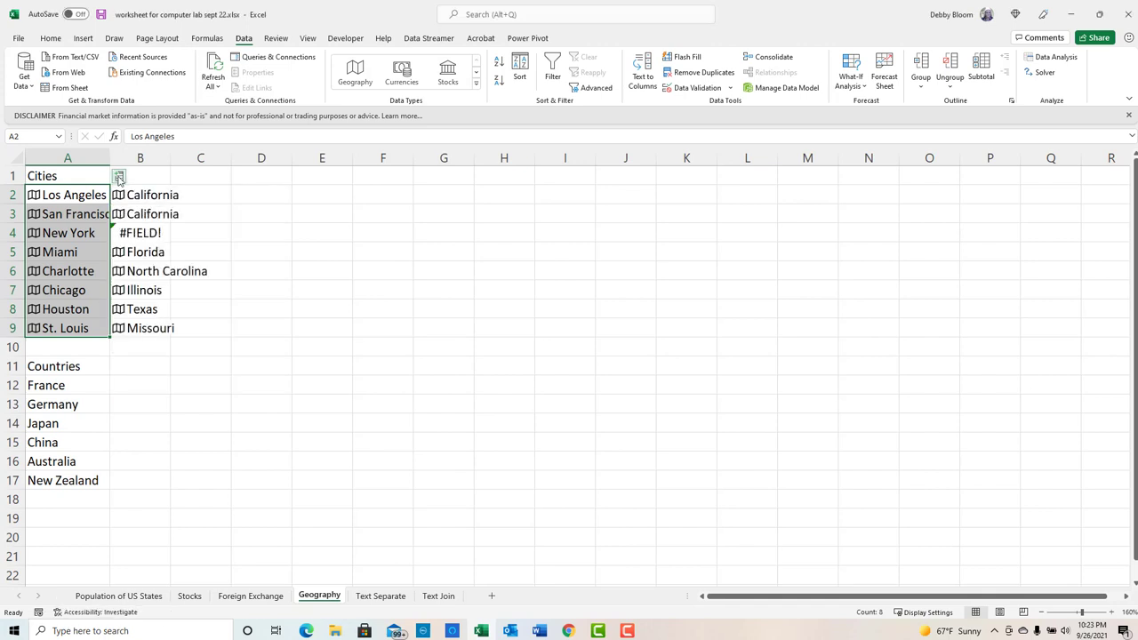
Extract the cities' Leader(s) and Population fields into columns C and D, and autofit column D.
{"action": "left_click", "coordinate": [119, 179]}
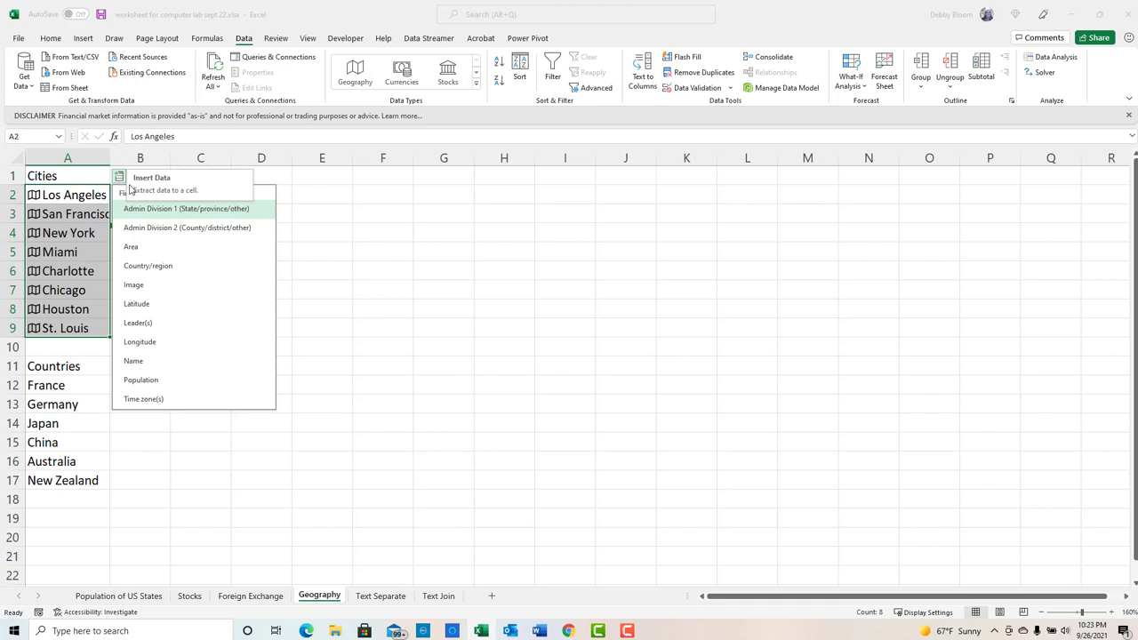
{"action": "left_click", "coordinate": [206, 327]}
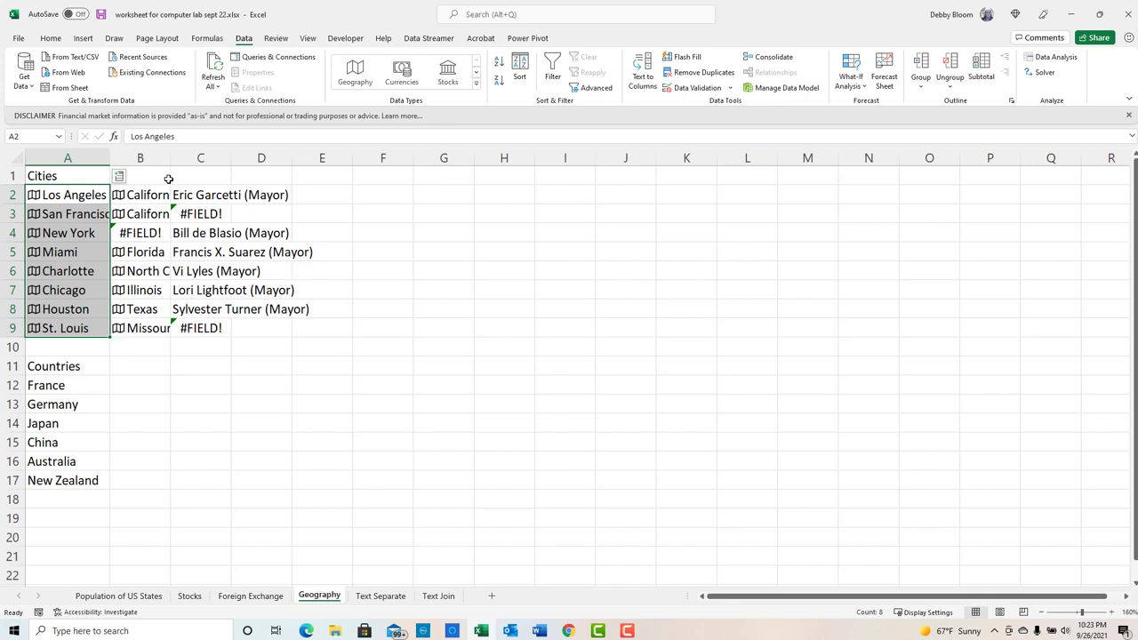
{"action": "left_click", "coordinate": [119, 176]}
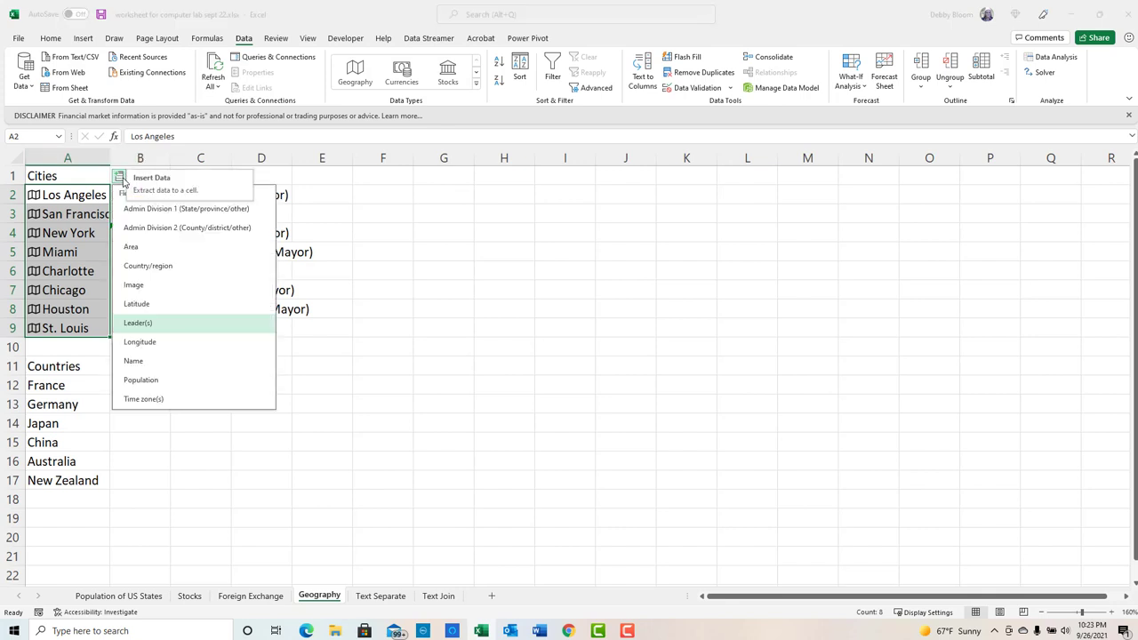
{"action": "left_click", "coordinate": [221, 384]}
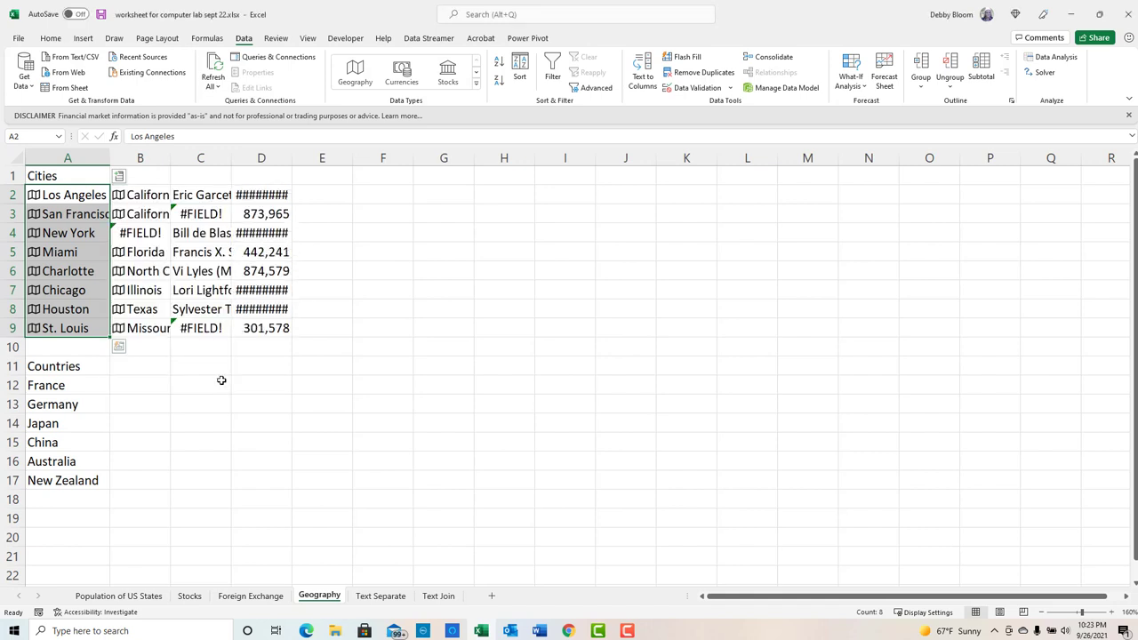
{"action": "double_click", "coordinate": [292, 157]}
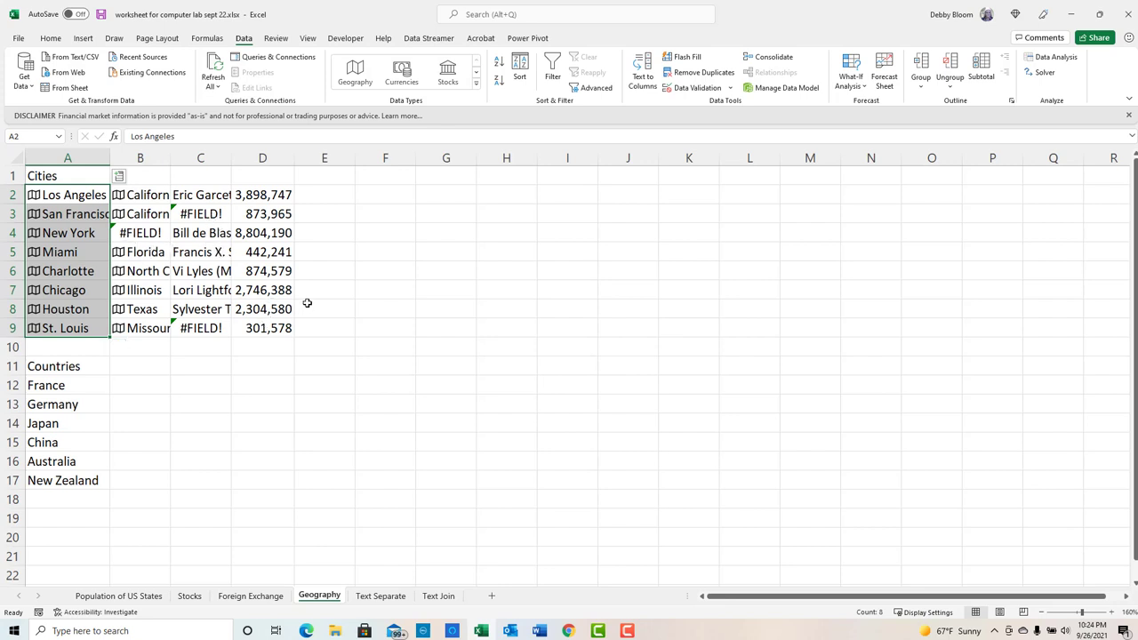
Extract the cities' Image field into column E, and enlarge rows 2, 3 and 8 and column E to fit the pictures.
{"action": "left_click", "coordinate": [120, 180]}
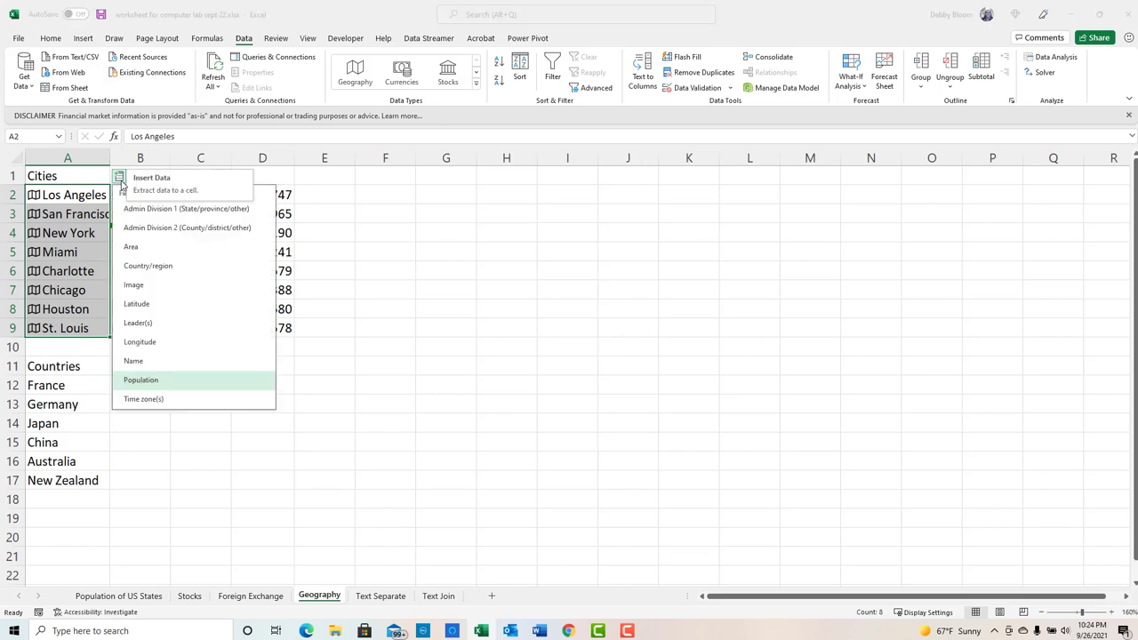
{"action": "left_click", "coordinate": [175, 287]}
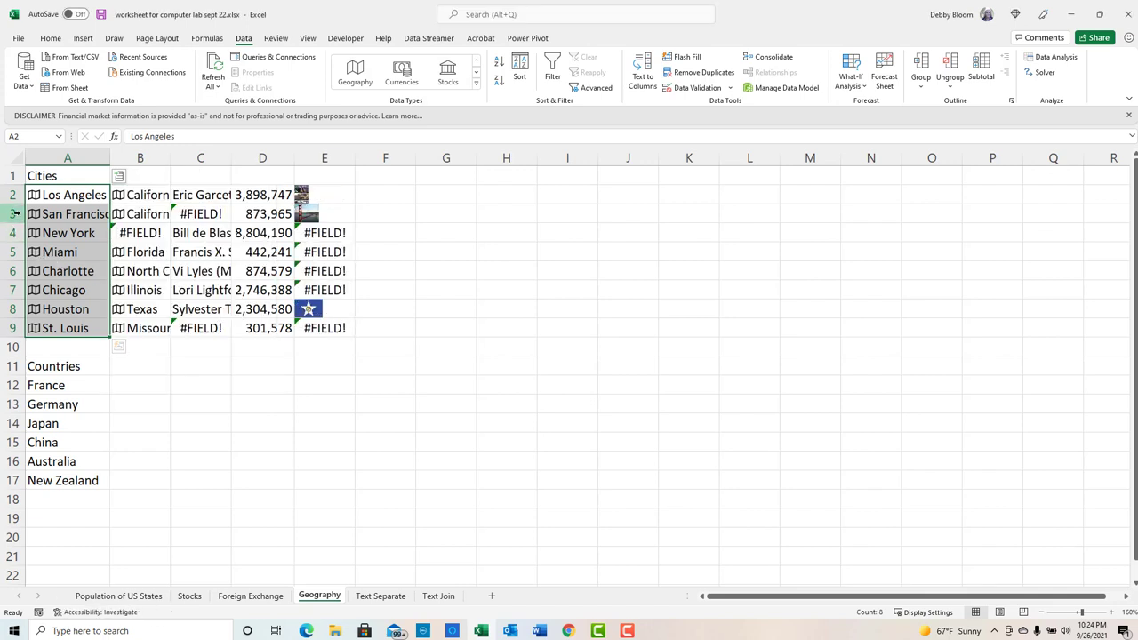
{"action": "left_click_drag", "start_coordinate": [19, 204], "coordinate": [11, 363]}
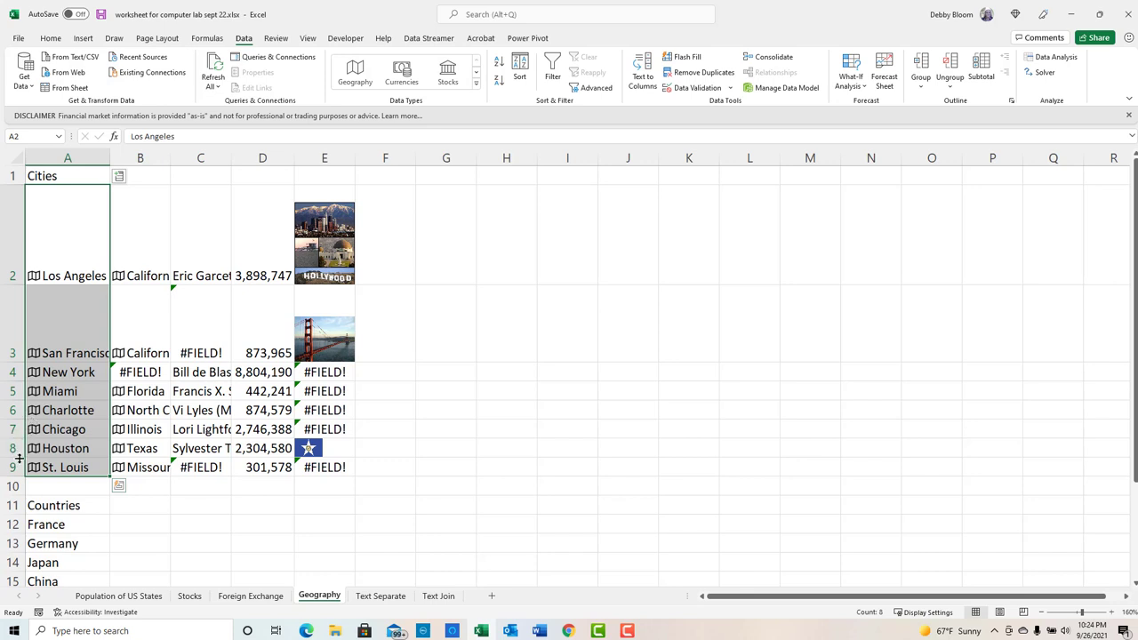
{"action": "left_click_drag", "start_coordinate": [19, 458], "coordinate": [15, 486]}
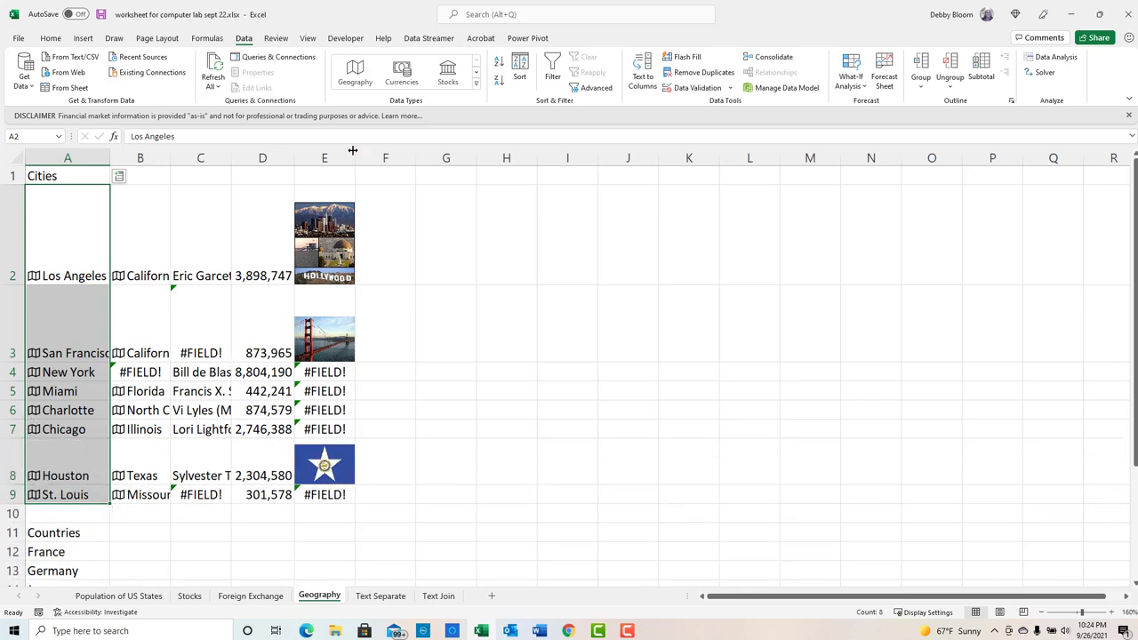
{"action": "left_click_drag", "start_coordinate": [355, 157], "coordinate": [377, 152]}
Convert the countries in A12:A17 to the Geography data type and extract their GDP into column B, autofitting its width.
{"action": "scroll", "coordinate": [366, 297], "scroll_direction": "down", "scroll_amount": 2}
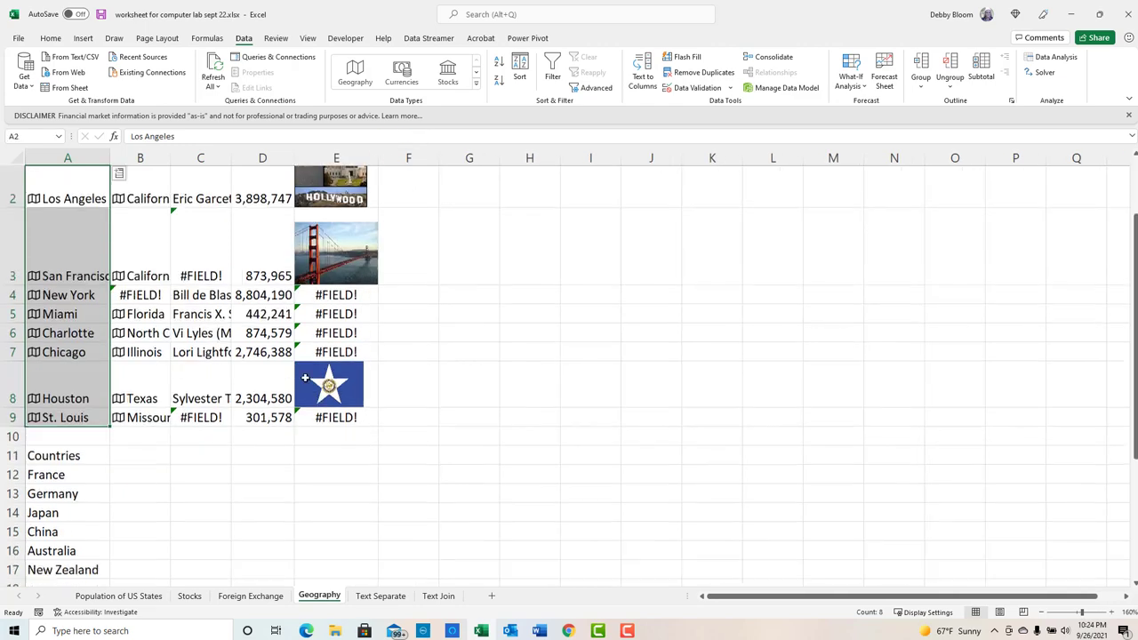
{"action": "scroll", "coordinate": [300, 380], "scroll_direction": "down", "scroll_amount": 1}
{"action": "left_click_drag", "start_coordinate": [56, 323], "coordinate": [91, 412]}
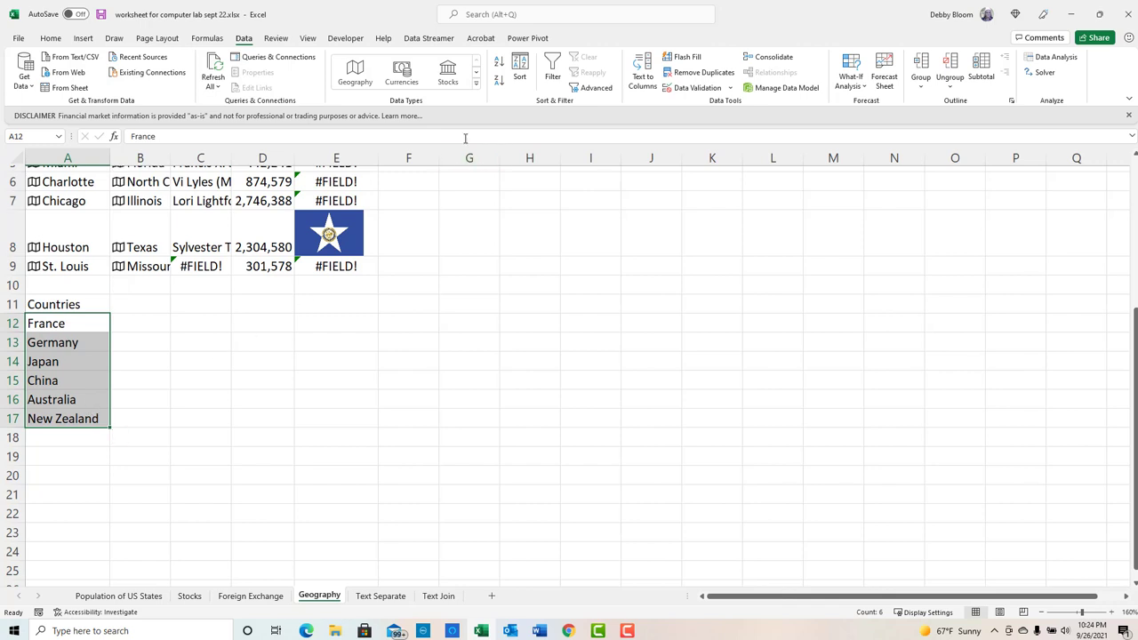
{"action": "left_click", "coordinate": [355, 71]}
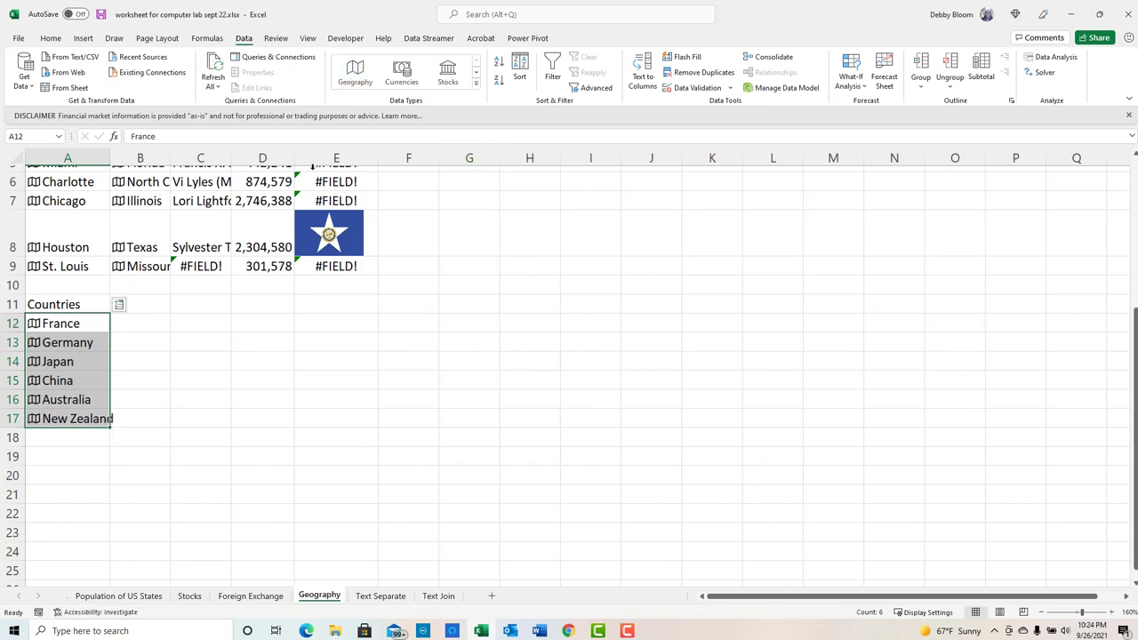
{"action": "left_click", "coordinate": [119, 305]}
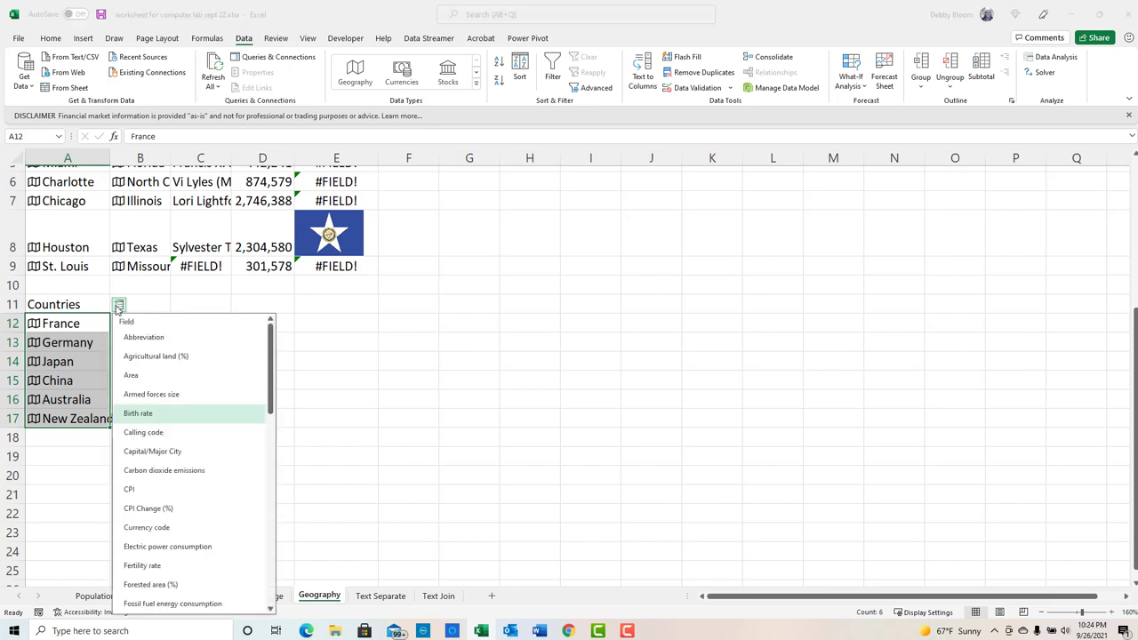
{"action": "left_click_drag", "start_coordinate": [270, 372], "coordinate": [277, 429]}
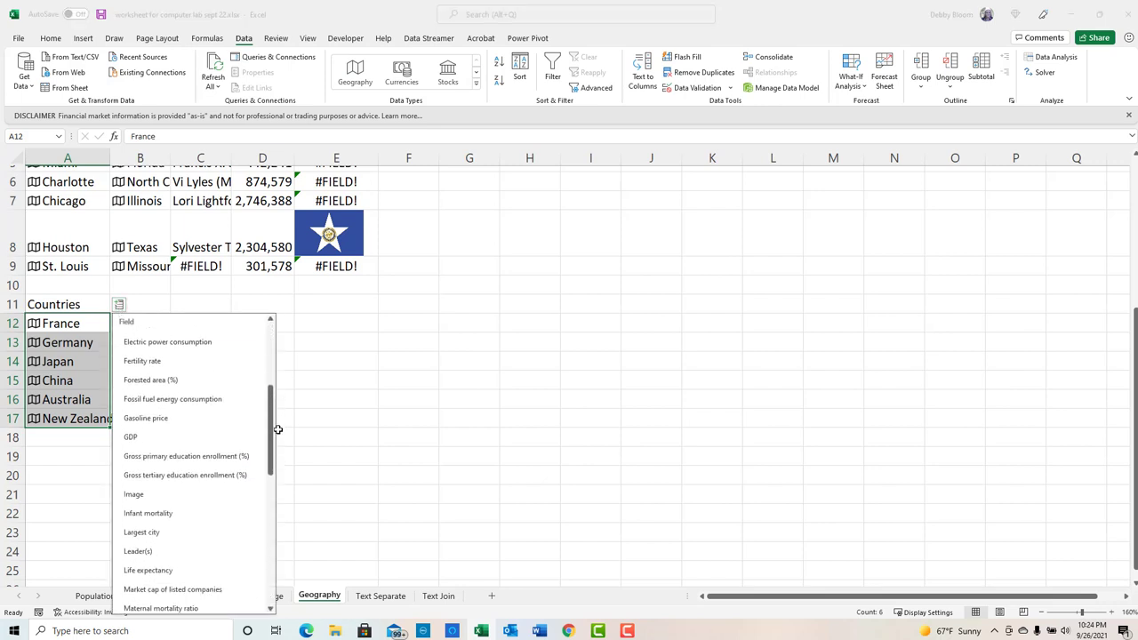
{"action": "left_click", "coordinate": [216, 439]}
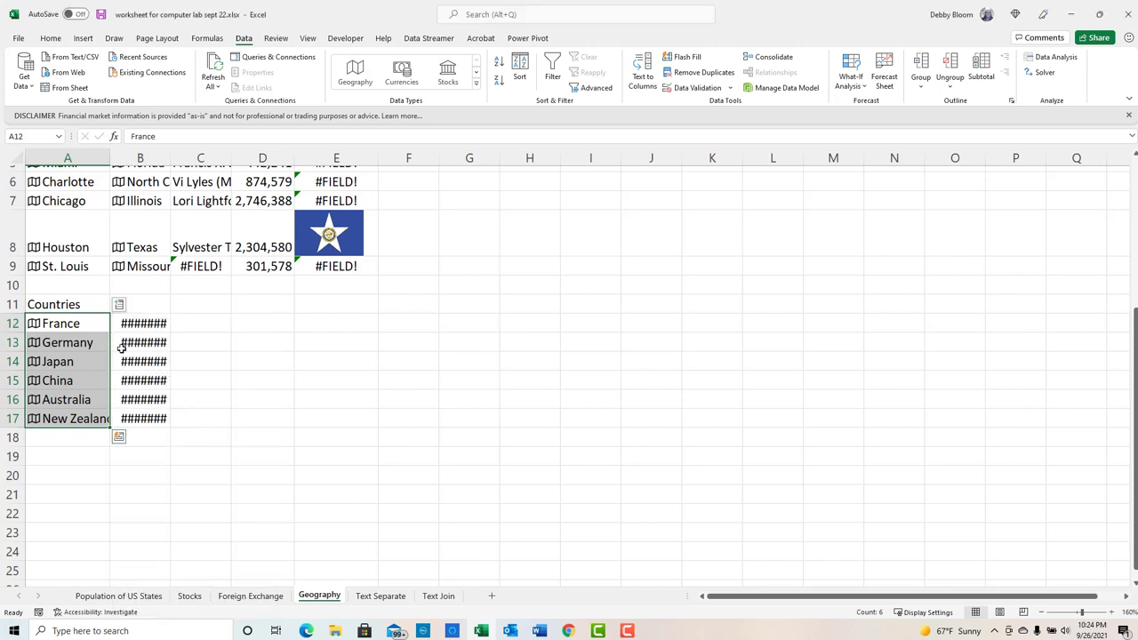
{"action": "double_click", "coordinate": [170, 153]}
Extract the countries' Population field into column C and autofit that column.
{"action": "left_click", "coordinate": [118, 304]}
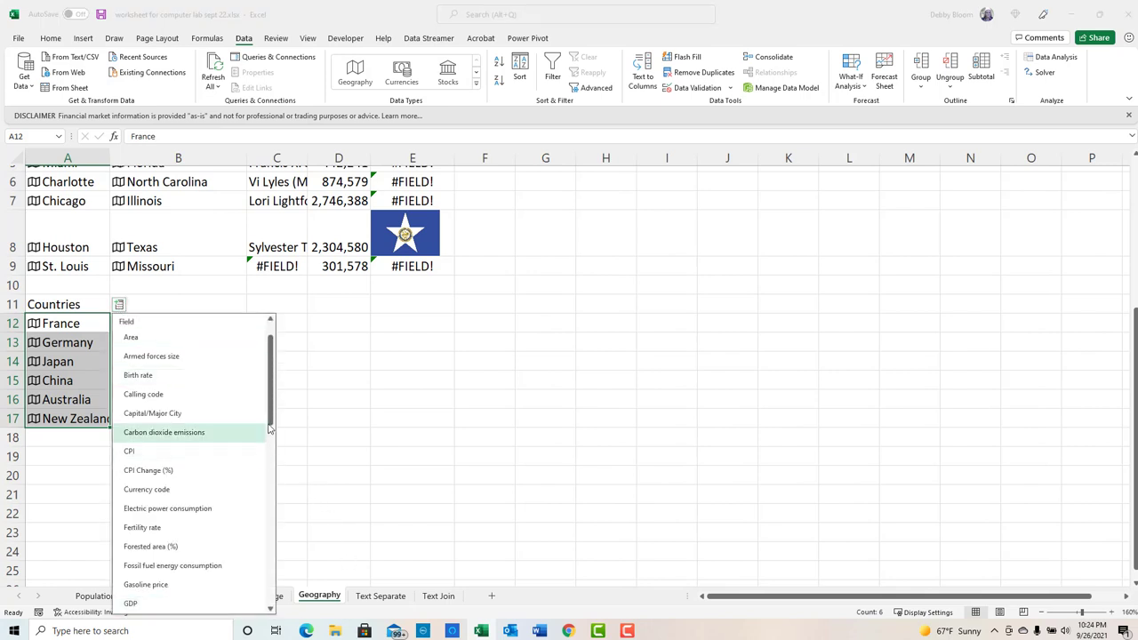
{"action": "scroll", "coordinate": [271, 466], "scroll_direction": "down", "scroll_amount": 3}
{"action": "scroll", "coordinate": [271, 498], "scroll_direction": "down", "scroll_amount": 4}
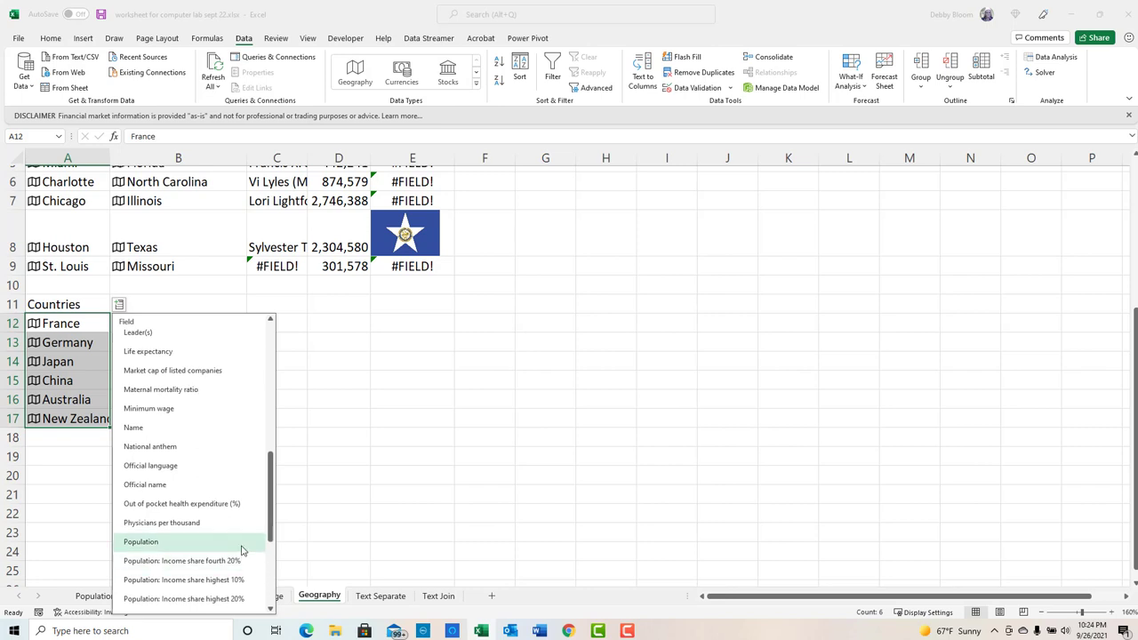
{"action": "left_click", "coordinate": [140, 541]}
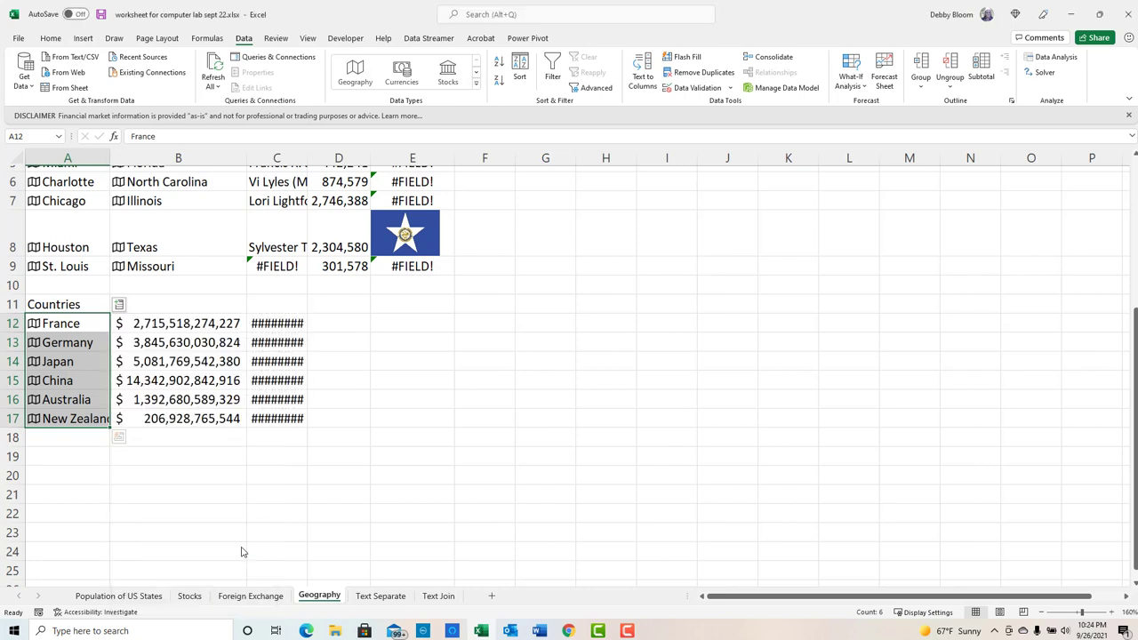
{"action": "double_click", "coordinate": [306, 157]}
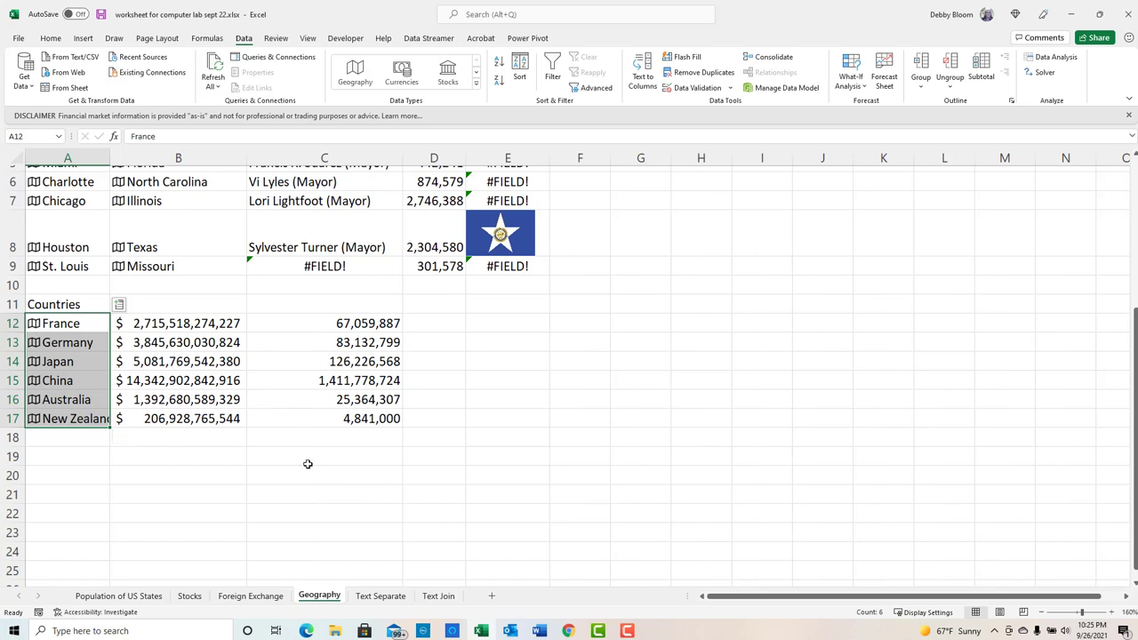
Switch to the Text Separate sheet and zoom it to 140%.
{"action": "left_click", "coordinate": [380, 595]}
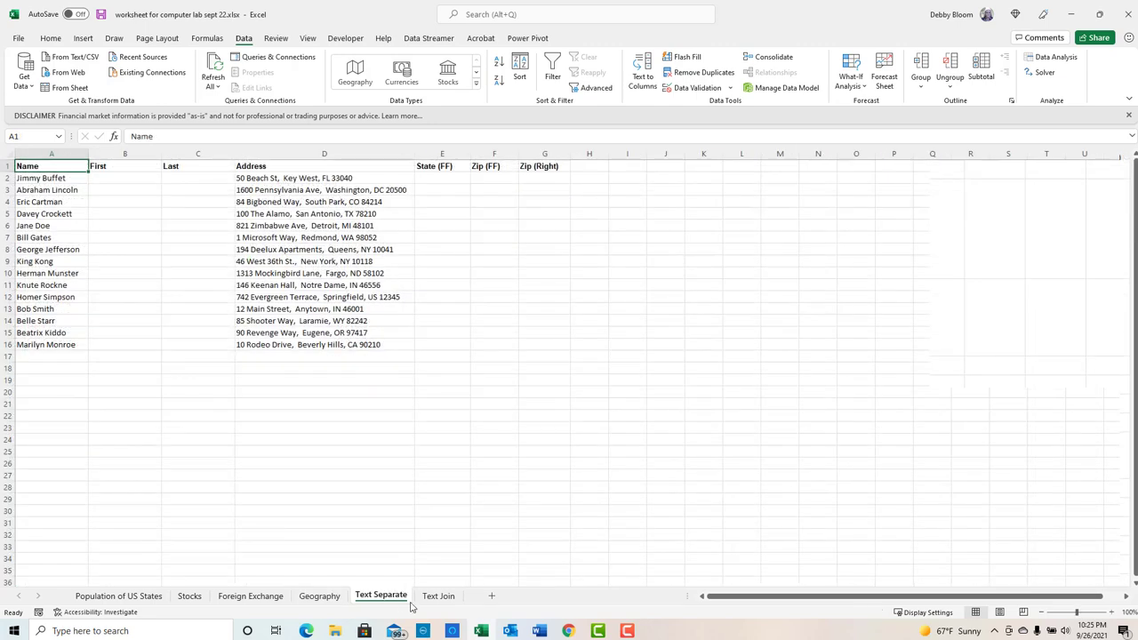
{"action": "left_click", "coordinate": [1113, 613]}
{"action": "left_click", "coordinate": [1114, 613]}
{"action": "left_click", "coordinate": [1114, 614]}
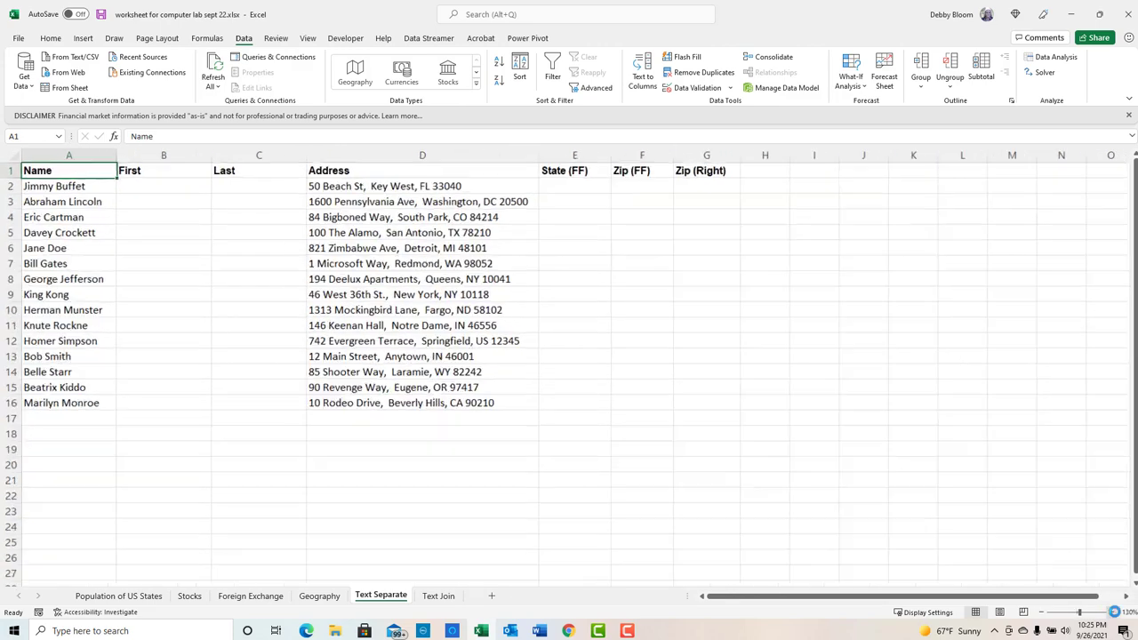
{"action": "left_click", "coordinate": [1114, 613]}
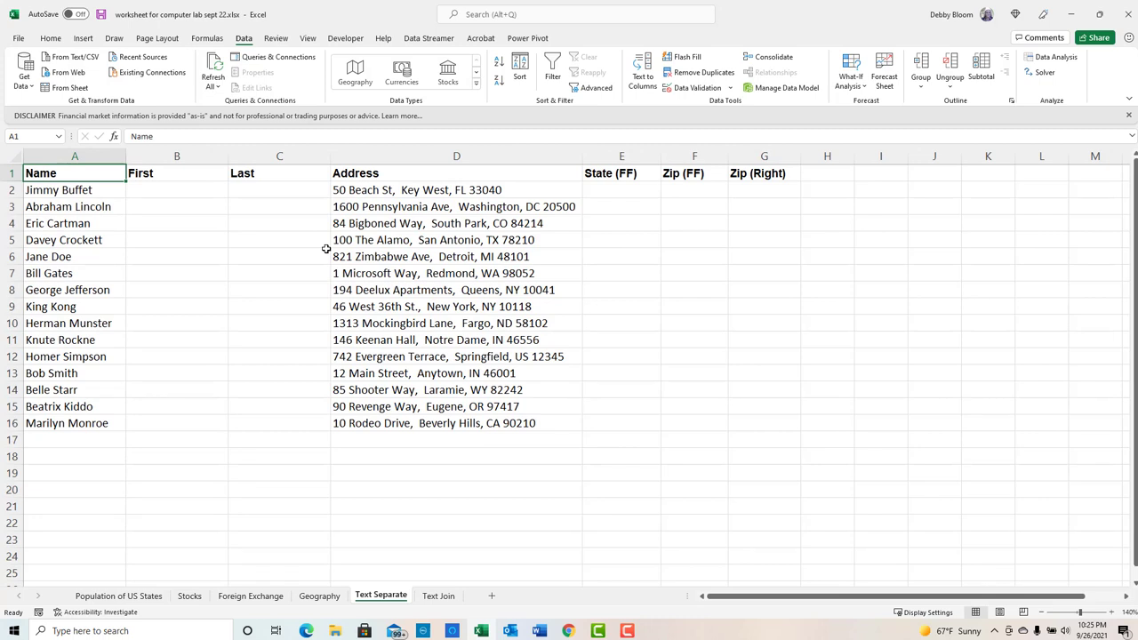
Split the full name in A2 by entering its first name in B2 and its last name in C2.
{"action": "left_click", "coordinate": [71, 188]}
{"action": "left_click", "coordinate": [66, 211]}
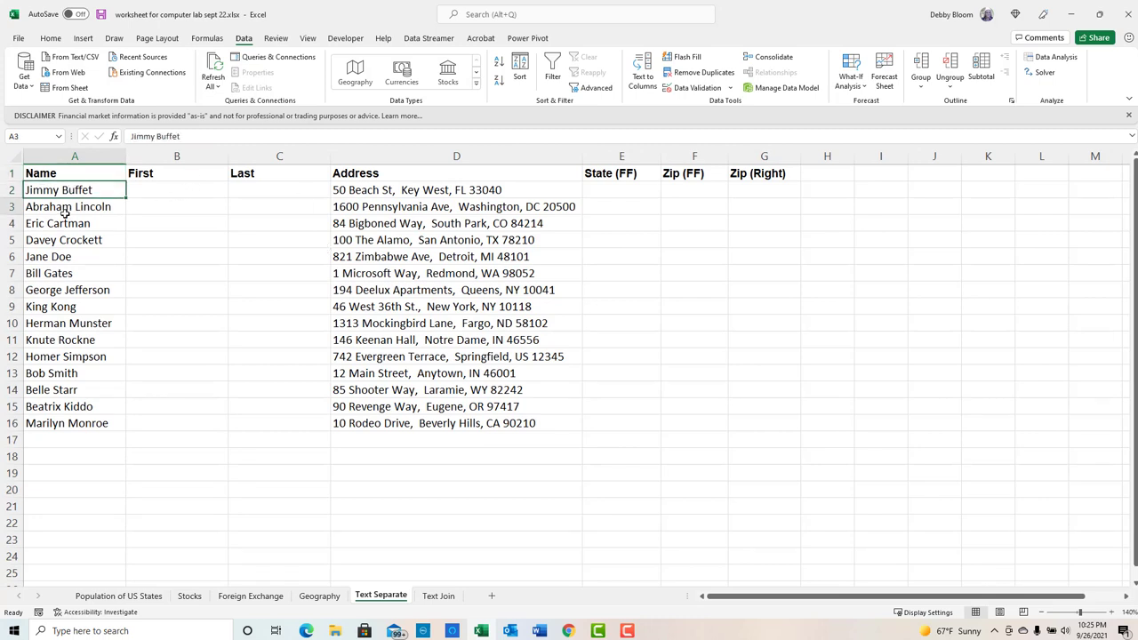
{"action": "left_click", "coordinate": [69, 229]}
{"action": "left_click", "coordinate": [71, 242]}
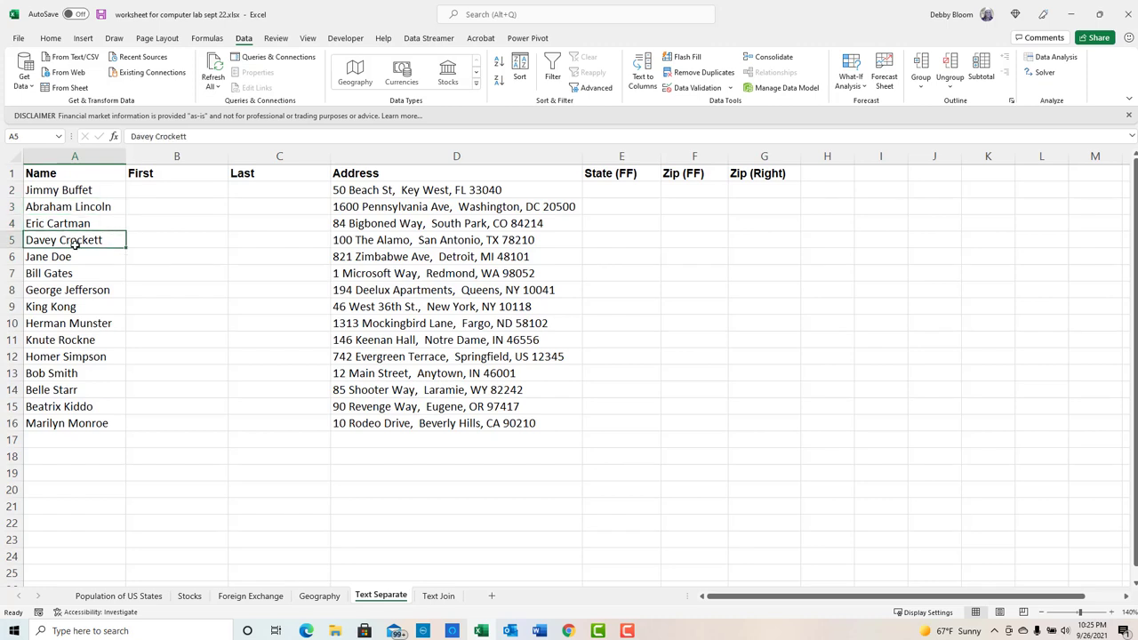
{"action": "left_click", "coordinate": [176, 192]}
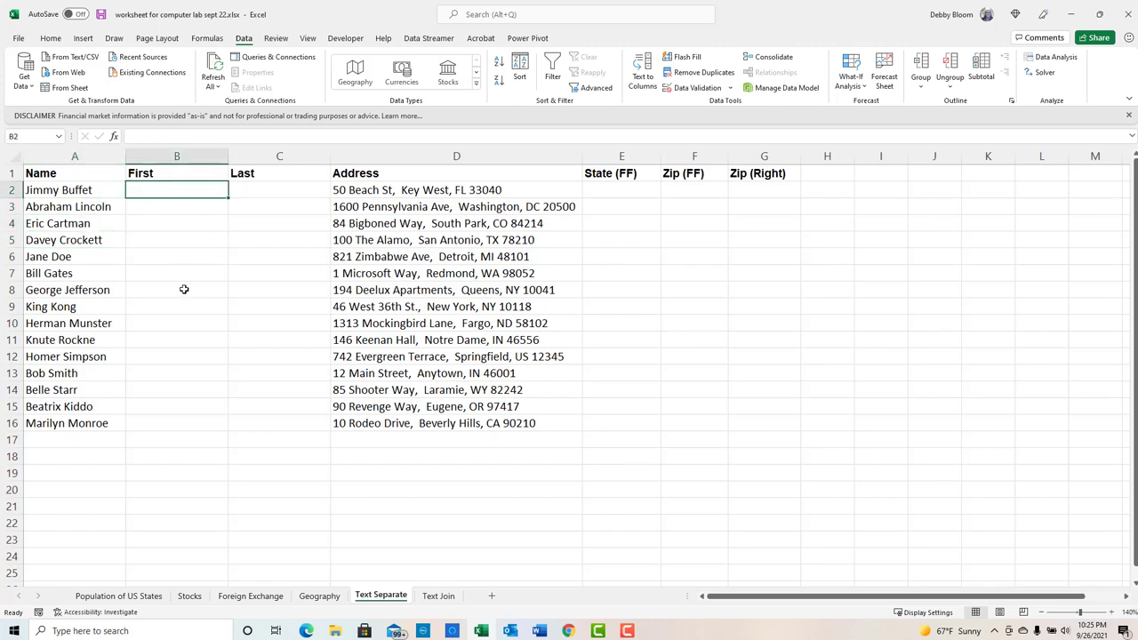
{"action": "type", "text": "Jimmy"}
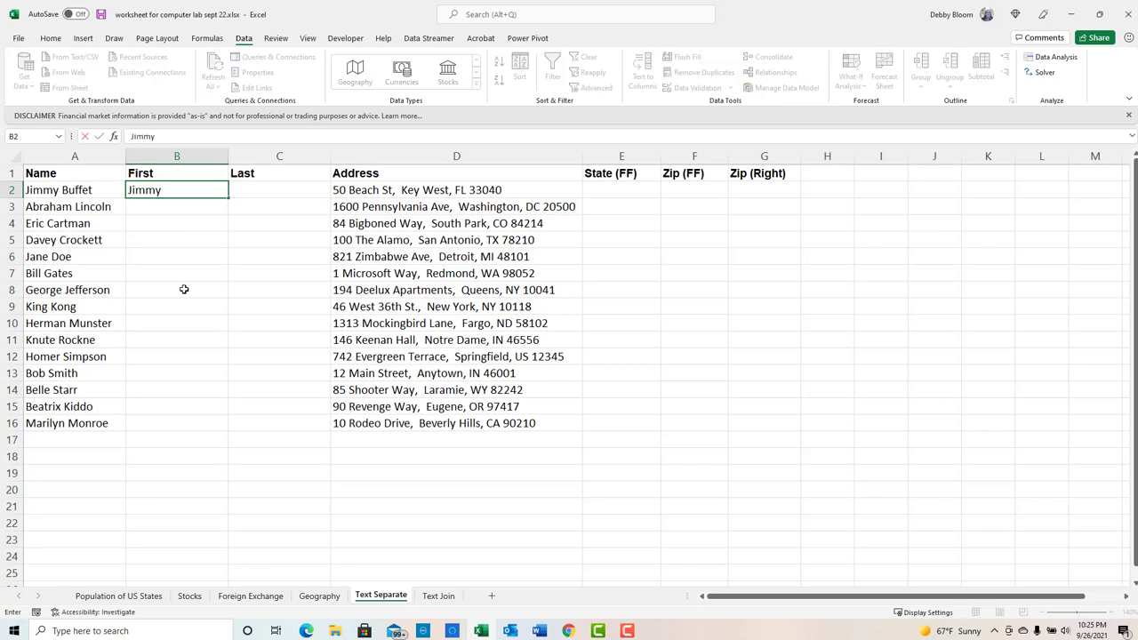
{"action": "key", "text": "Return"}
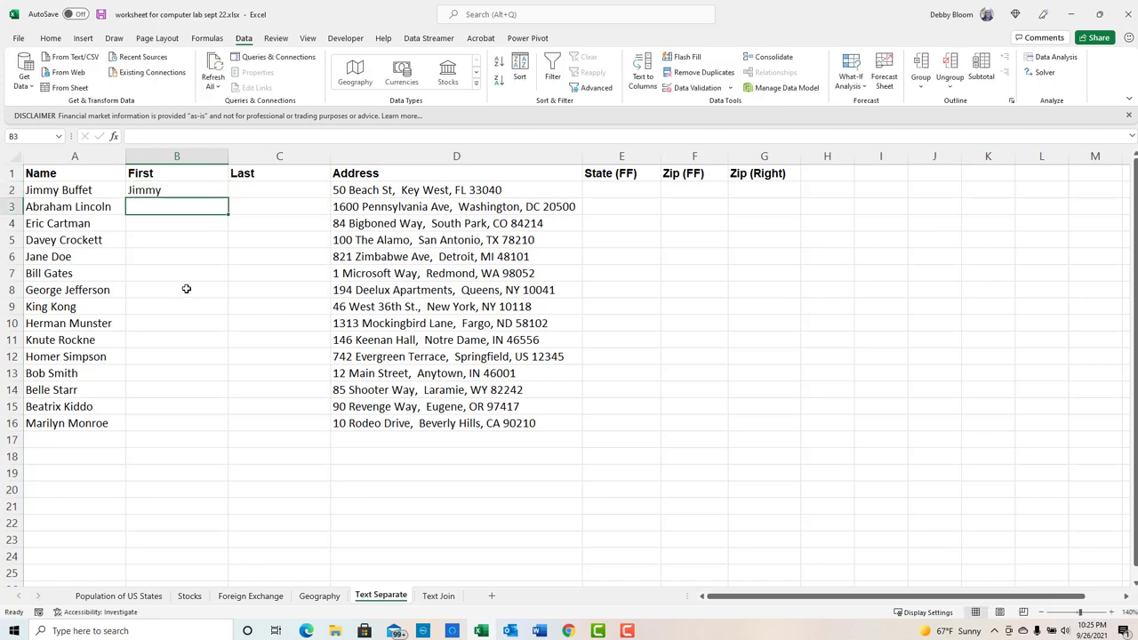
{"action": "left_click", "coordinate": [279, 192]}
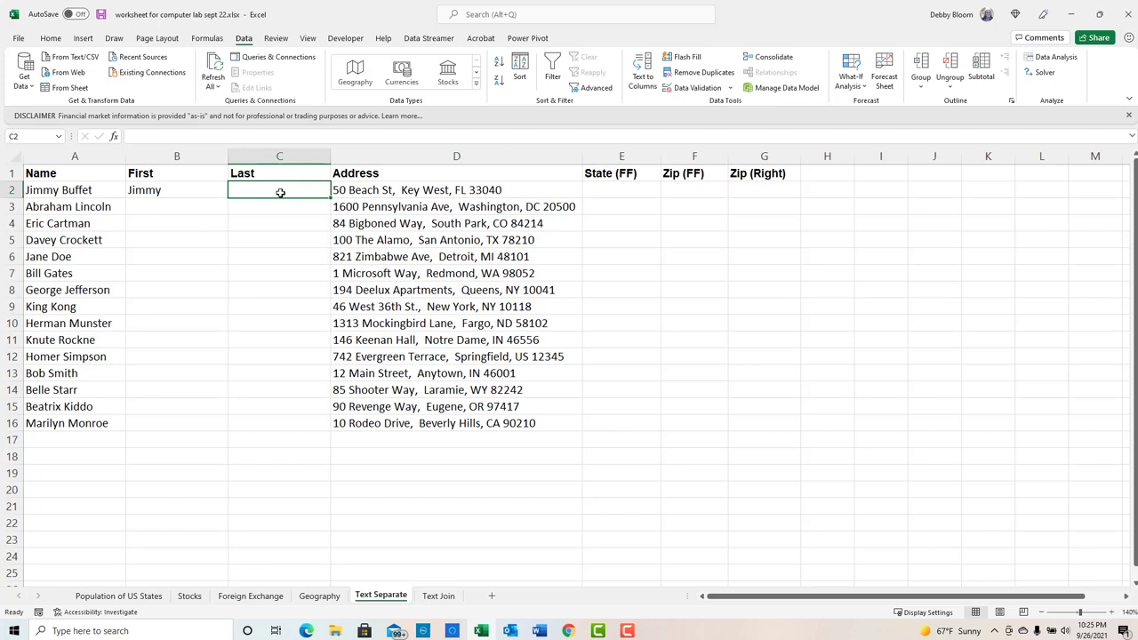
{"action": "type", "text": "Buffet"}
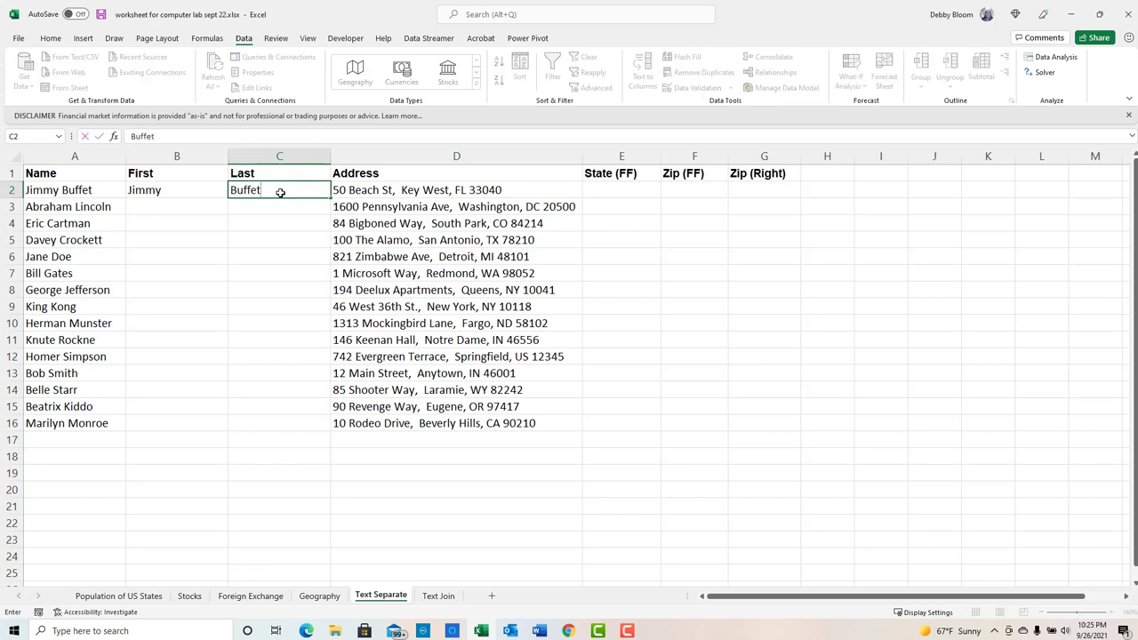
{"action": "key", "text": "Return"}
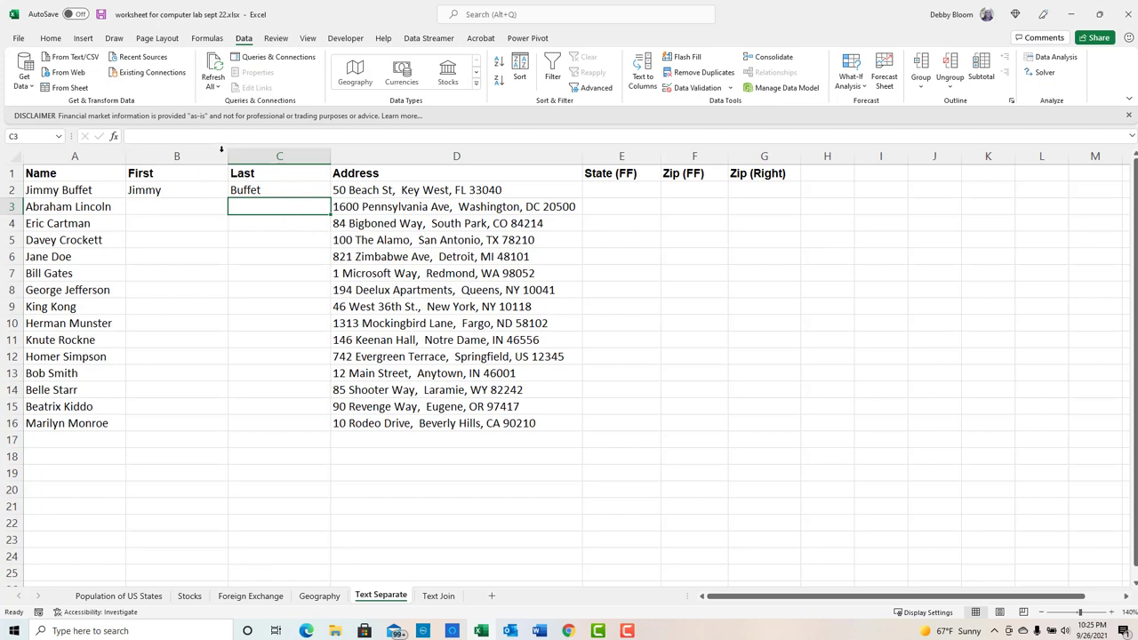
Flash Fill the first names down column B from B2 and the last names down column C from C2.
{"action": "left_click", "coordinate": [192, 190]}
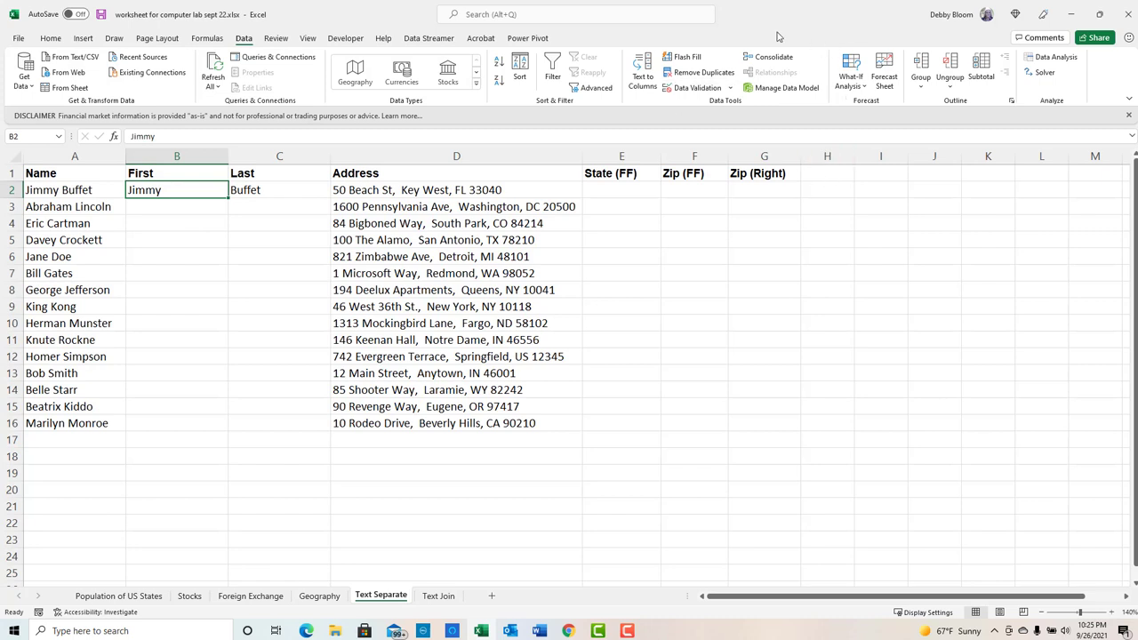
{"action": "left_click", "coordinate": [698, 59]}
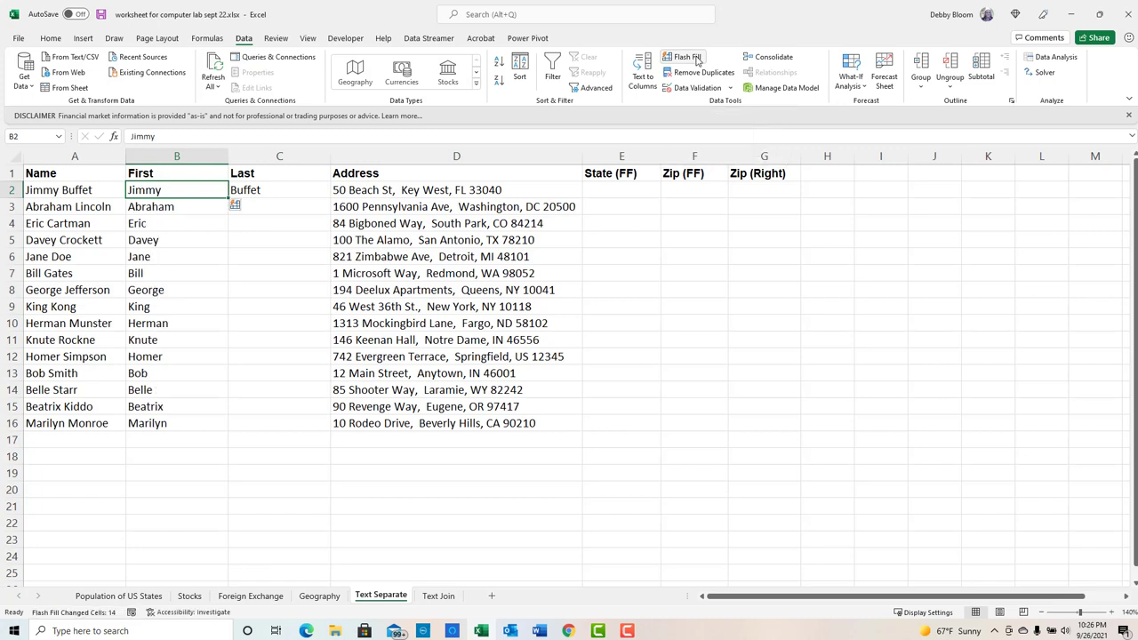
{"action": "left_click", "coordinate": [195, 238]}
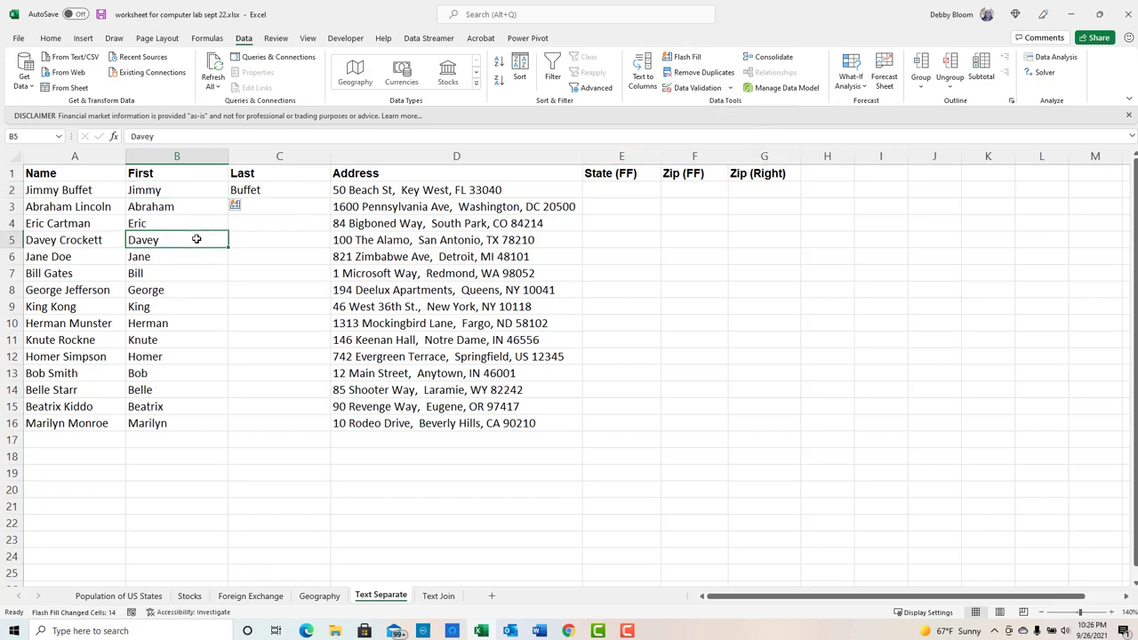
{"action": "left_click", "coordinate": [188, 276]}
{"action": "left_click", "coordinate": [194, 327]}
{"action": "left_click", "coordinate": [194, 355]}
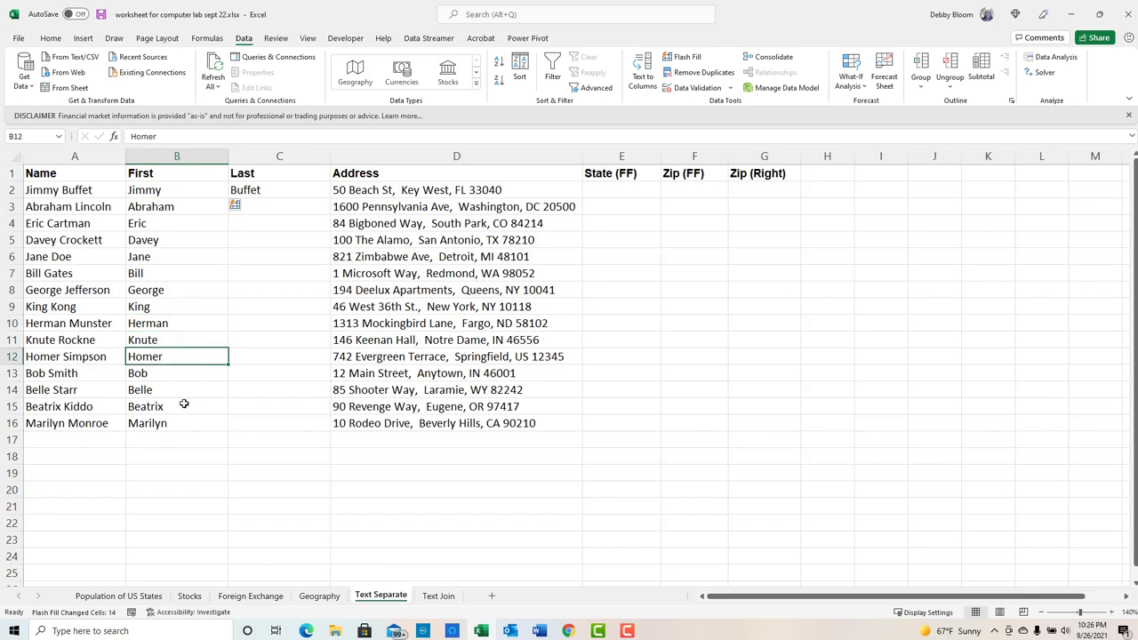
{"action": "left_click", "coordinate": [184, 405]}
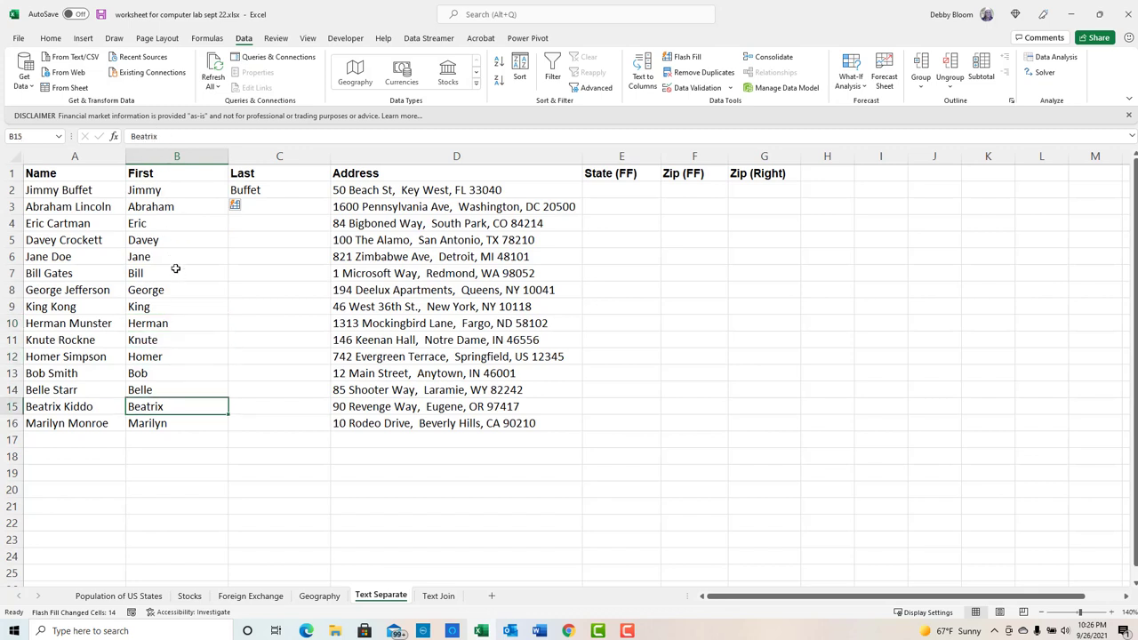
{"action": "left_click", "coordinate": [278, 190]}
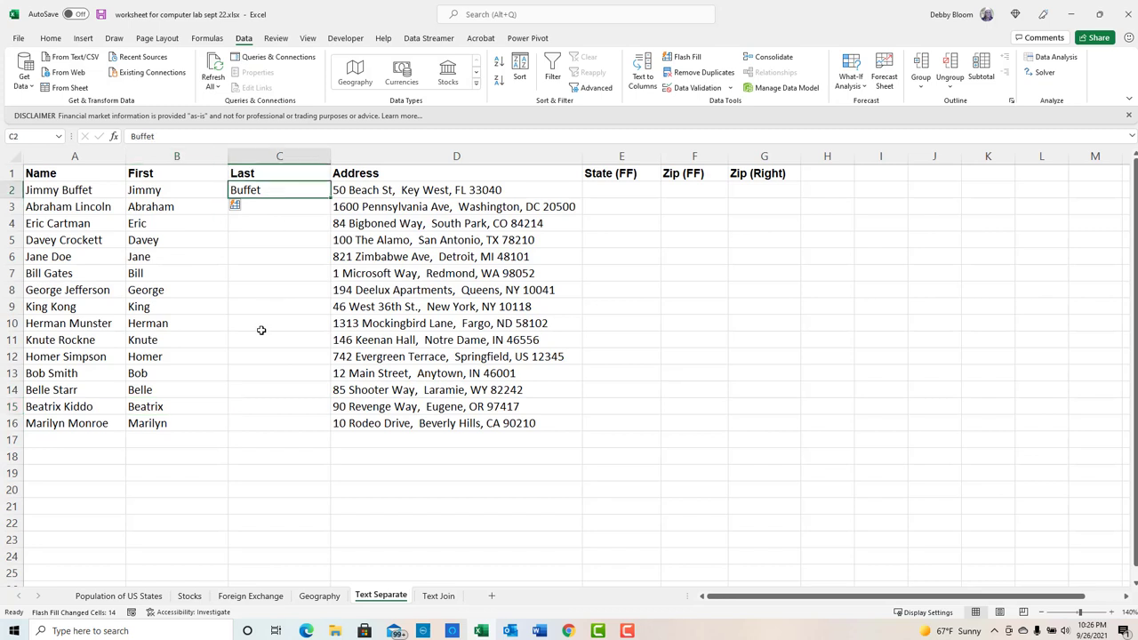
{"action": "left_click", "coordinate": [698, 59]}
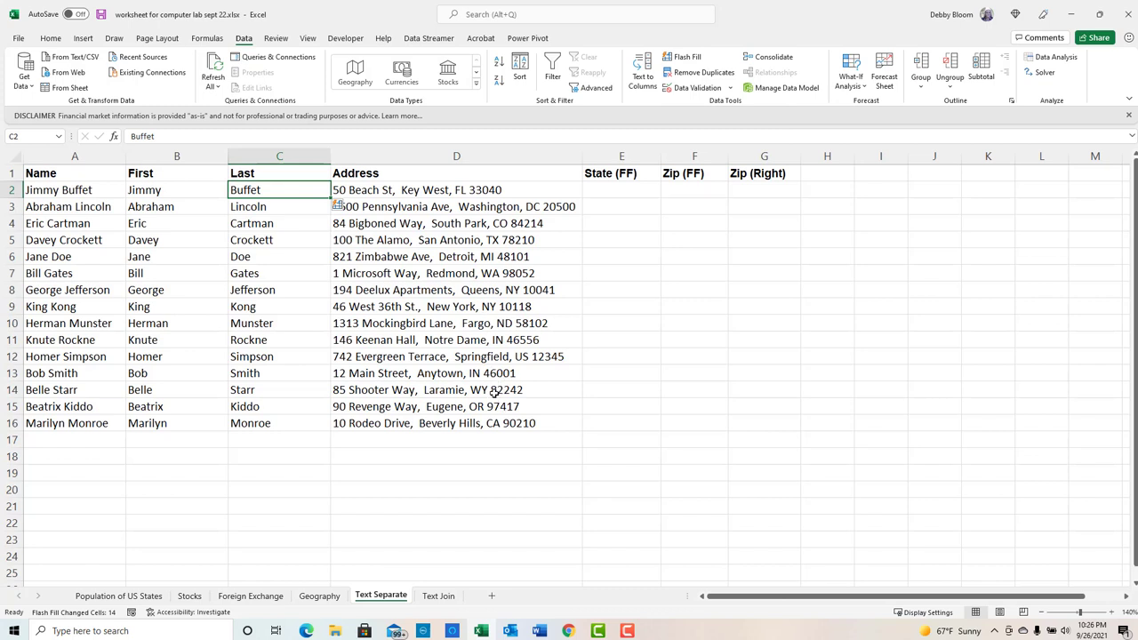
Enter FL in E2 and Flash Fill the State (FF) column from it.
{"action": "left_click", "coordinate": [621, 189]}
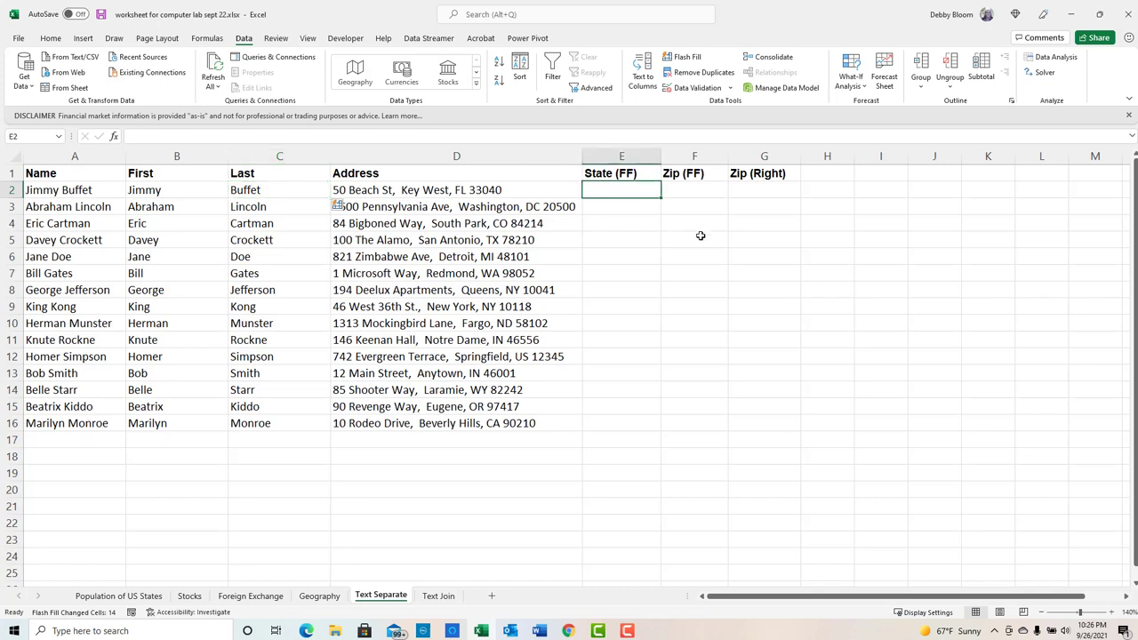
{"action": "type", "text": "FL"}
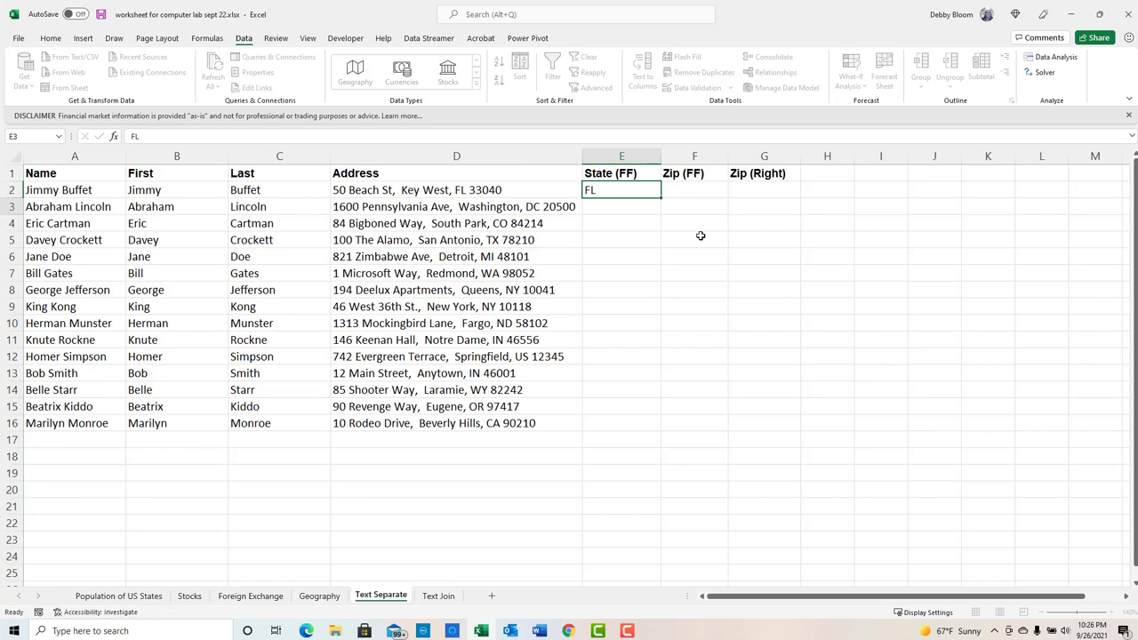
{"action": "key", "text": "Return"}
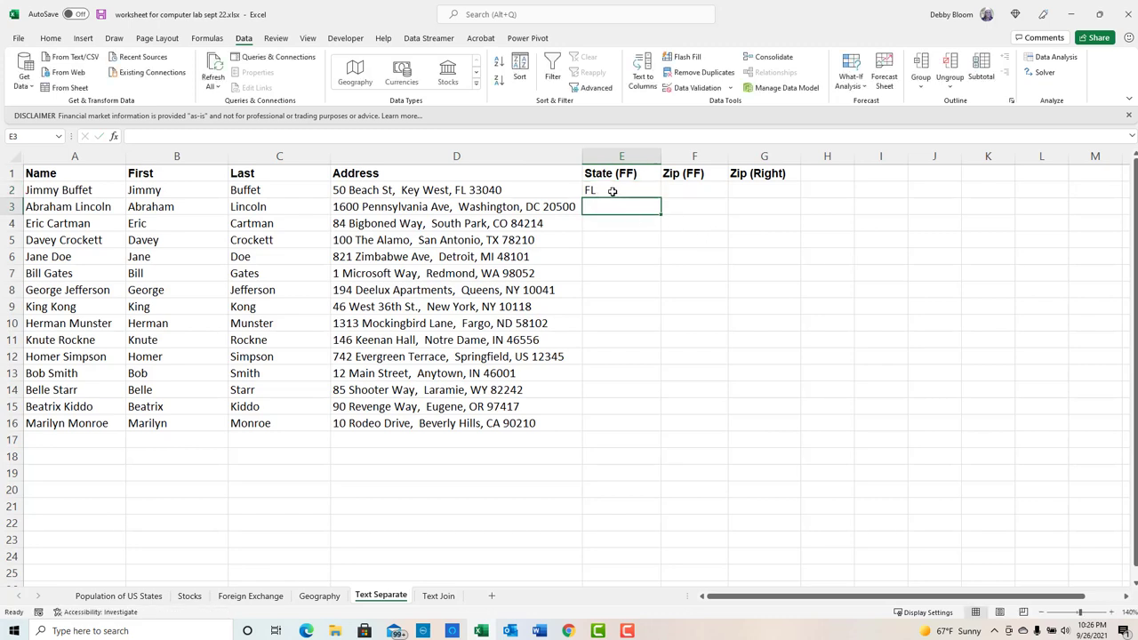
{"action": "left_click", "coordinate": [611, 191]}
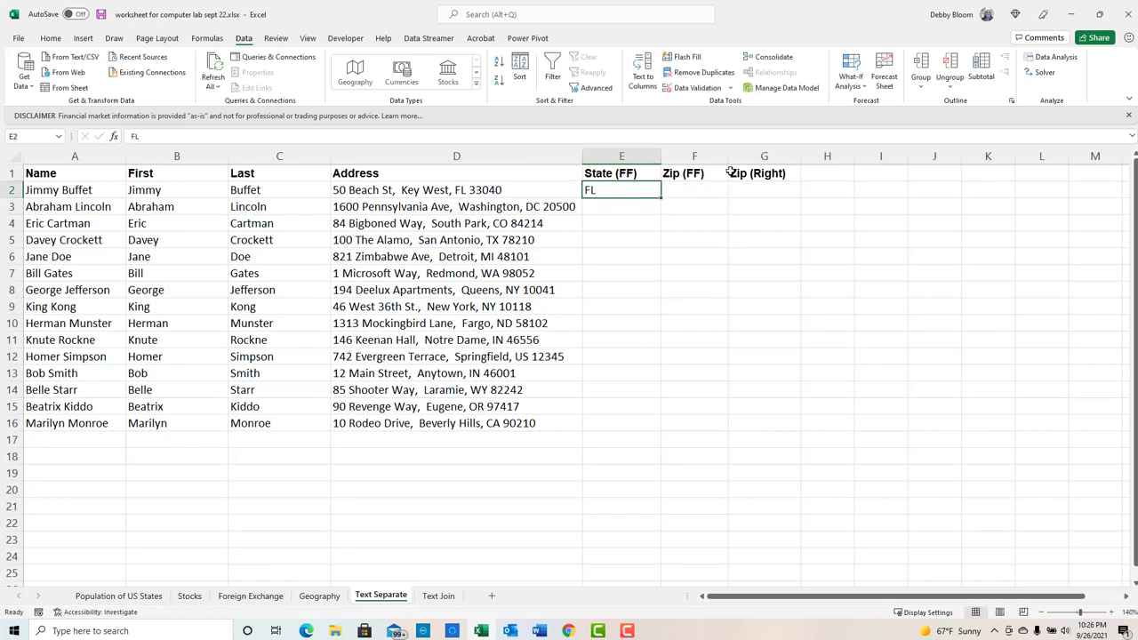
{"action": "left_click", "coordinate": [685, 57]}
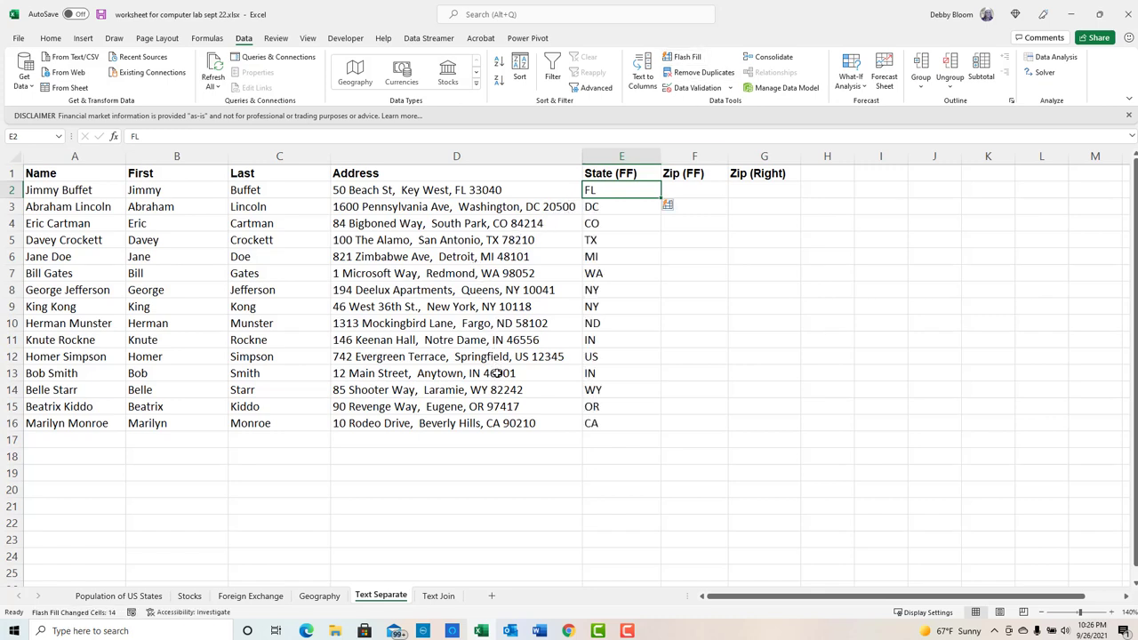
Enter the ZIP code of the D2 address in F2 and Flash Fill the Zip (FF) column from it.
{"action": "left_click", "coordinate": [687, 189]}
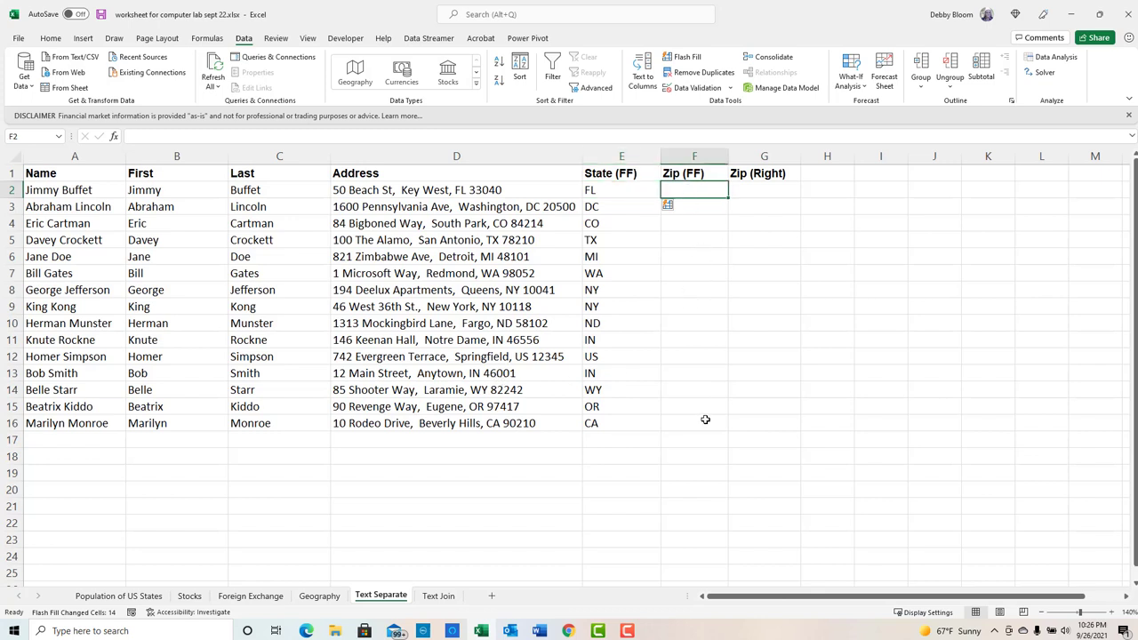
{"action": "type", "text": "330"}
{"action": "type", "text": "40"}
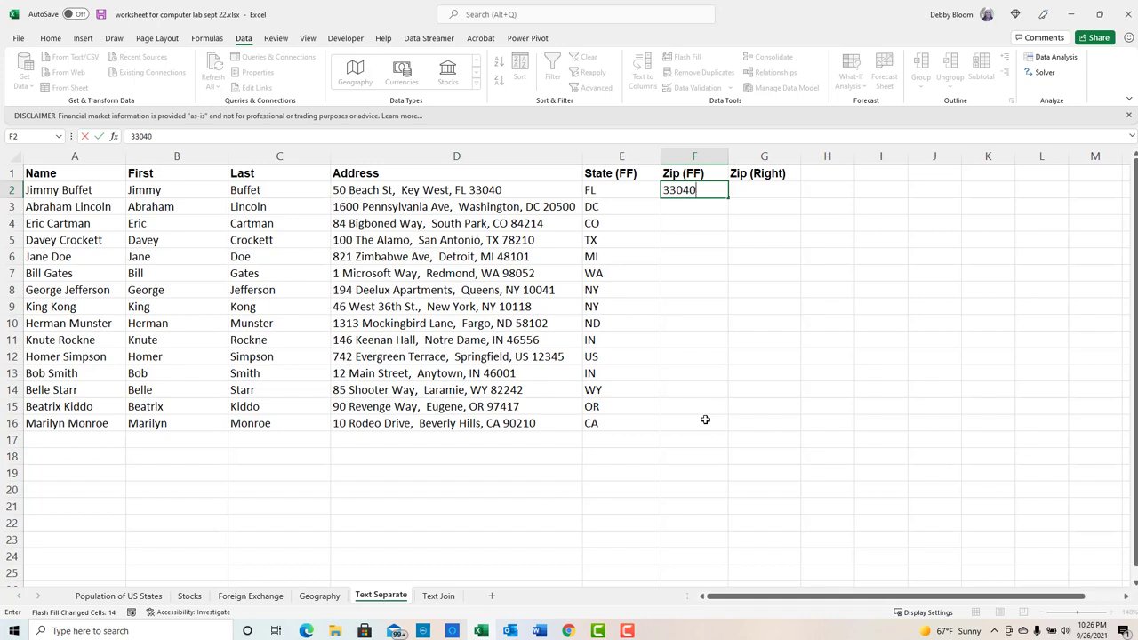
{"action": "key", "text": "Return"}
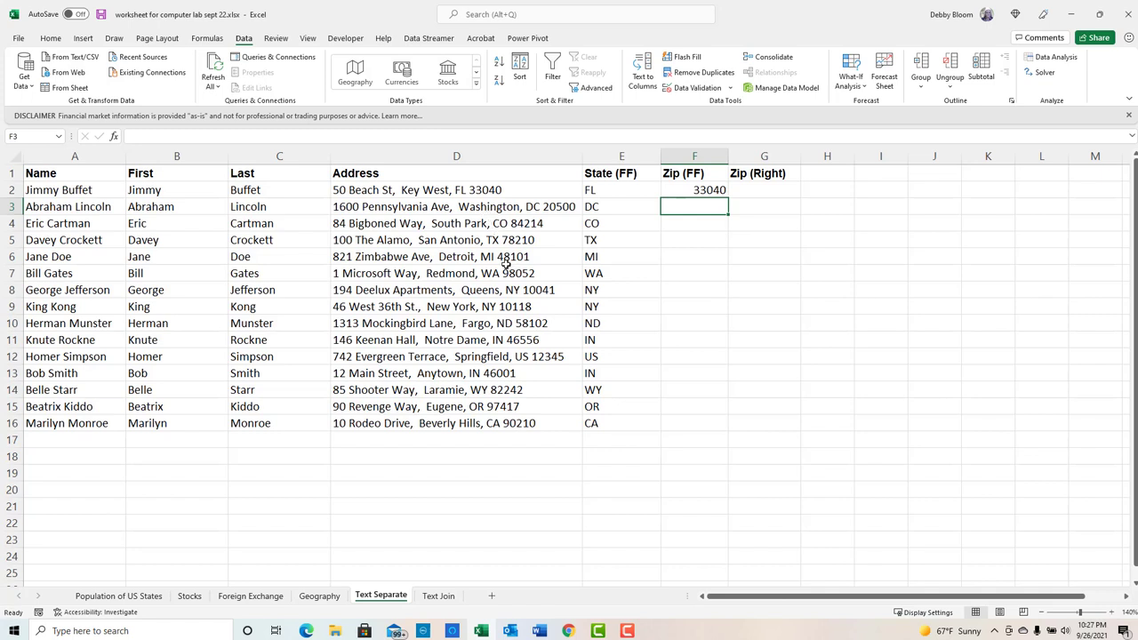
{"action": "left_click", "coordinate": [672, 190]}
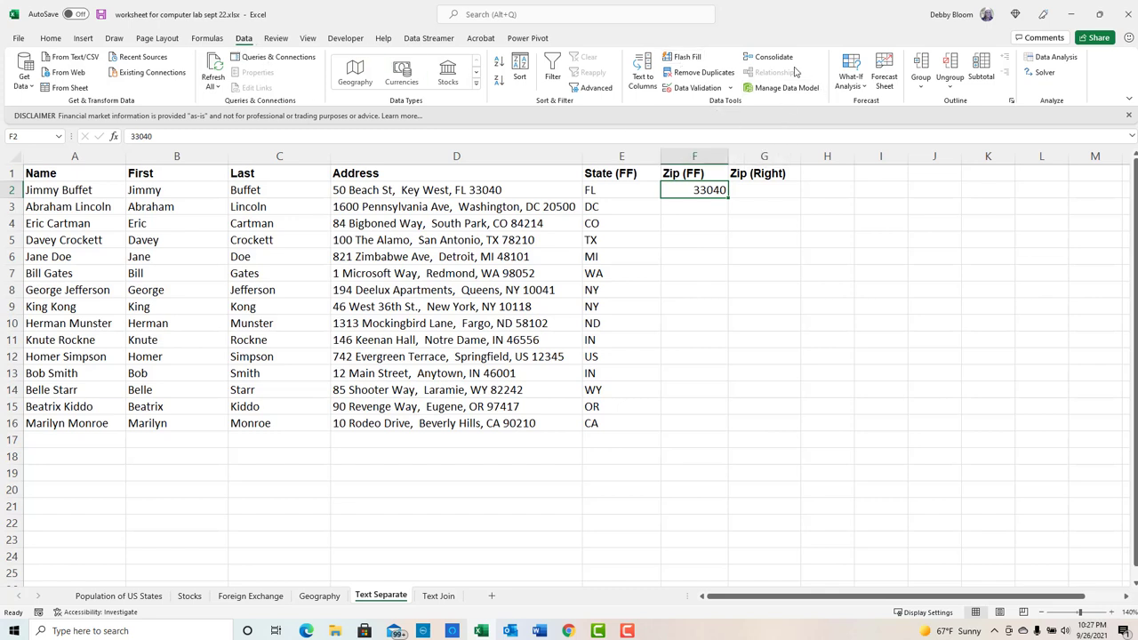
{"action": "left_click", "coordinate": [687, 58]}
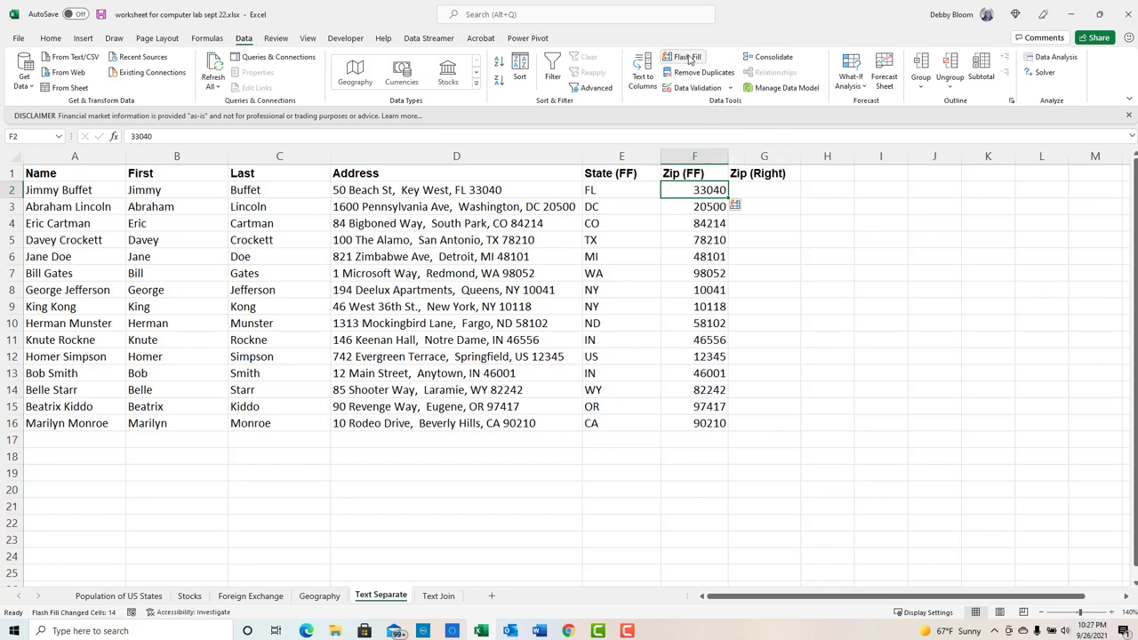
Insert a RIGHT function in G2 that extracts the last 5 characters of D2, and fill it down to G16.
{"action": "left_click", "coordinate": [772, 190]}
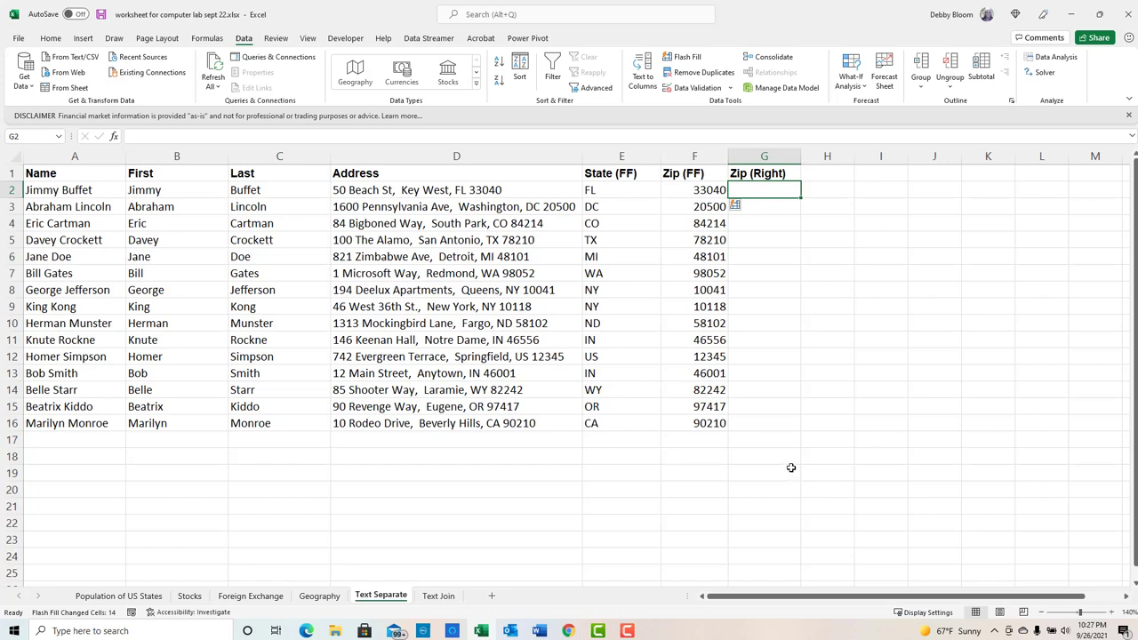
{"action": "left_click", "coordinate": [206, 38]}
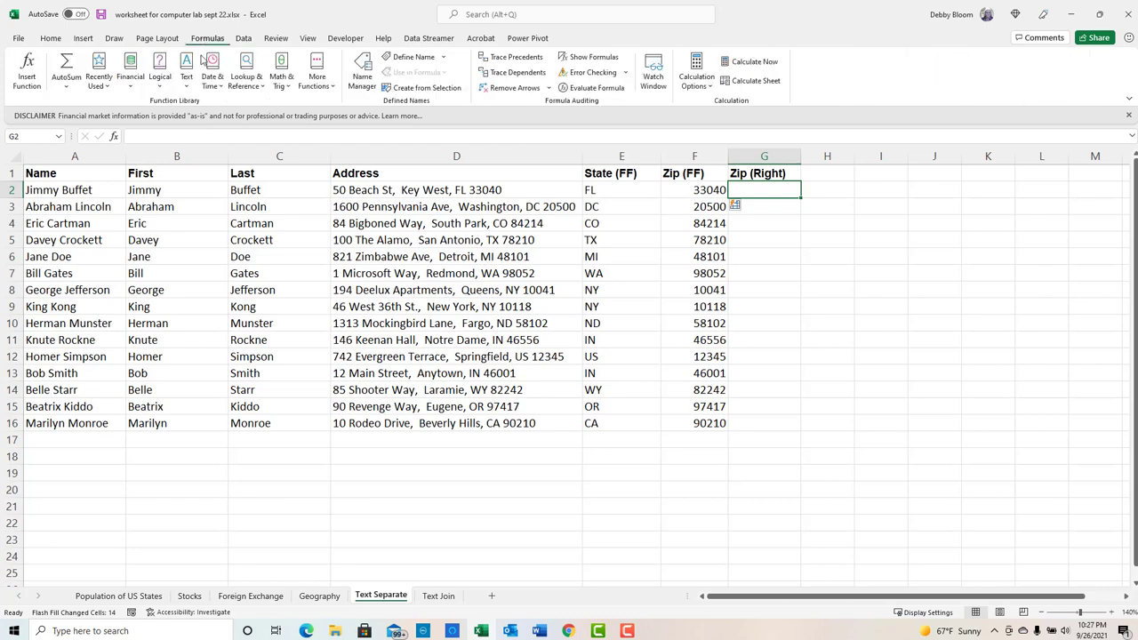
{"action": "left_click", "coordinate": [188, 78]}
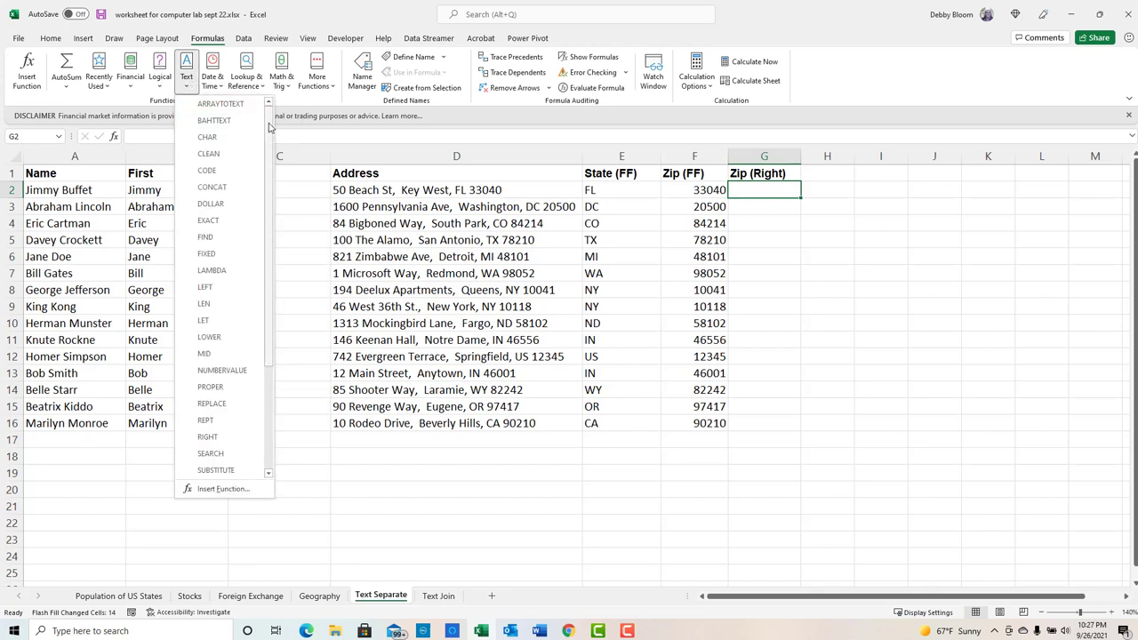
{"action": "scroll", "coordinate": [276, 182], "scroll_direction": "down", "scroll_amount": 2}
{"action": "left_click_drag", "start_coordinate": [276, 182], "coordinate": [280, 131]}
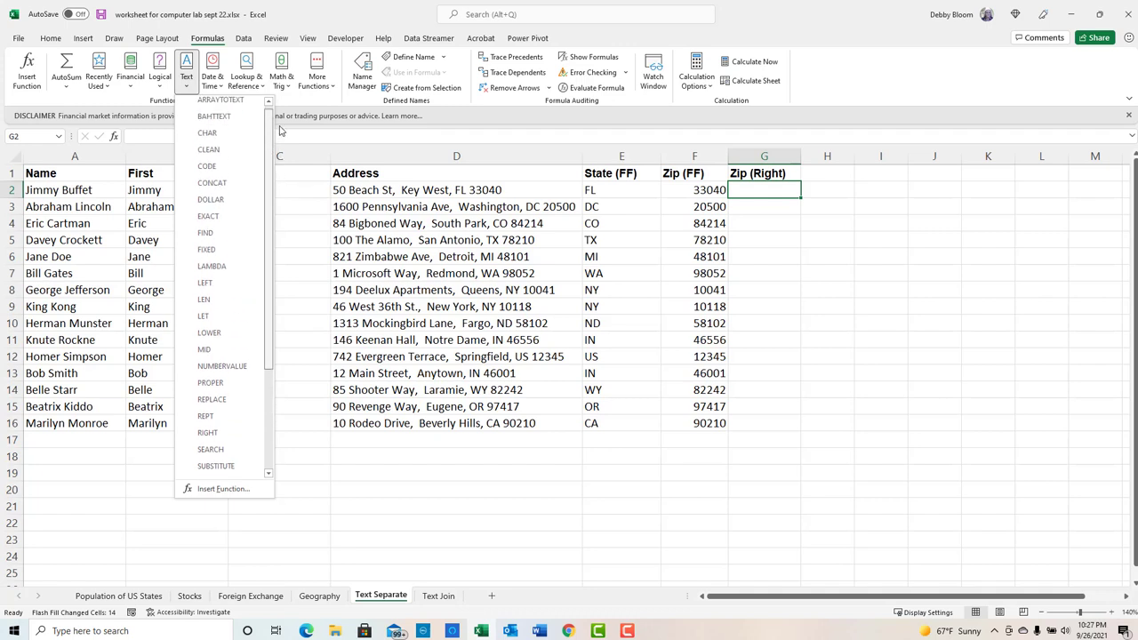
{"action": "left_click_drag", "start_coordinate": [280, 131], "coordinate": [280, 153]}
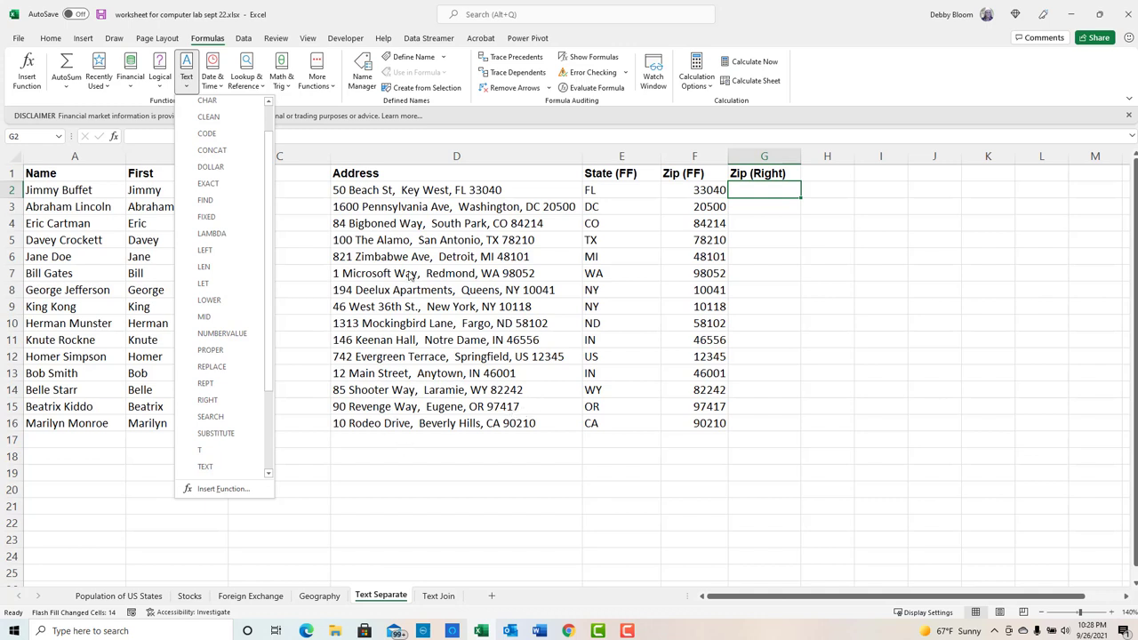
{"action": "left_click", "coordinate": [235, 402]}
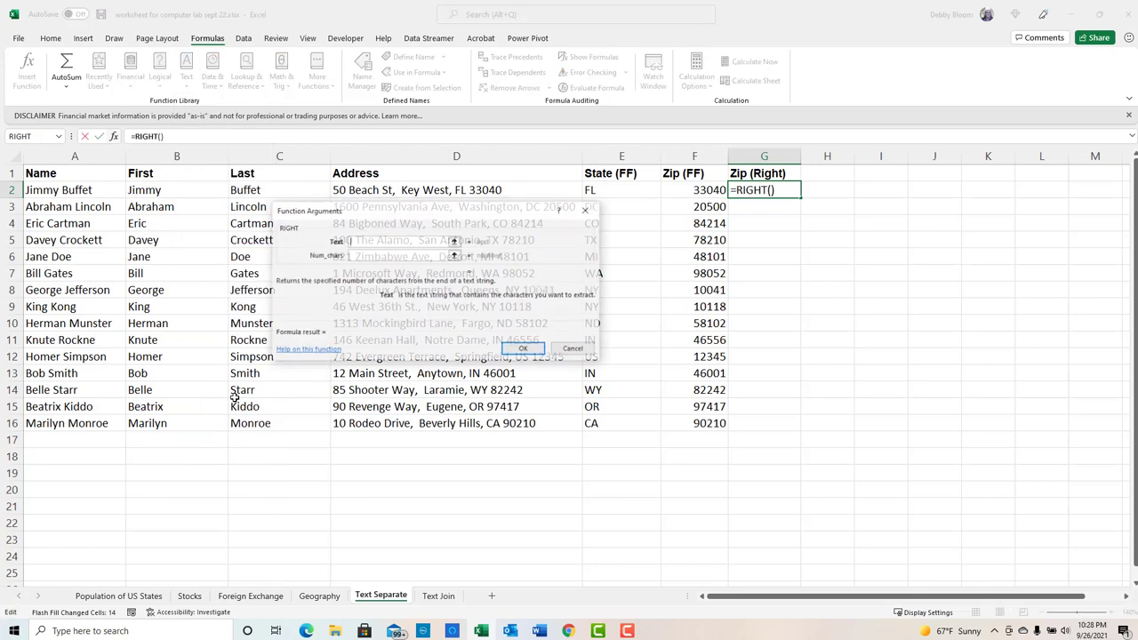
{"action": "left_click_drag", "start_coordinate": [383, 211], "coordinate": [822, 298]}
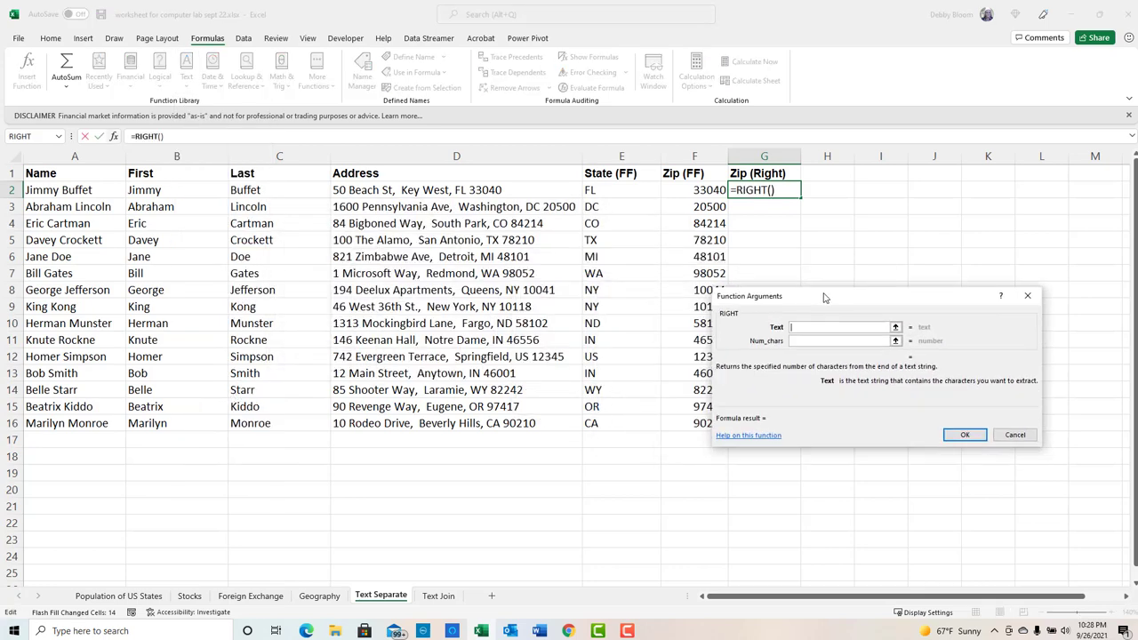
{"action": "left_click", "coordinate": [443, 189]}
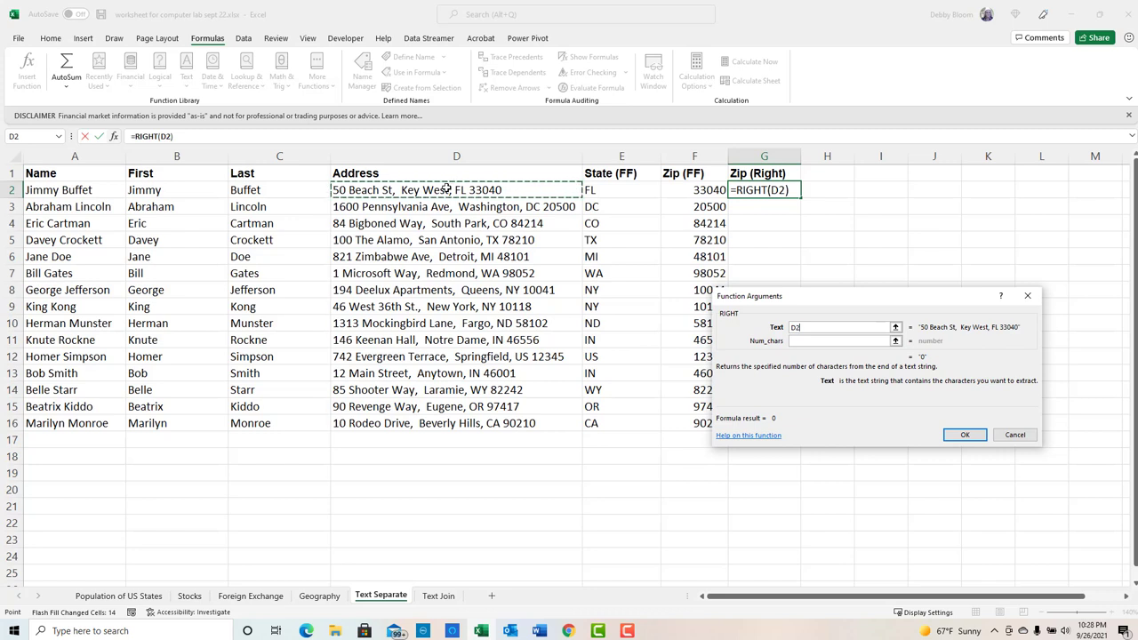
{"action": "left_click", "coordinate": [809, 341]}
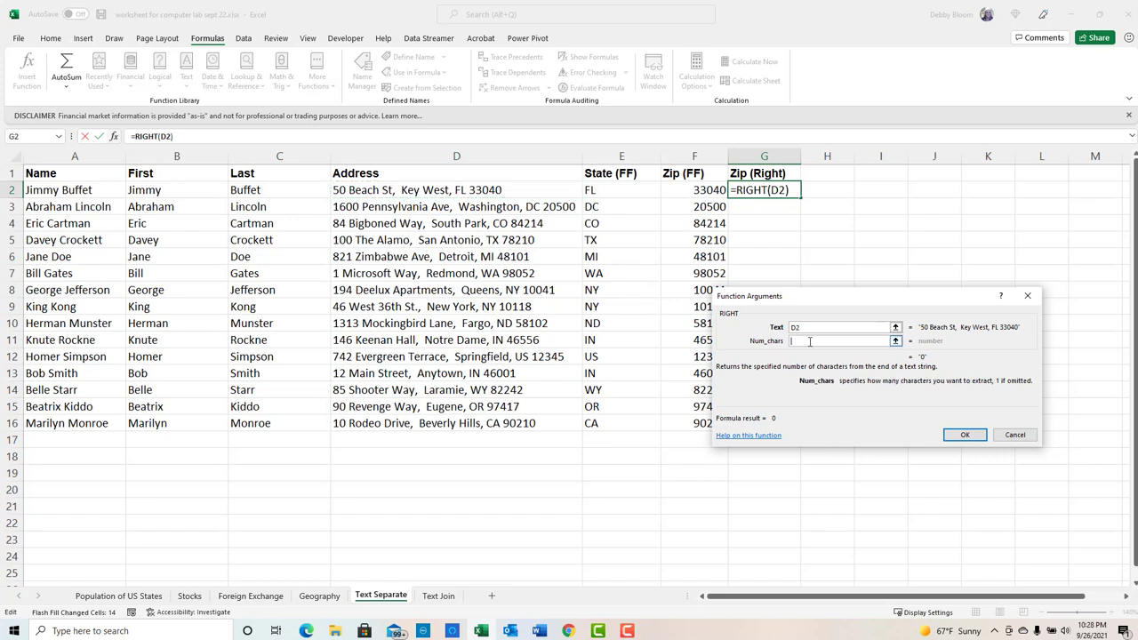
{"action": "type", "text": "5"}
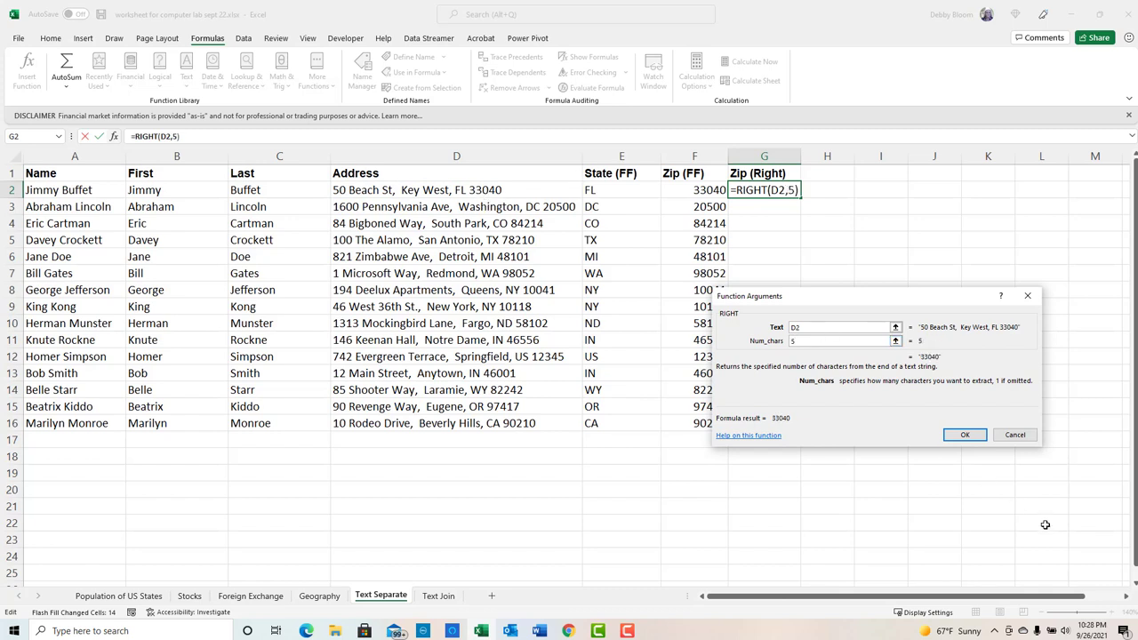
{"action": "left_click", "coordinate": [966, 435]}
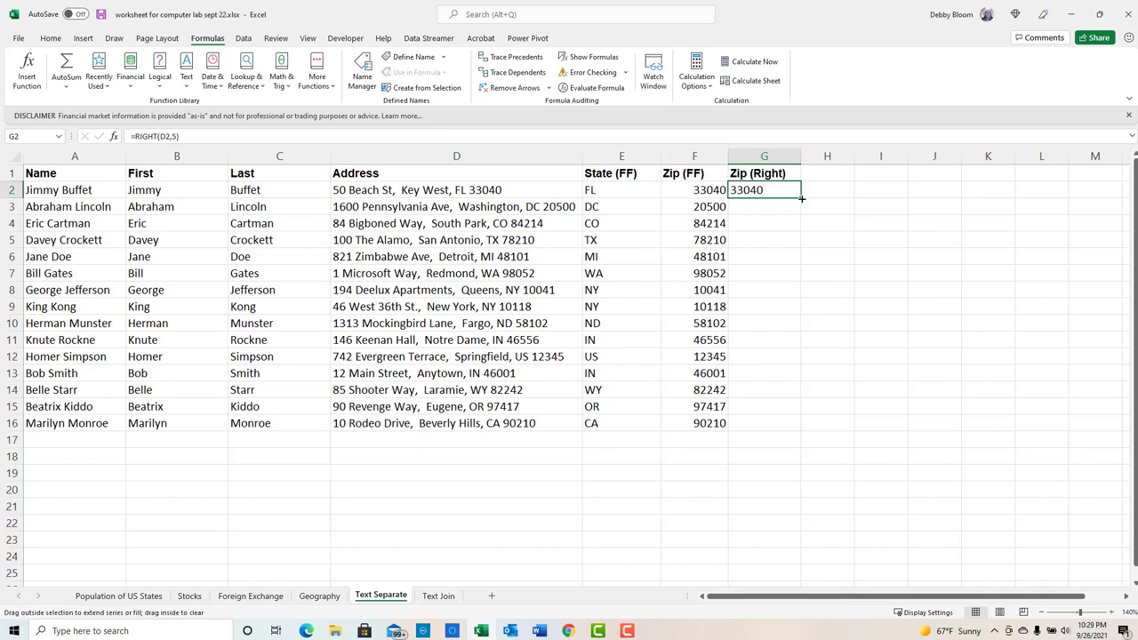
{"action": "double_click", "coordinate": [801, 199]}
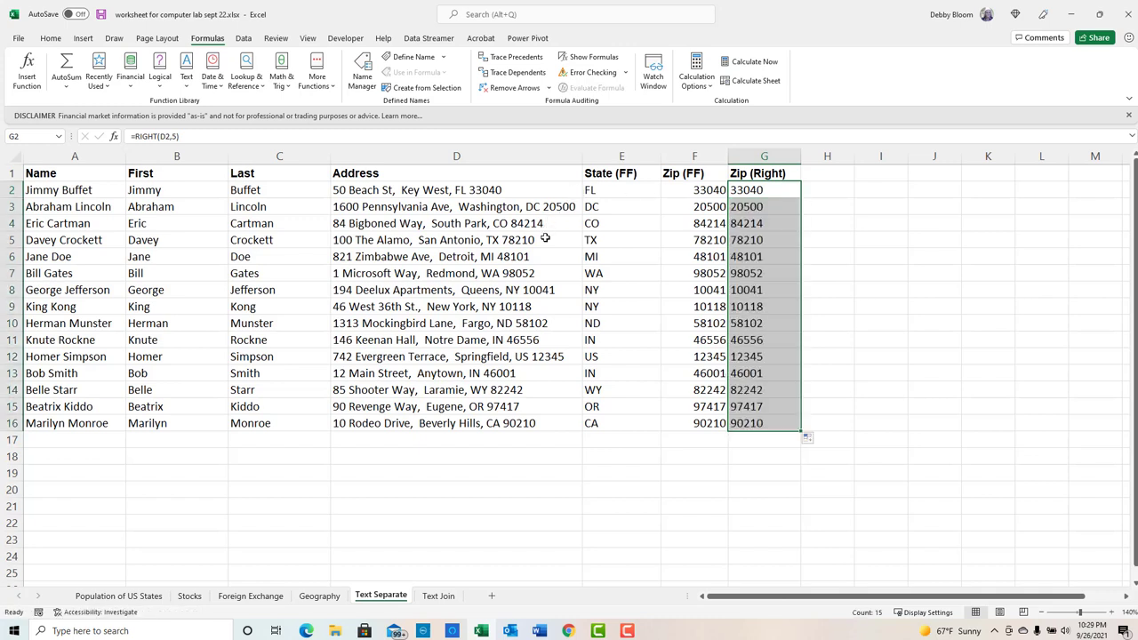
Examine the contents of several Zip (Right) cells, including the formula in G7, and compare them with the Zip (FF) cells.
{"action": "left_click", "coordinate": [771, 225]}
{"action": "left_click", "coordinate": [766, 269]}
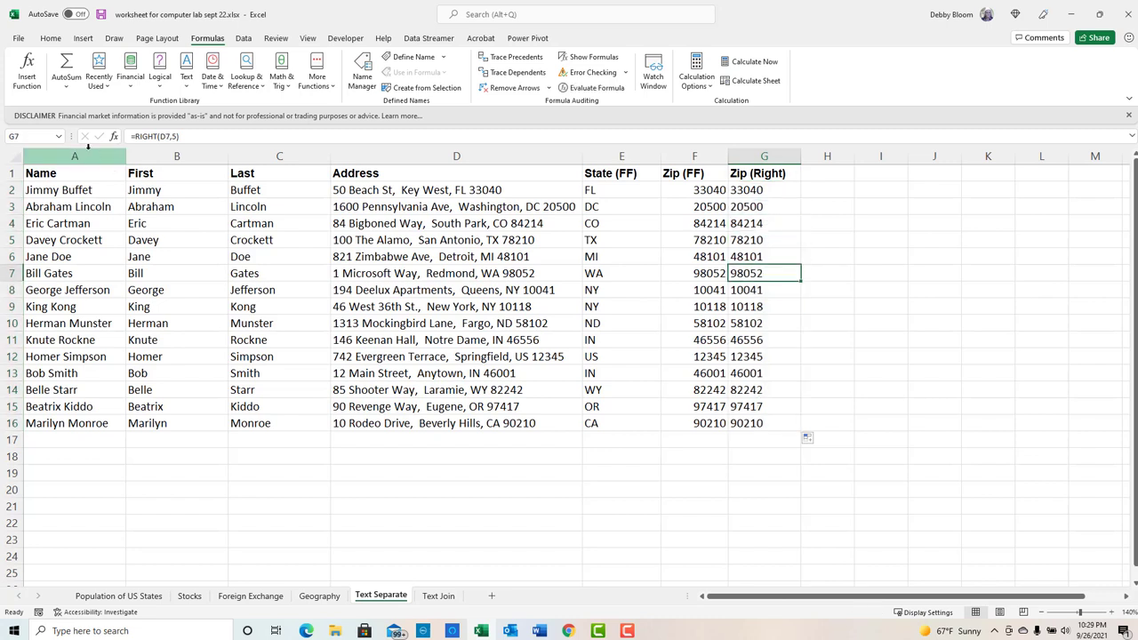
{"action": "left_click", "coordinate": [174, 137]}
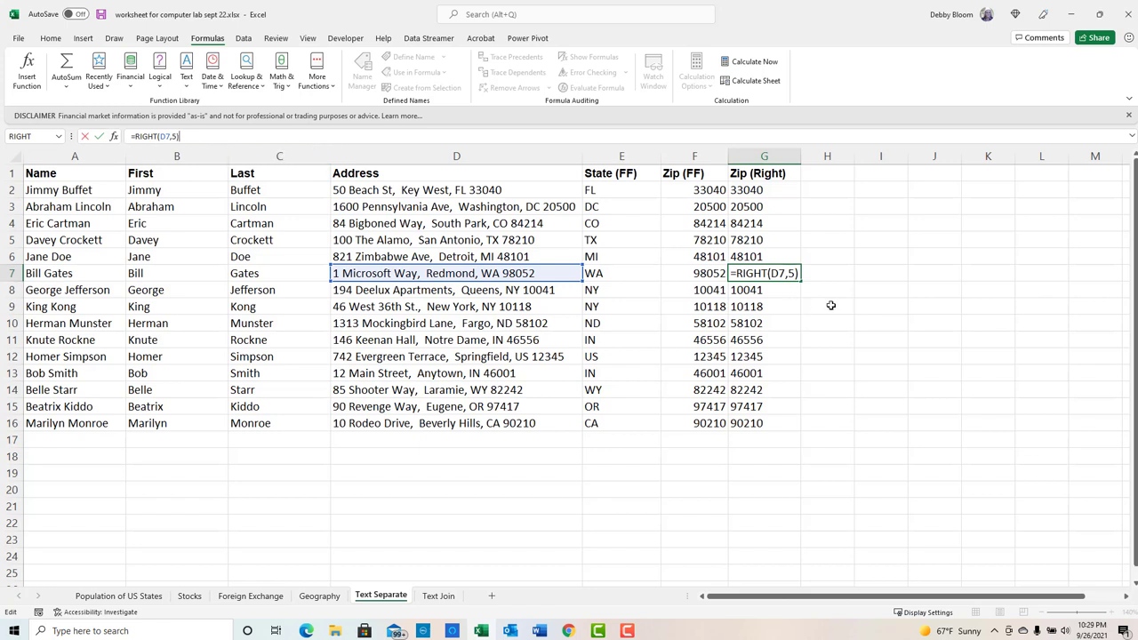
{"action": "left_click", "coordinate": [843, 273]}
{"action": "left_click", "coordinate": [691, 274]}
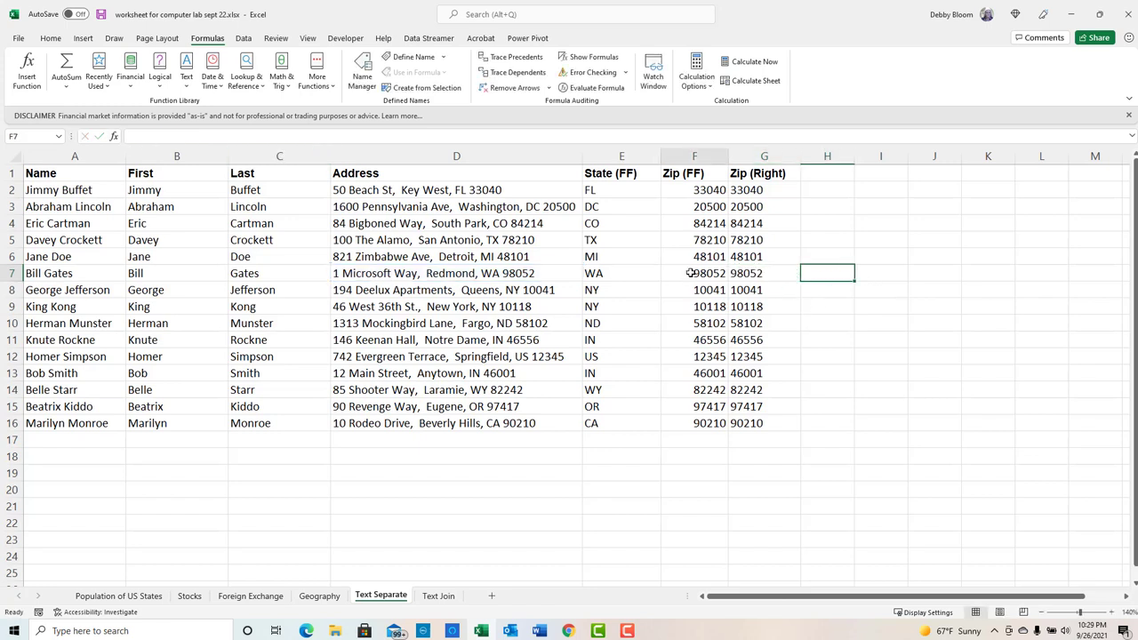
{"action": "left_click", "coordinate": [679, 210]}
{"action": "left_click", "coordinate": [706, 305]}
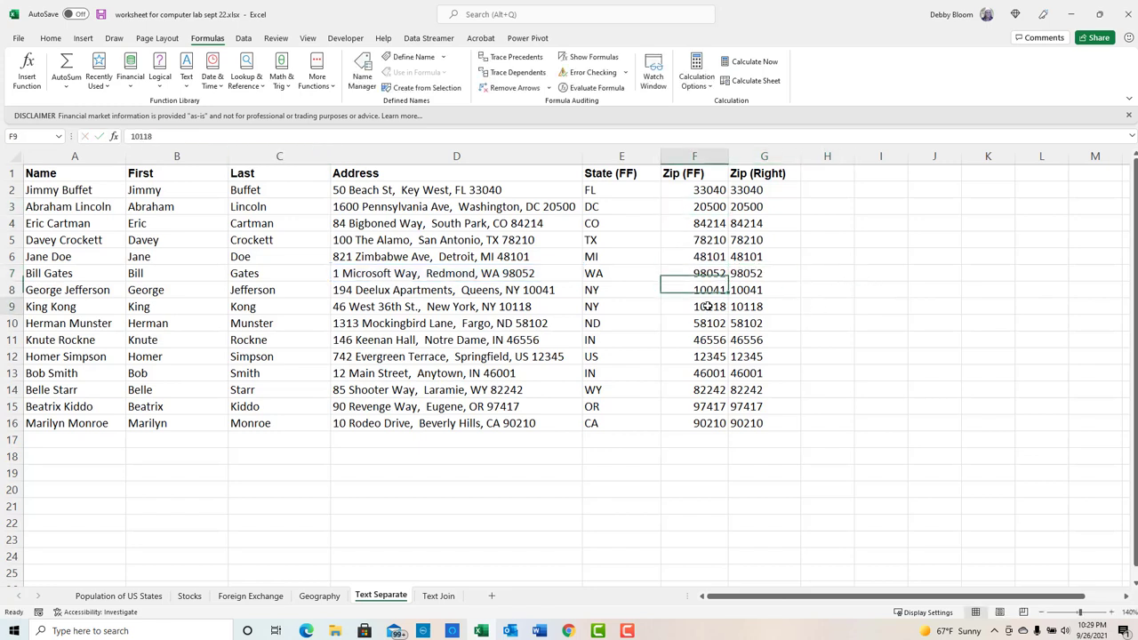
{"action": "left_click", "coordinate": [694, 369]}
{"action": "left_click", "coordinate": [686, 307]}
{"action": "left_click", "coordinate": [681, 287]}
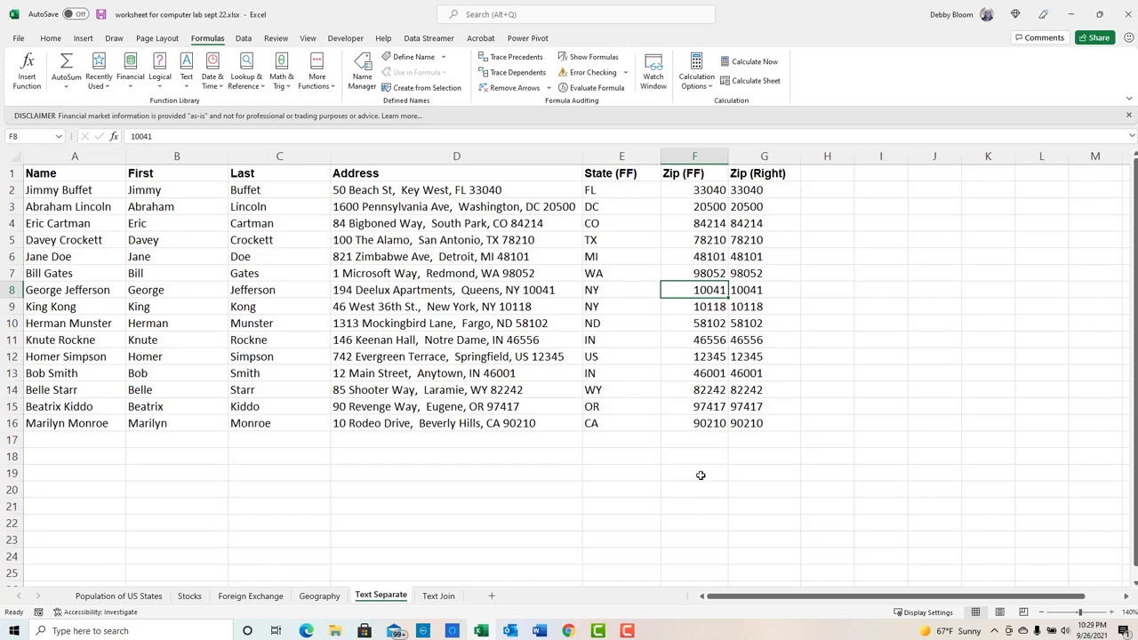
On the Text Join sheet, enter row 2's first and last name in G2 and Flash Fill the Name (FF) column from it.
{"action": "left_click", "coordinate": [439, 596]}
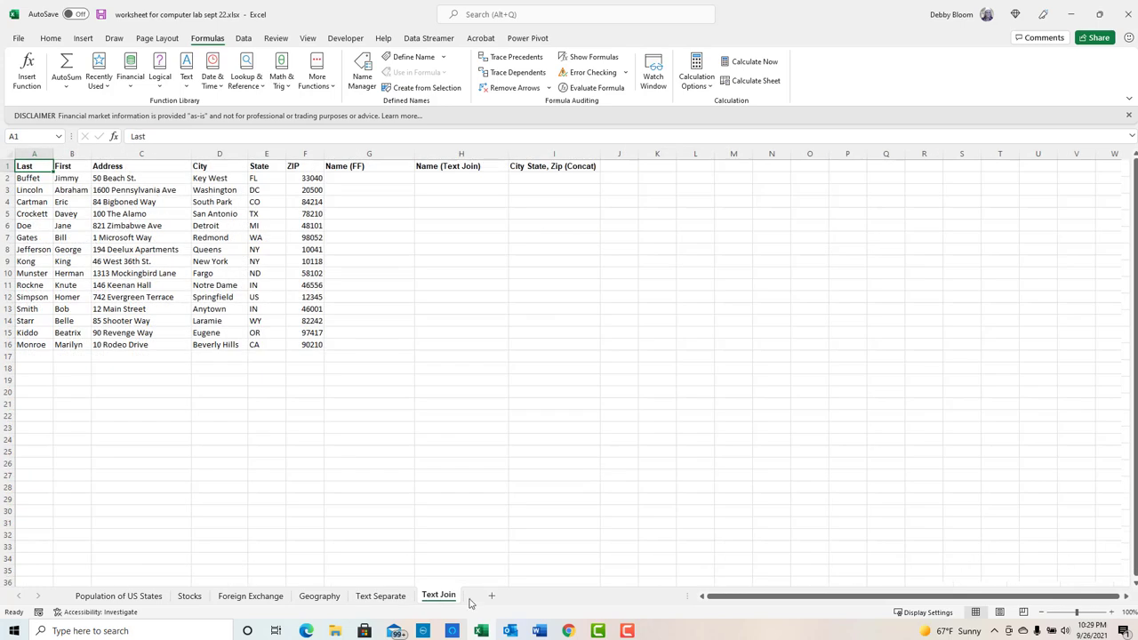
{"action": "left_click", "coordinate": [1112, 613]}
{"action": "left_click", "coordinate": [1112, 613]}
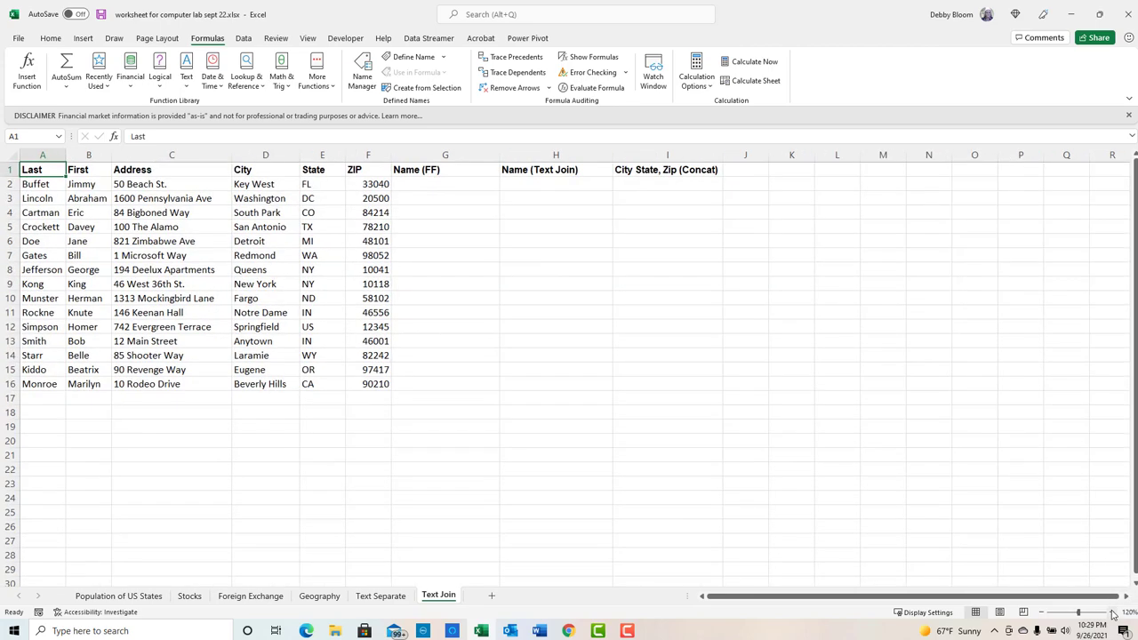
{"action": "left_click", "coordinate": [1112, 614]}
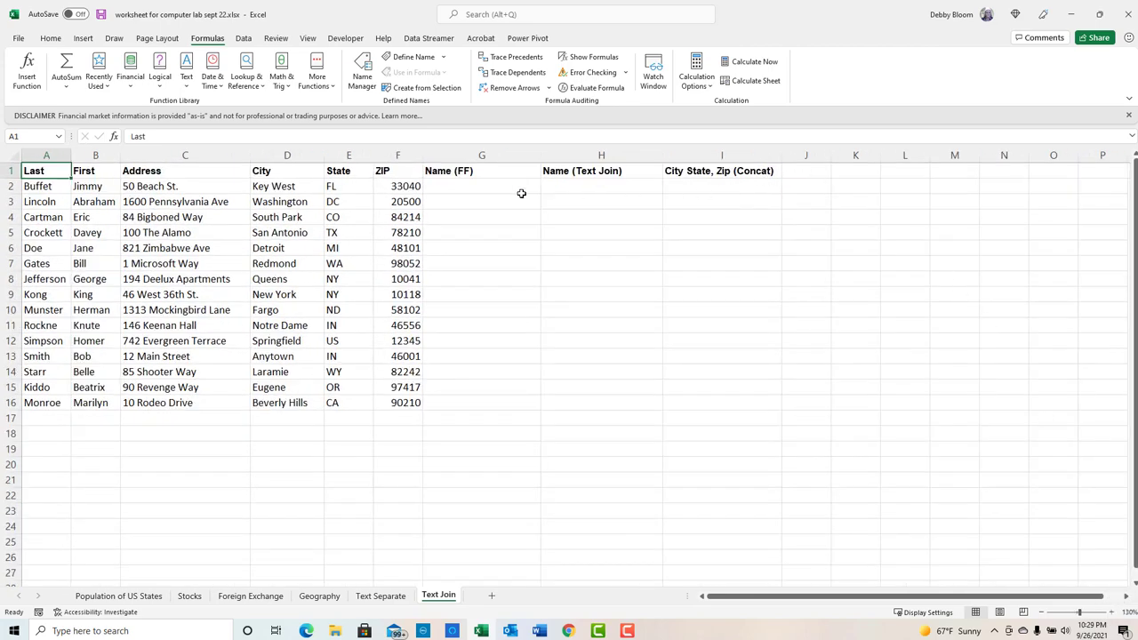
{"action": "left_click", "coordinate": [468, 188]}
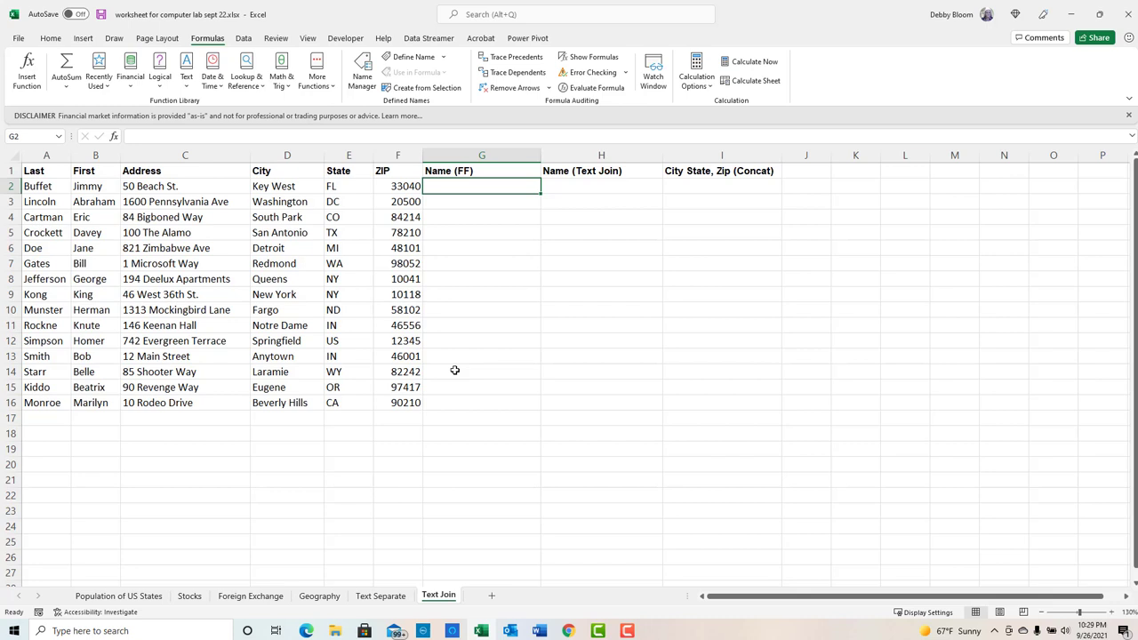
{"action": "type", "text": "Jimmy"}
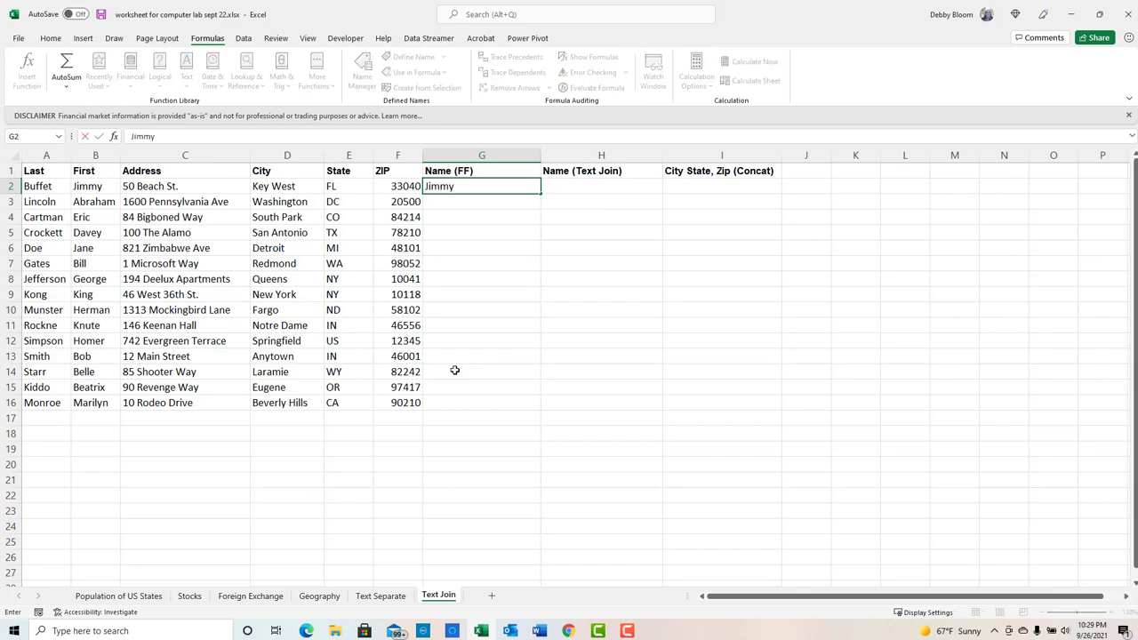
{"action": "type", "text": " Buffet"}
{"action": "key", "text": "Return"}
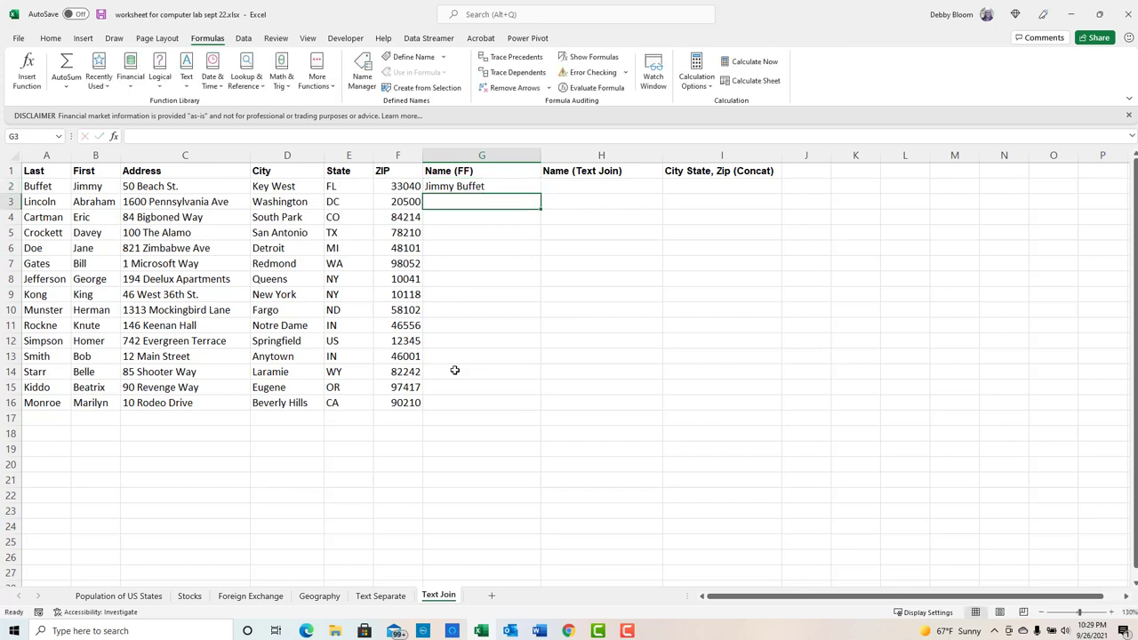
{"action": "left_click", "coordinate": [503, 185]}
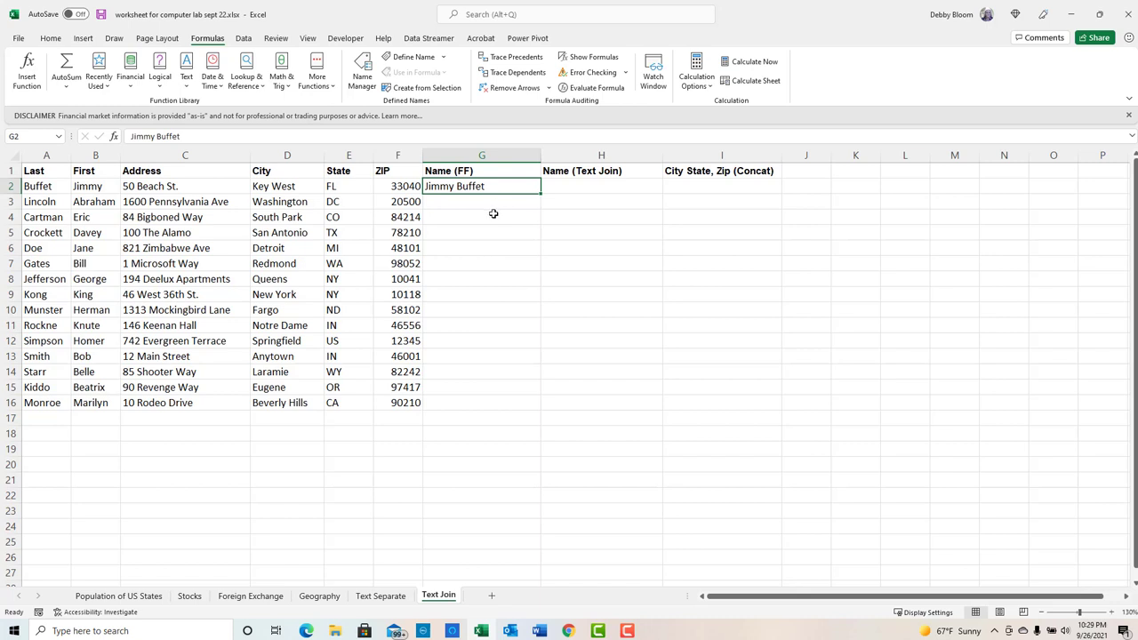
{"action": "left_click", "coordinate": [244, 39]}
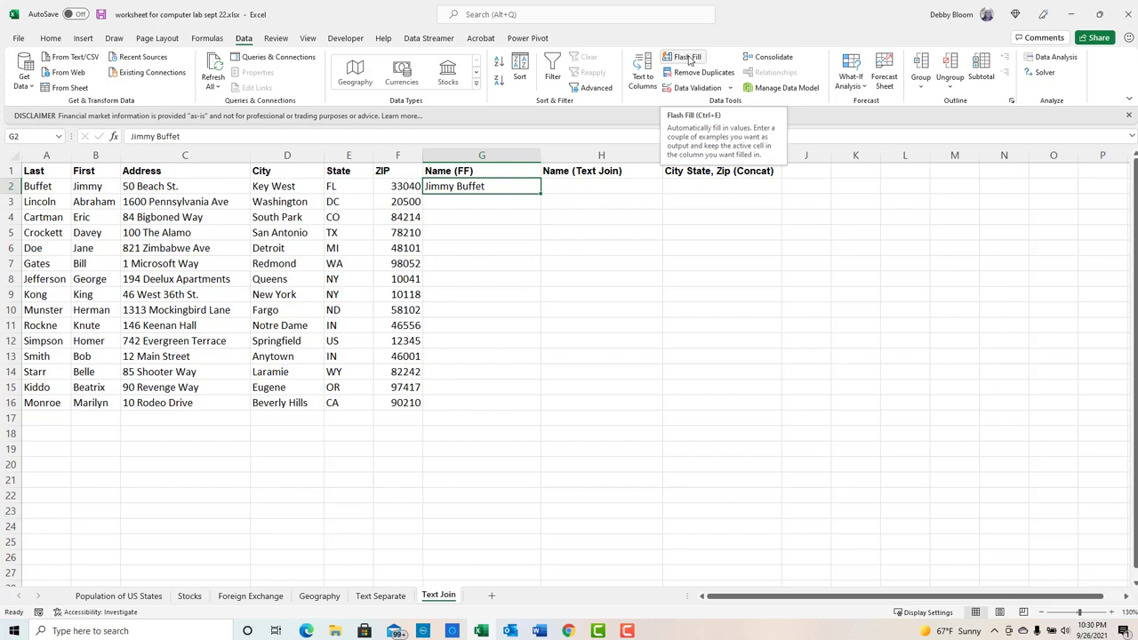
{"action": "left_click", "coordinate": [687, 59]}
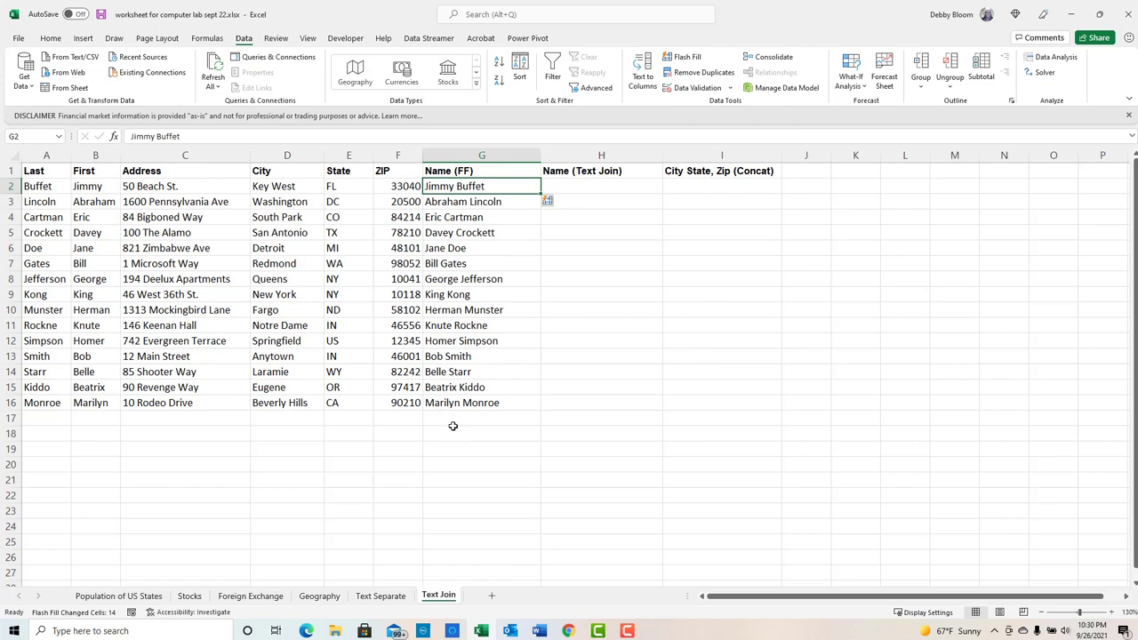
Insert a TEXTJOIN function in H2 that joins B2 and A2 with a space as delimiter, and fill it down to H16.
{"action": "left_click", "coordinate": [601, 185]}
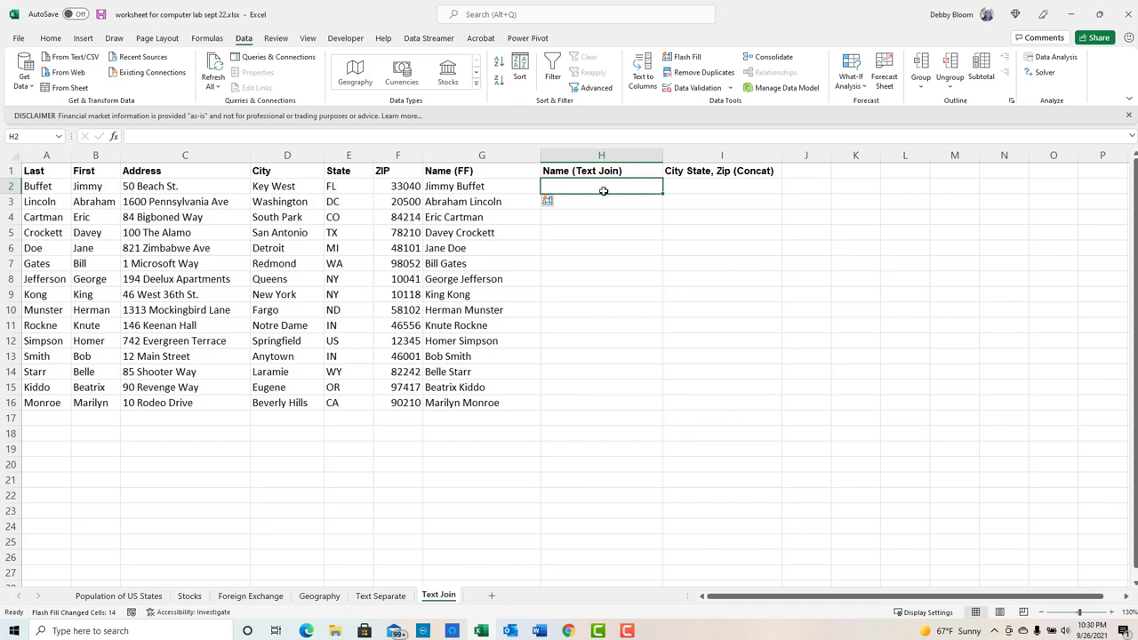
{"action": "left_click", "coordinate": [205, 38]}
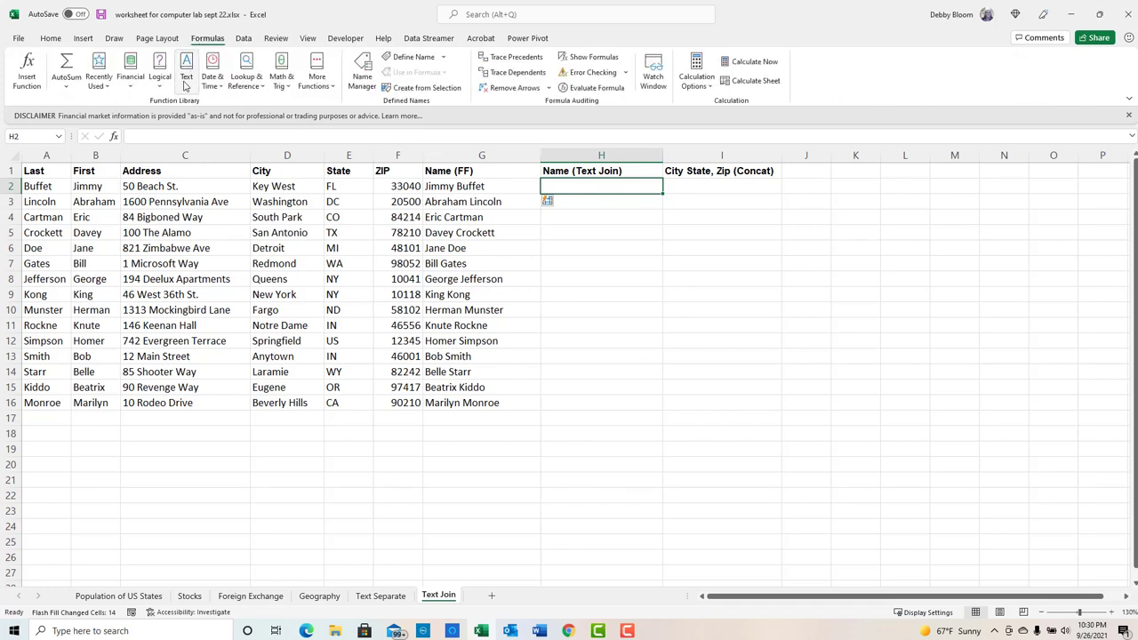
{"action": "left_click", "coordinate": [186, 78]}
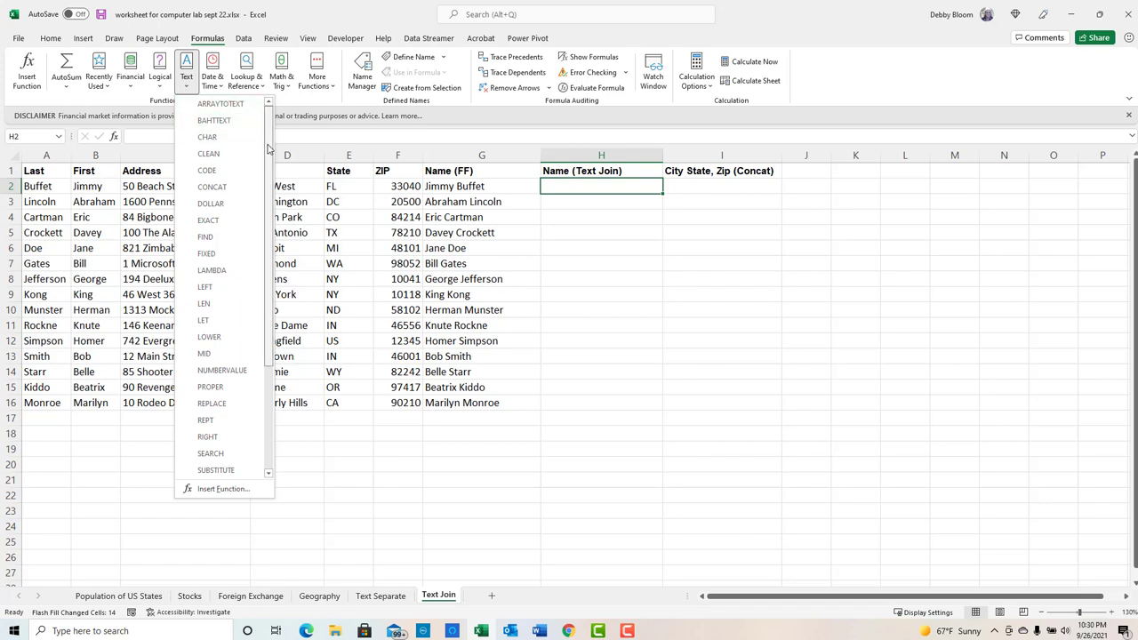
{"action": "left_click_drag", "start_coordinate": [267, 148], "coordinate": [268, 230]}
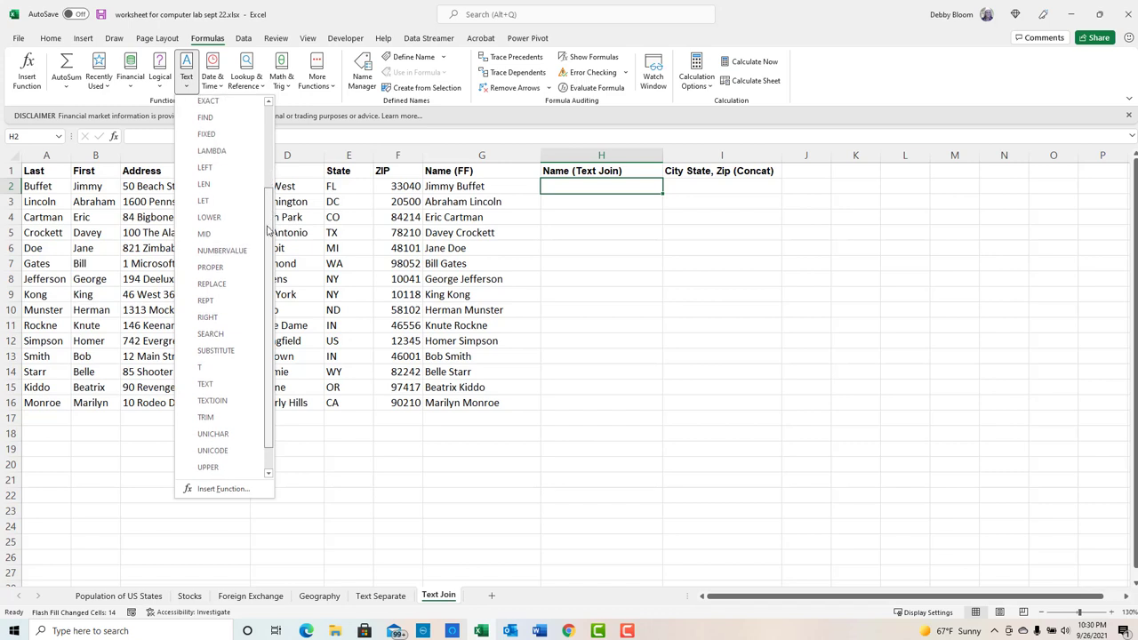
{"action": "left_click", "coordinate": [227, 402]}
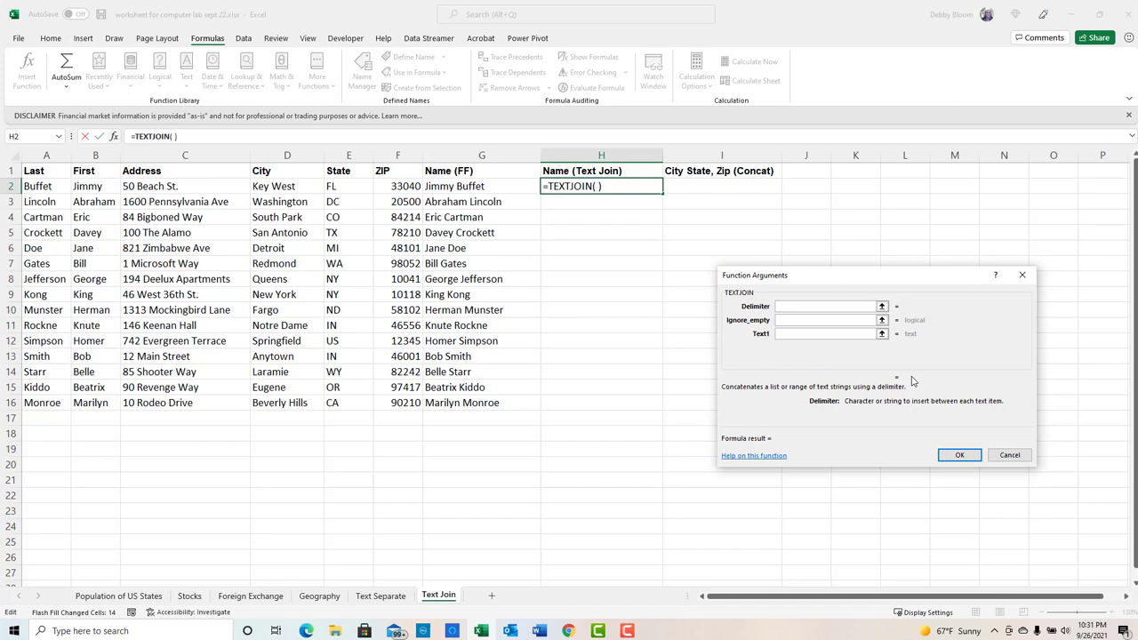
{"action": "left_click", "coordinate": [781, 334]}
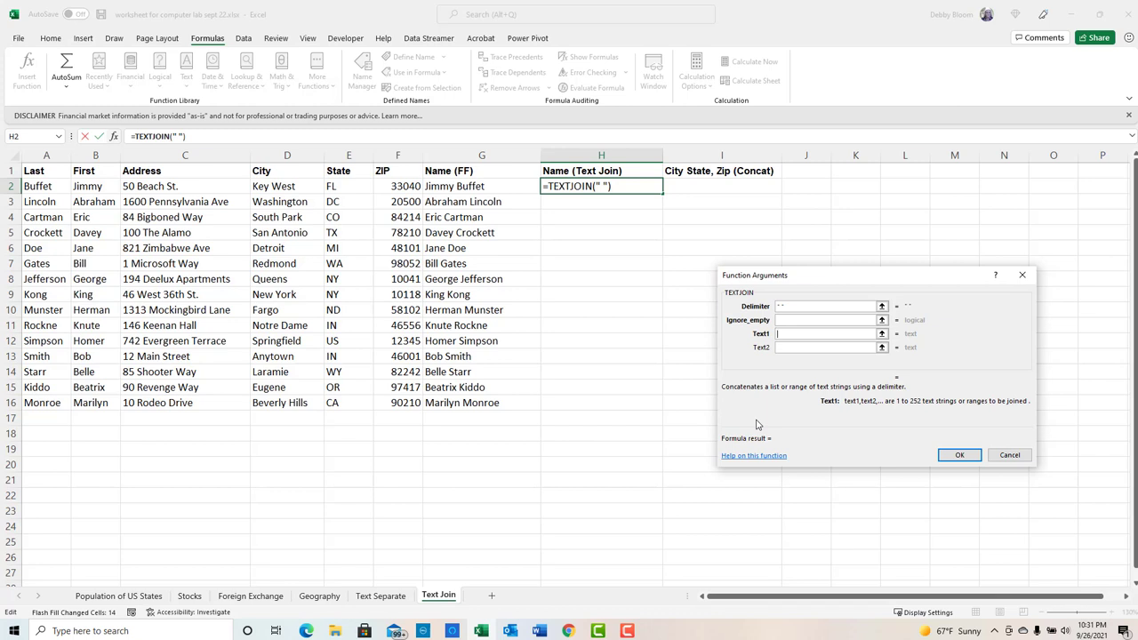
{"action": "left_click", "coordinate": [88, 187]}
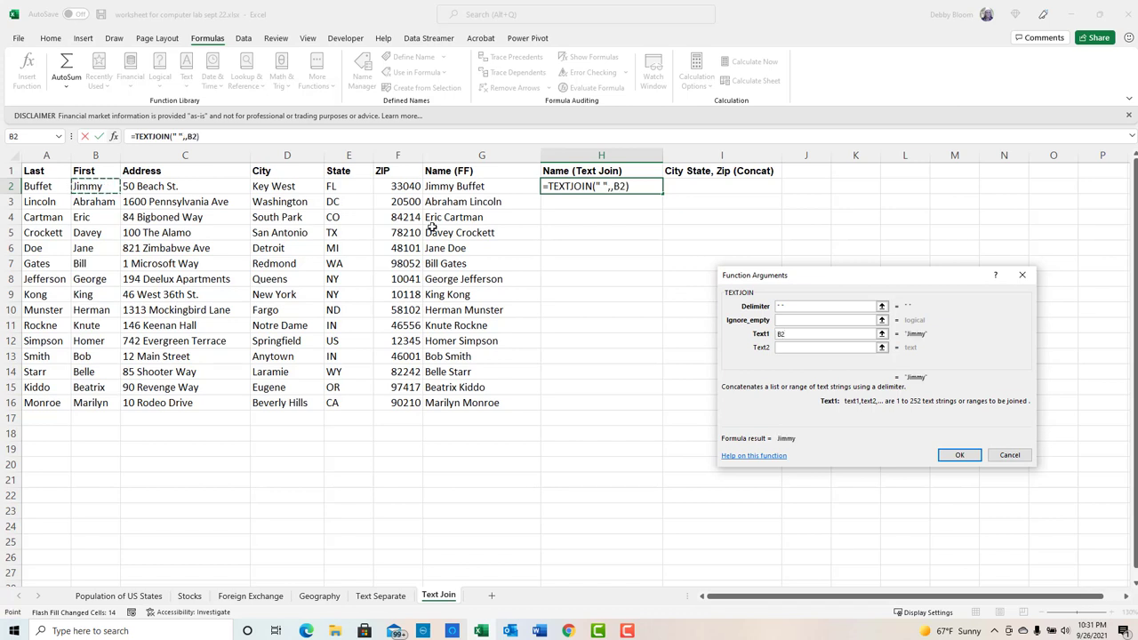
{"action": "left_click", "coordinate": [806, 347]}
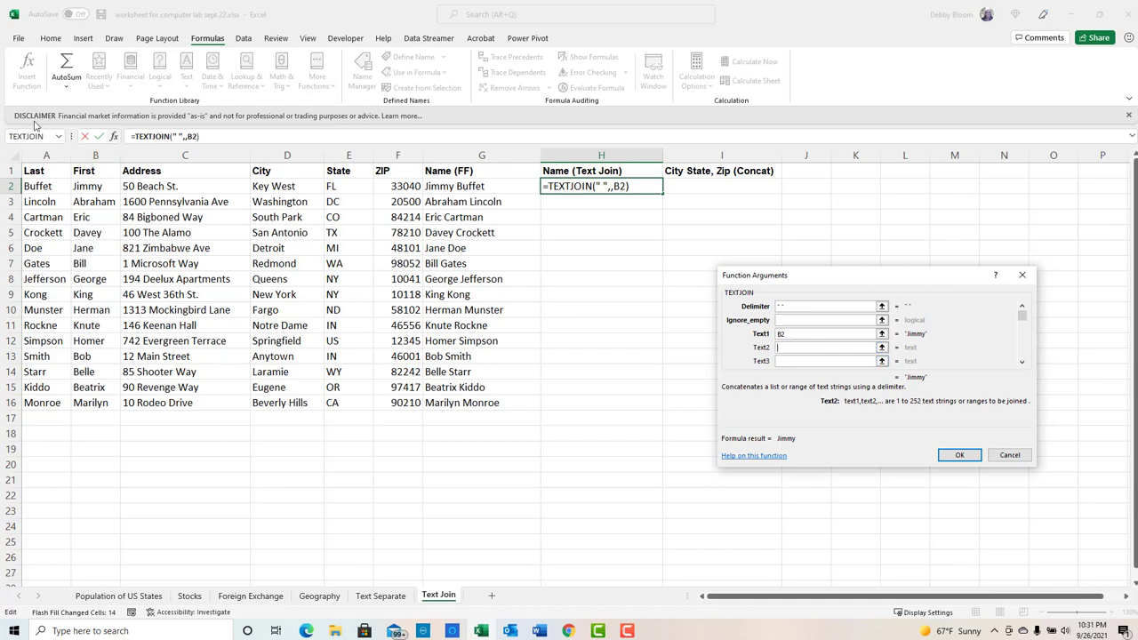
{"action": "left_click", "coordinate": [41, 184]}
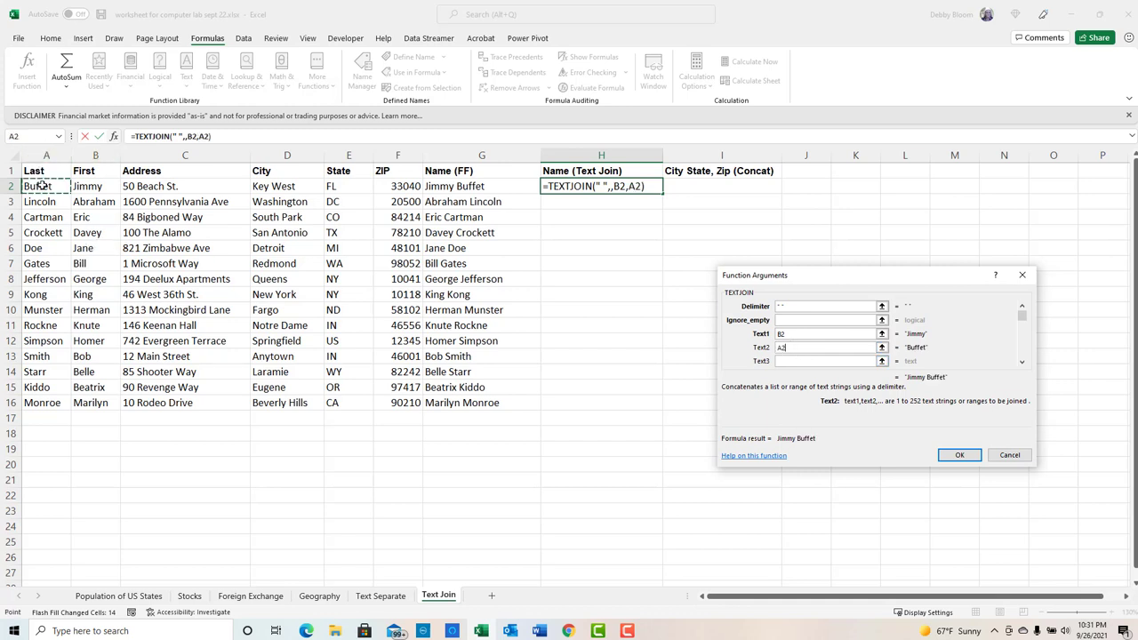
{"action": "left_click", "coordinate": [959, 455]}
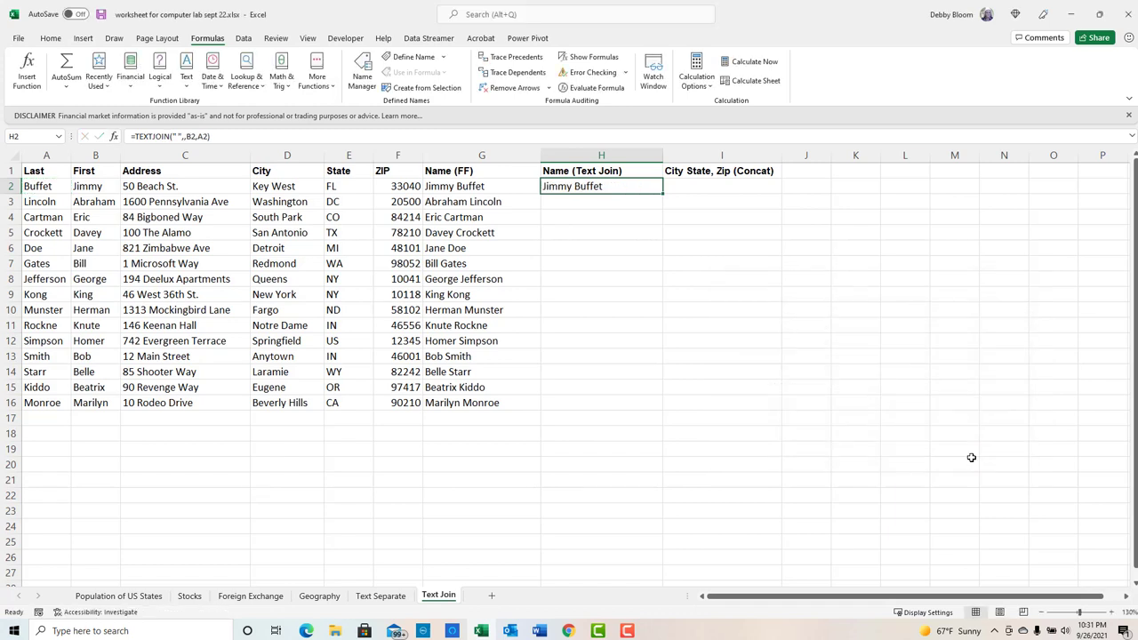
{"action": "double_click", "coordinate": [661, 192]}
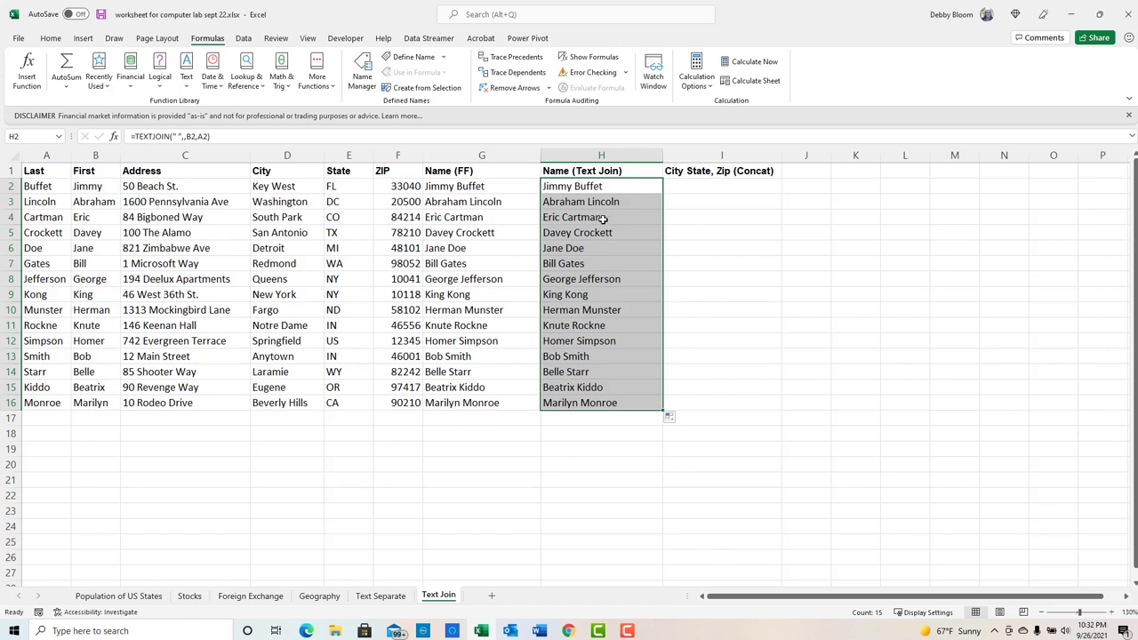
Compare the contents of several Name (FF) cells with the formula in the Name (Text Join) cell H6.
{"action": "left_click", "coordinate": [575, 244]}
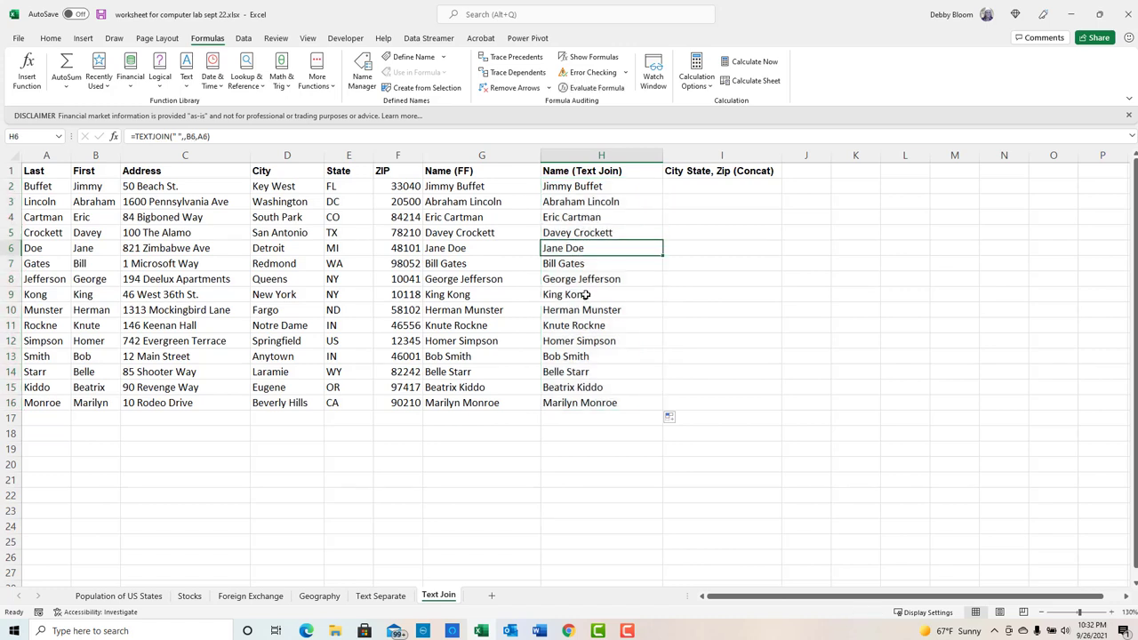
{"action": "left_click", "coordinate": [445, 249]}
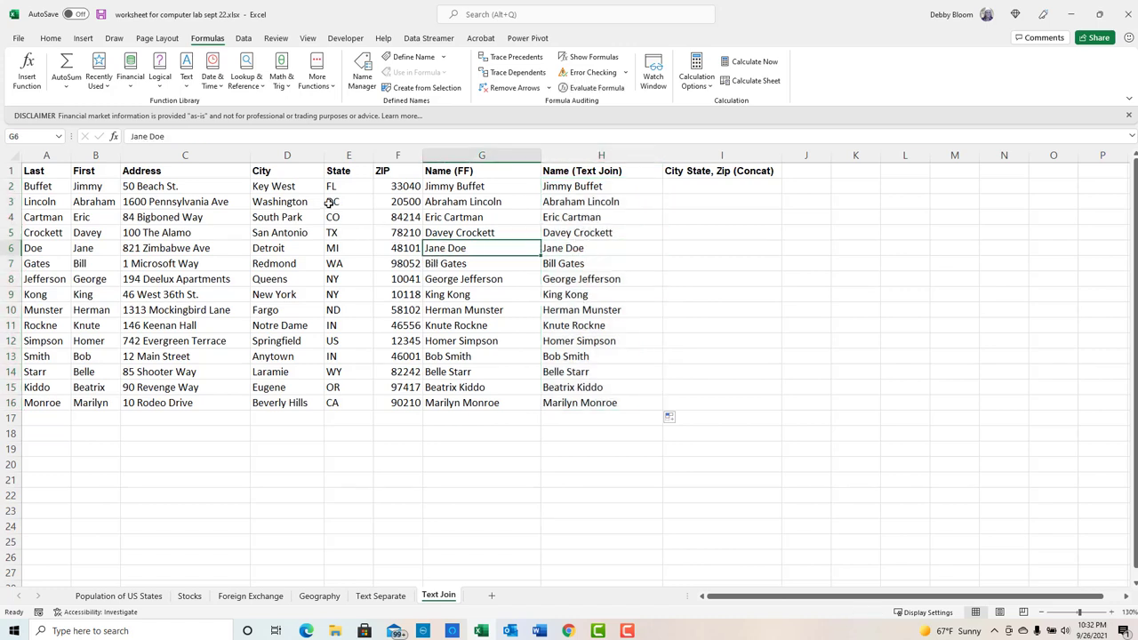
{"action": "left_click", "coordinate": [433, 215]}
{"action": "left_click", "coordinate": [444, 253]}
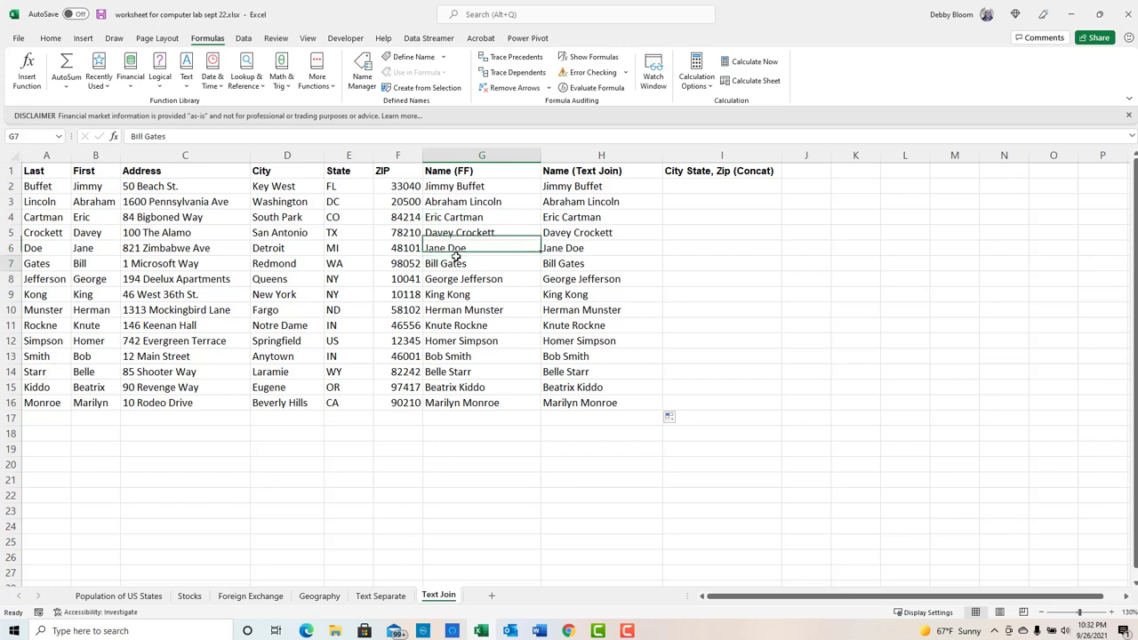
{"action": "left_click", "coordinate": [492, 260]}
{"action": "left_click", "coordinate": [613, 246]}
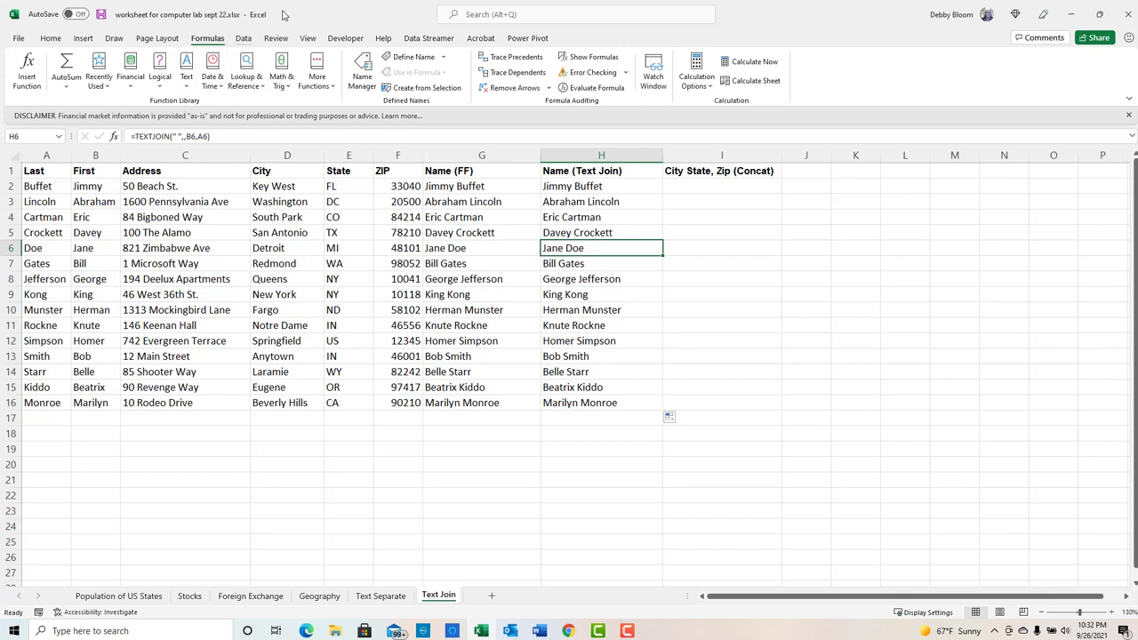
Start a CONCAT function in I2 with D2, a space (" ") and E2 as its first three text arguments.
{"action": "left_click", "coordinate": [680, 188]}
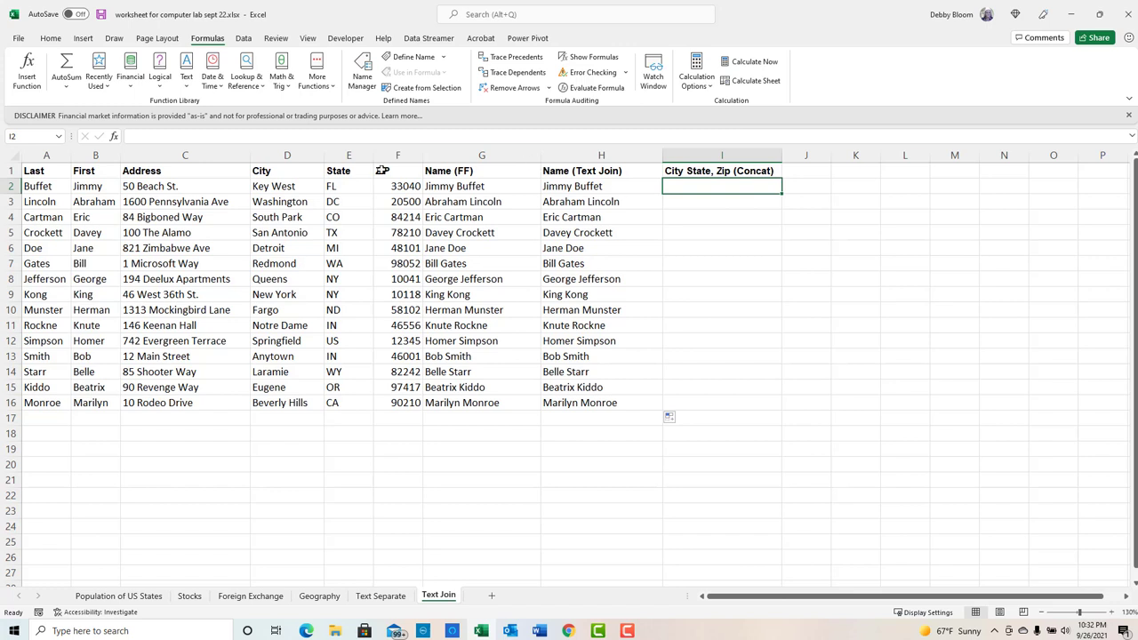
{"action": "left_click", "coordinate": [185, 75]}
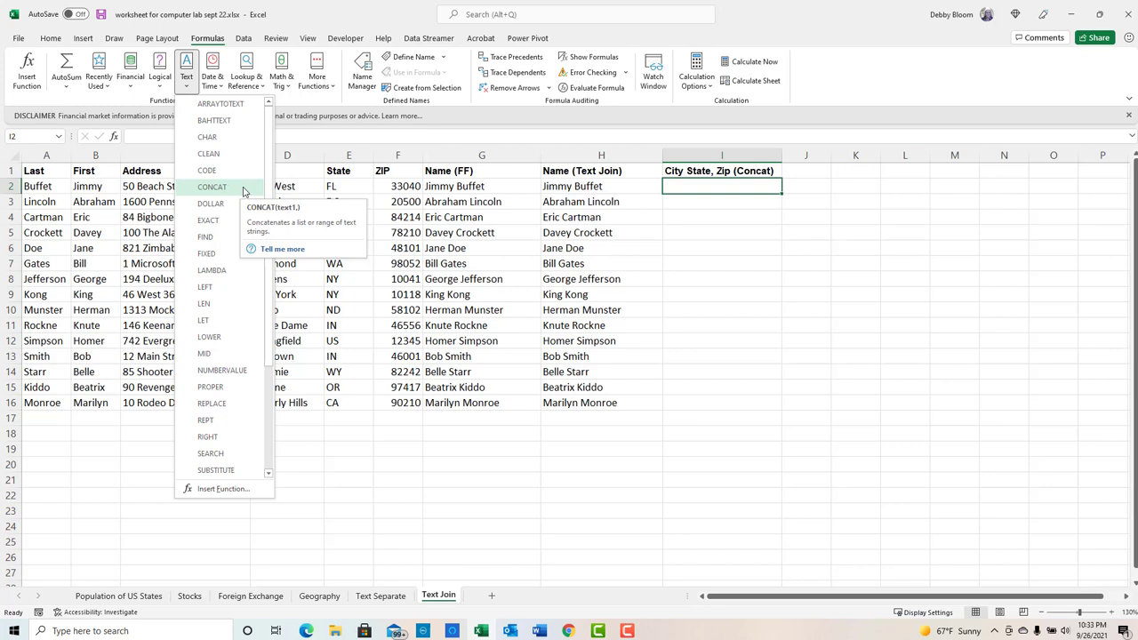
{"action": "left_click", "coordinate": [234, 186]}
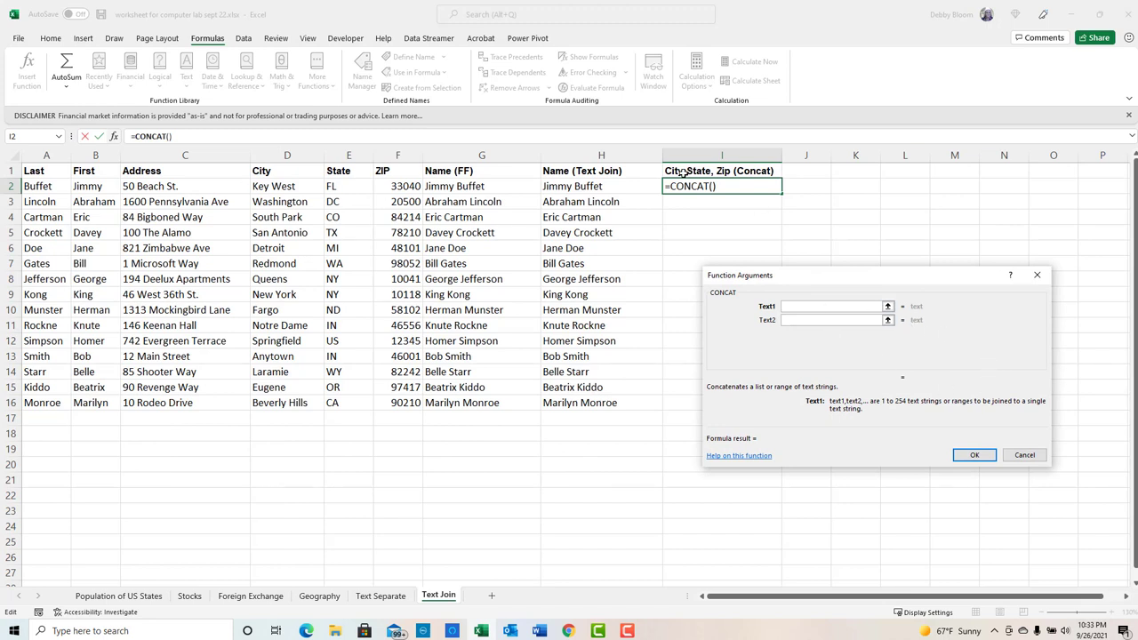
{"action": "left_click", "coordinate": [280, 184]}
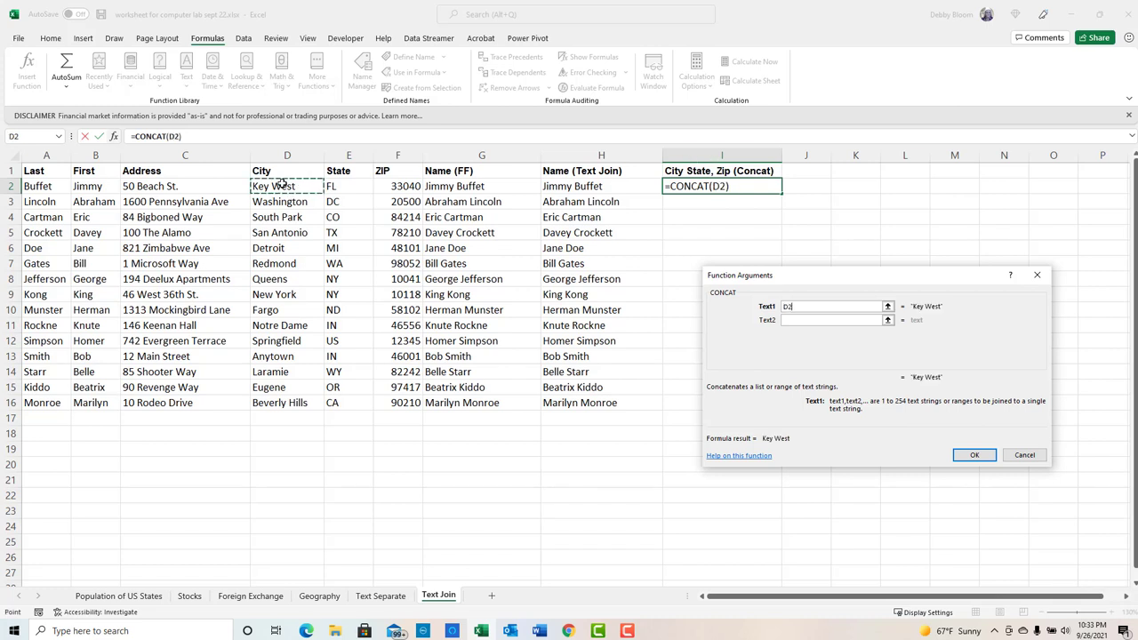
{"action": "left_click", "coordinate": [785, 321]}
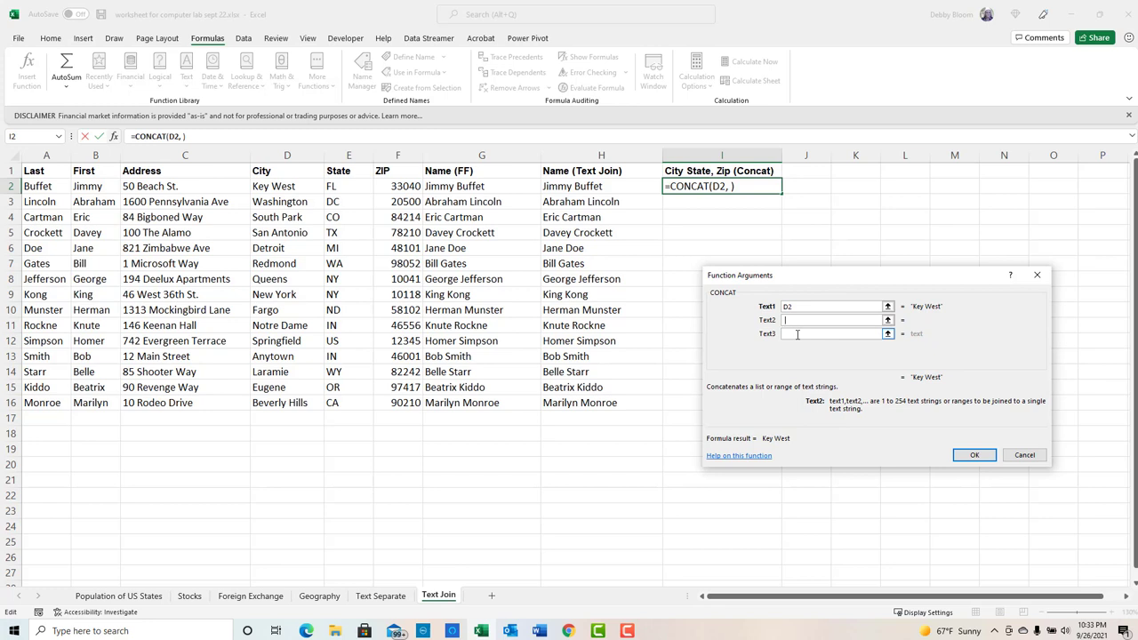
{"action": "left_click", "coordinate": [796, 333]}
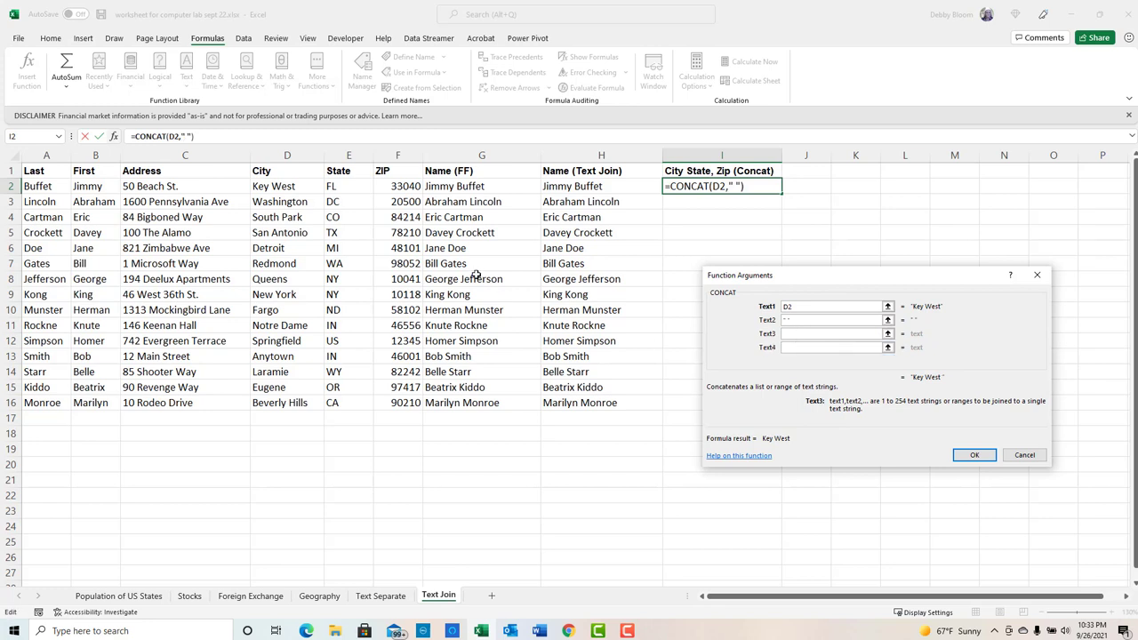
{"action": "left_click", "coordinate": [342, 188]}
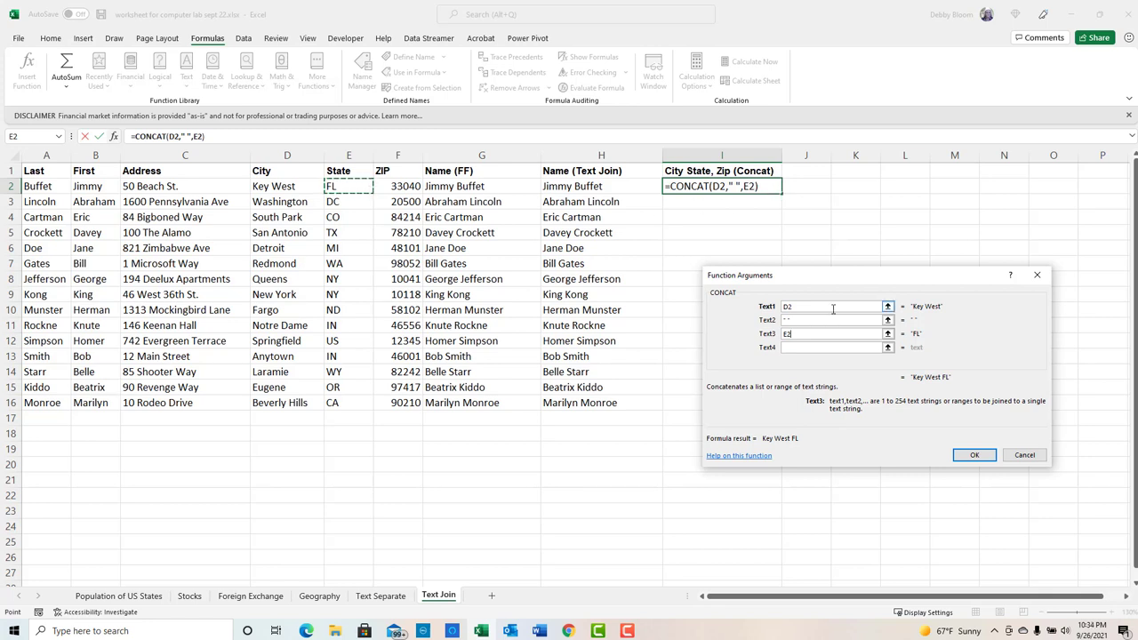
Complete the CONCAT function in I2 with ", " and F2 as the fourth and fifth arguments, and fill it down to I16.
{"action": "left_click", "coordinate": [789, 347]}
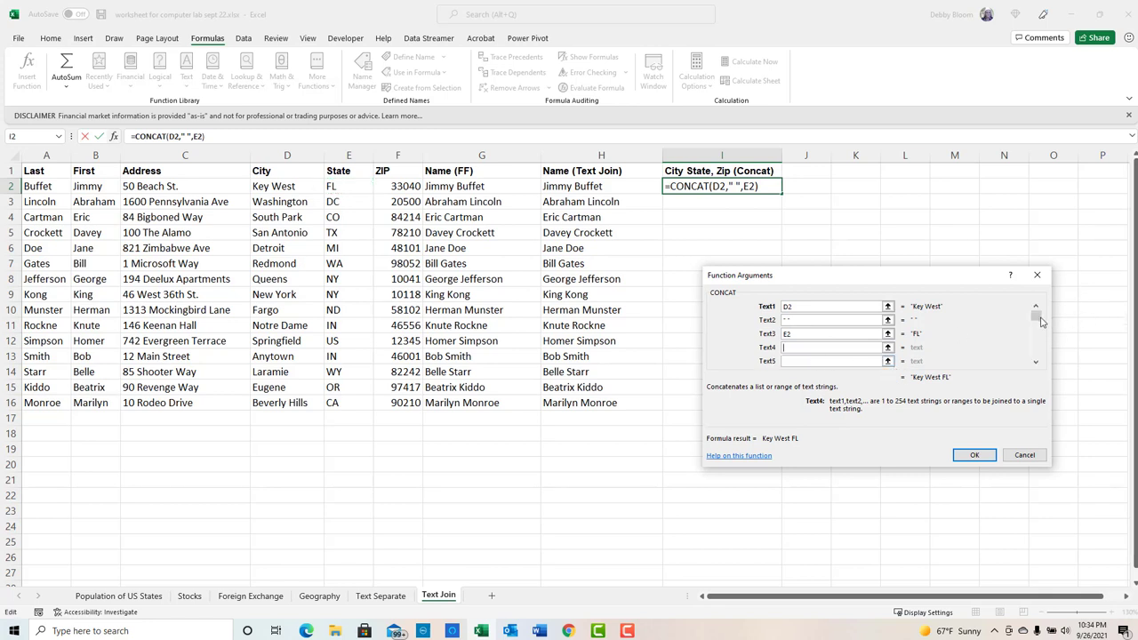
{"action": "mouse_move", "coordinate": [1036, 313]}
{"action": "left_mouse_down"}
{"action": "mouse_move", "coordinate": [1044, 379]}
{"action": "mouse_move", "coordinate": [1037, 311]}
{"action": "left_mouse_up"}
{"action": "left_click", "coordinate": [803, 360]}
{"action": "left_click", "coordinate": [406, 186]}
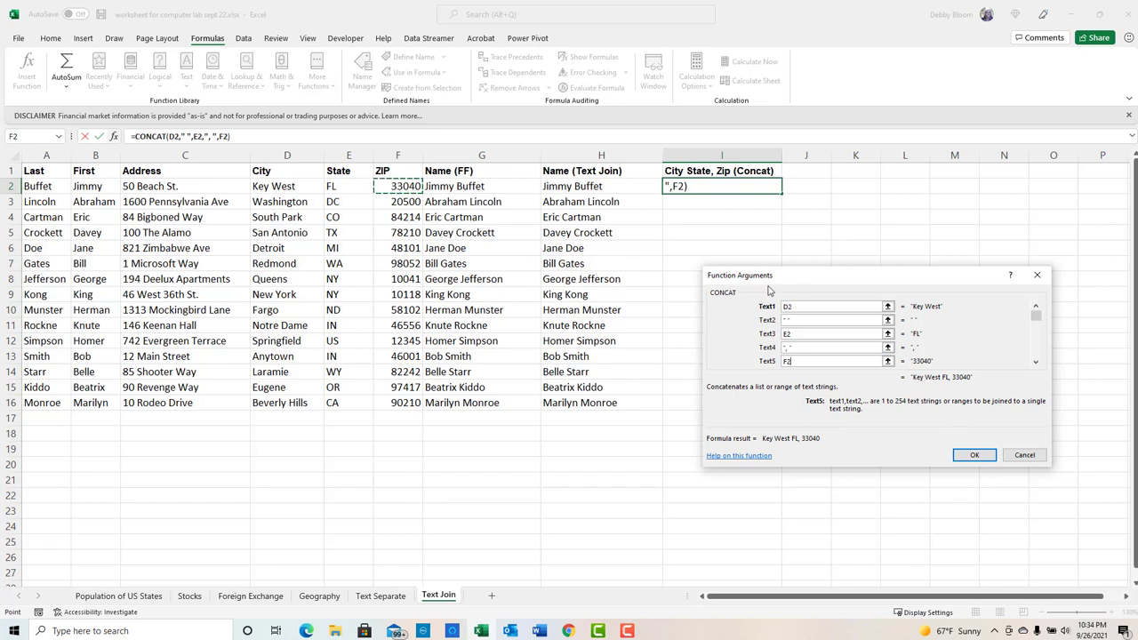
{"action": "left_click", "coordinate": [978, 457]}
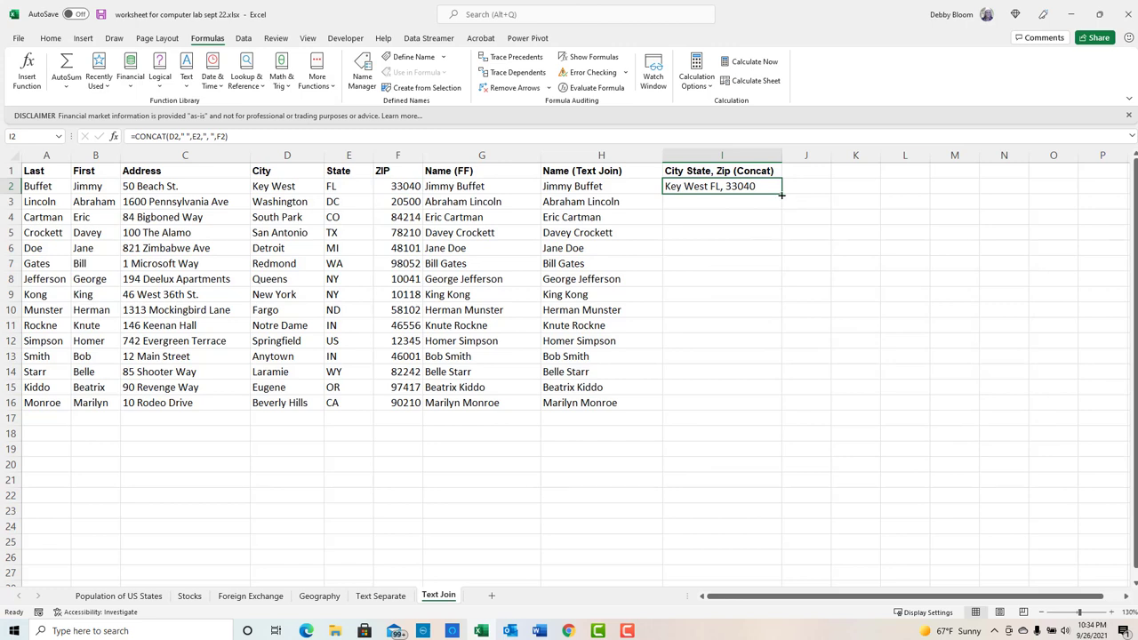
{"action": "double_click", "coordinate": [781, 193]}
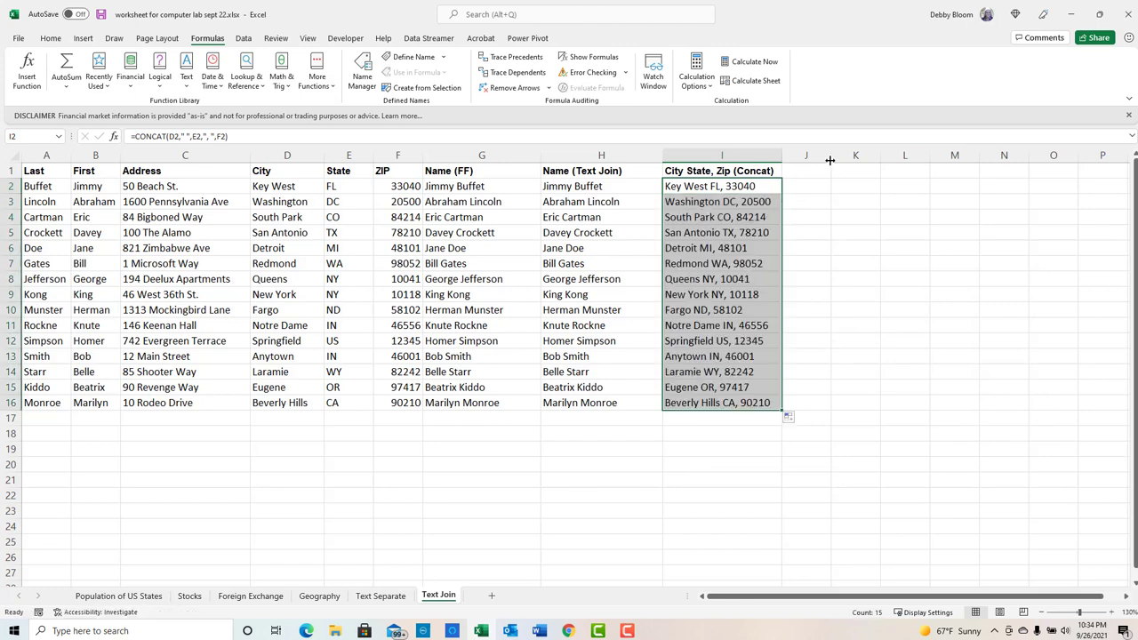
Widen column J and enter row 2's city, state and ZIP in J2 as plain text in the format "City State, ZIP".
{"action": "left_click_drag", "start_coordinate": [830, 159], "coordinate": [916, 165]}
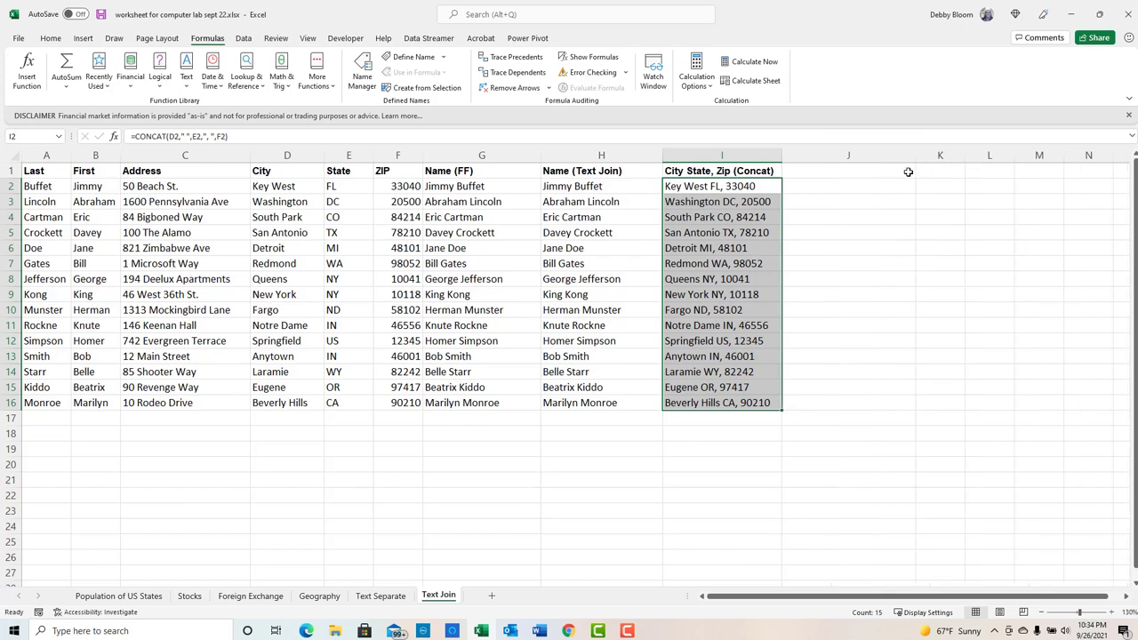
{"action": "left_click", "coordinate": [831, 183]}
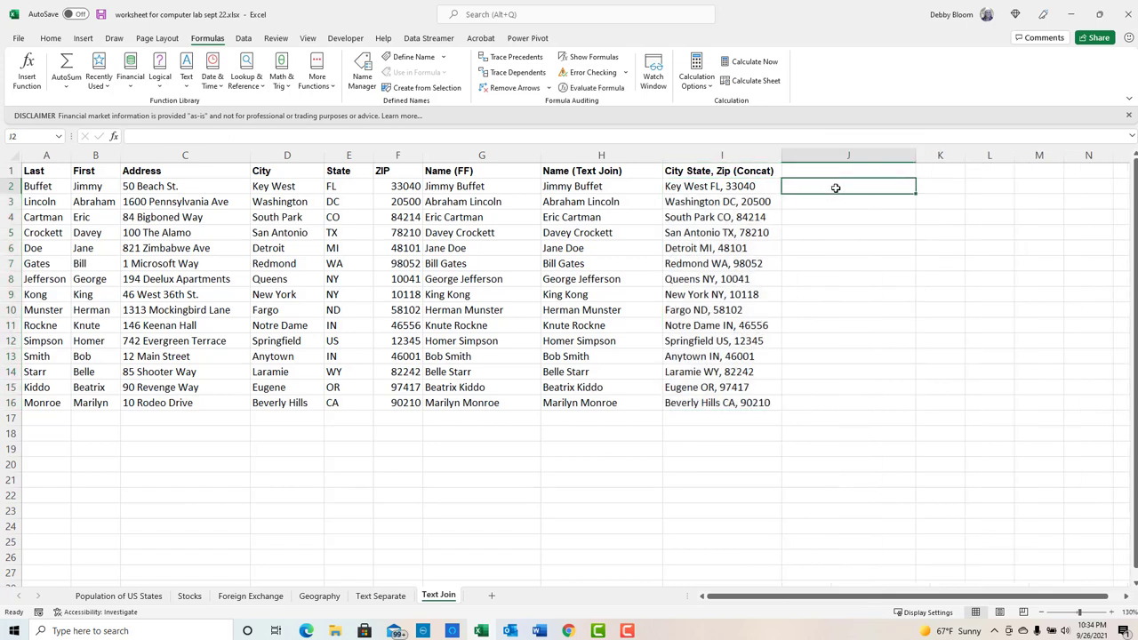
{"action": "type", "text": "Key"}
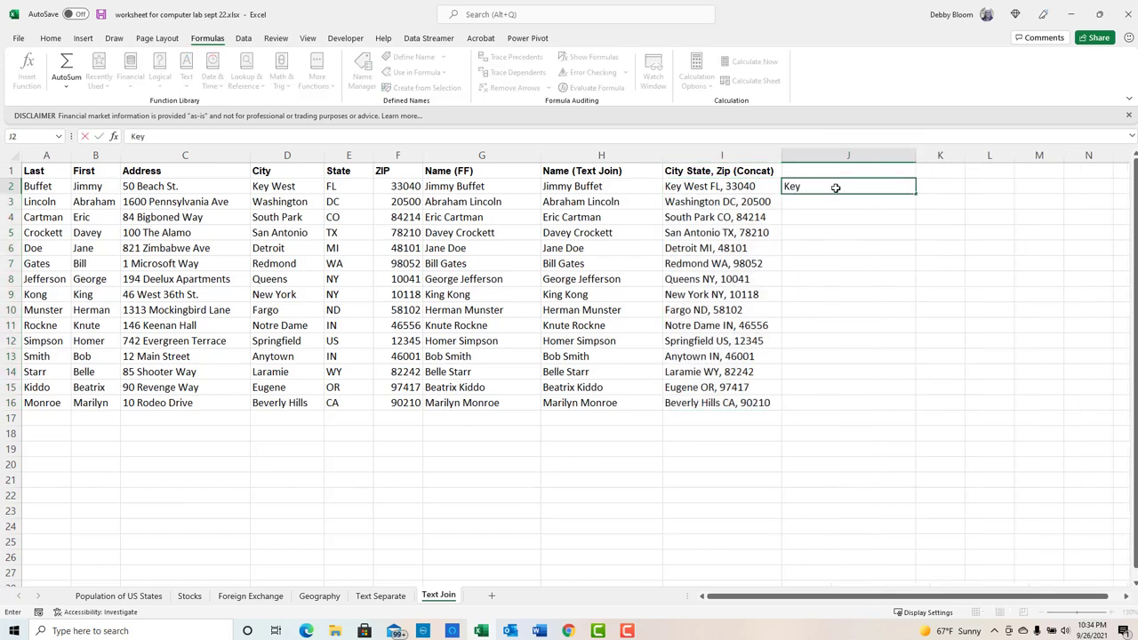
{"action": "type", "text": " West,"}
{"action": "type", "text": "33040"}
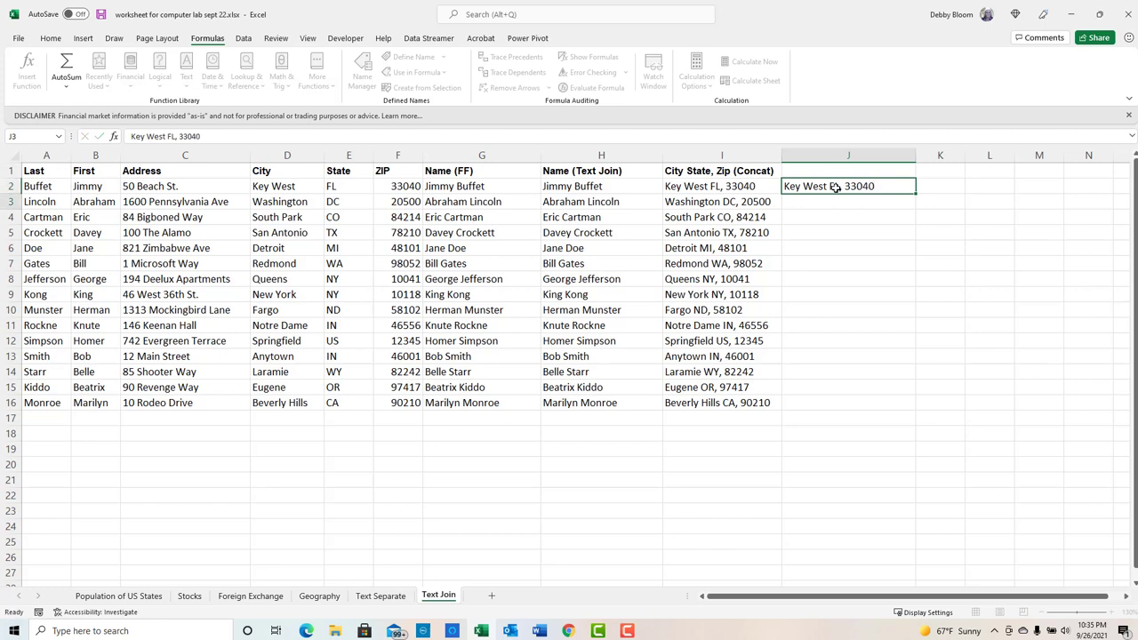
{"action": "key", "text": "Return"}
Flash Fill column J down to J16 from the example in J2, and check the contents of J5 and J4.
{"action": "left_click", "coordinate": [849, 185]}
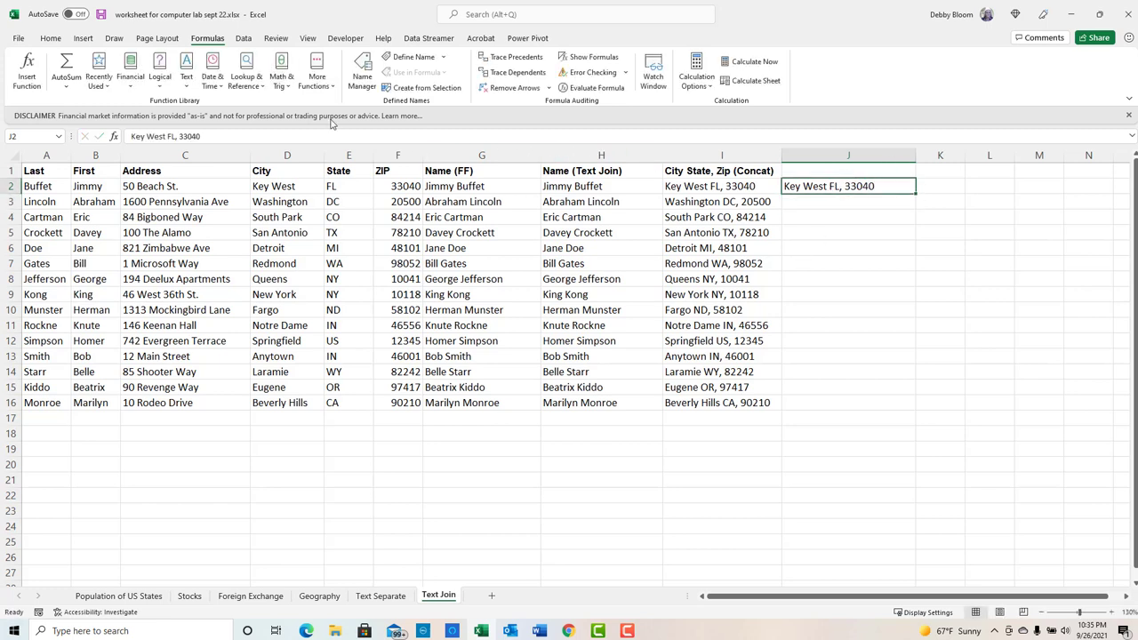
{"action": "left_click", "coordinate": [243, 40]}
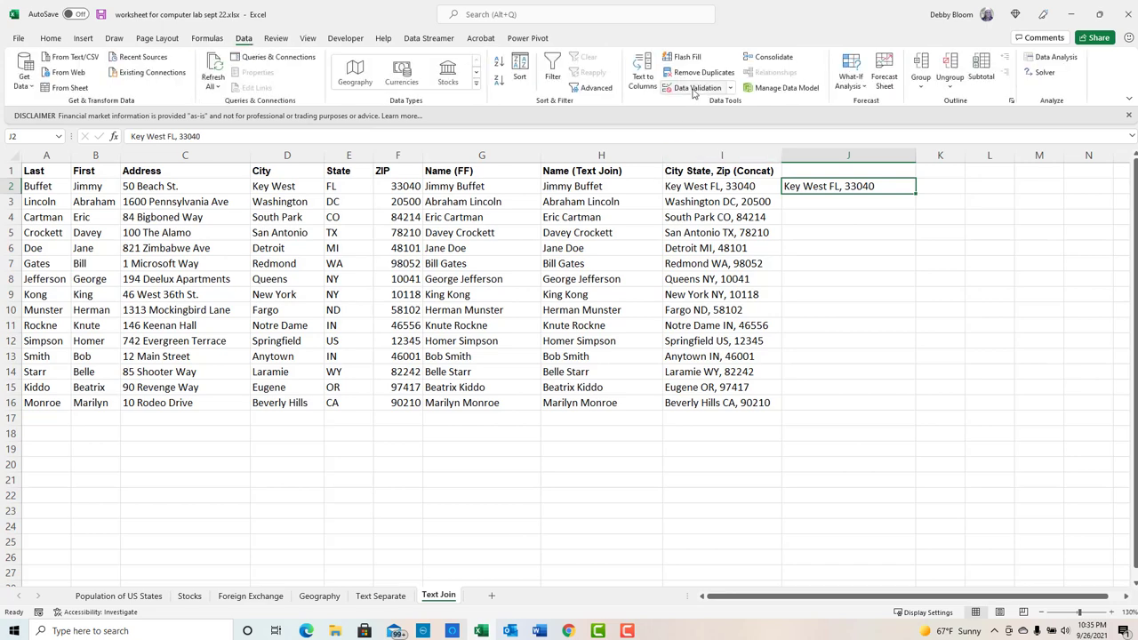
{"action": "left_click", "coordinate": [687, 57]}
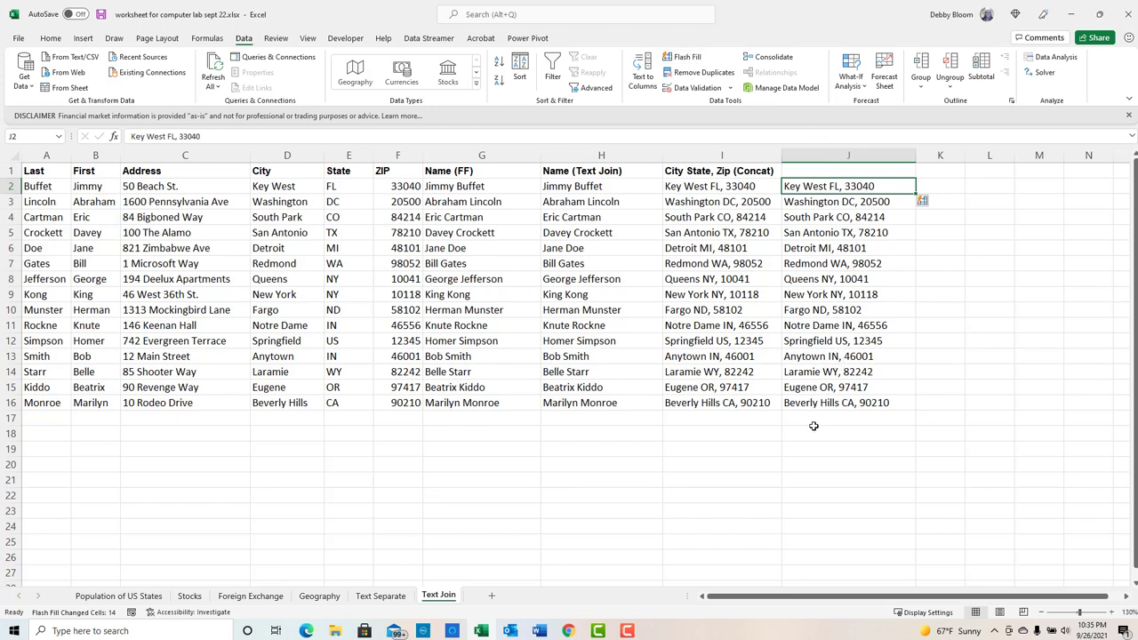
{"action": "left_click", "coordinate": [801, 233]}
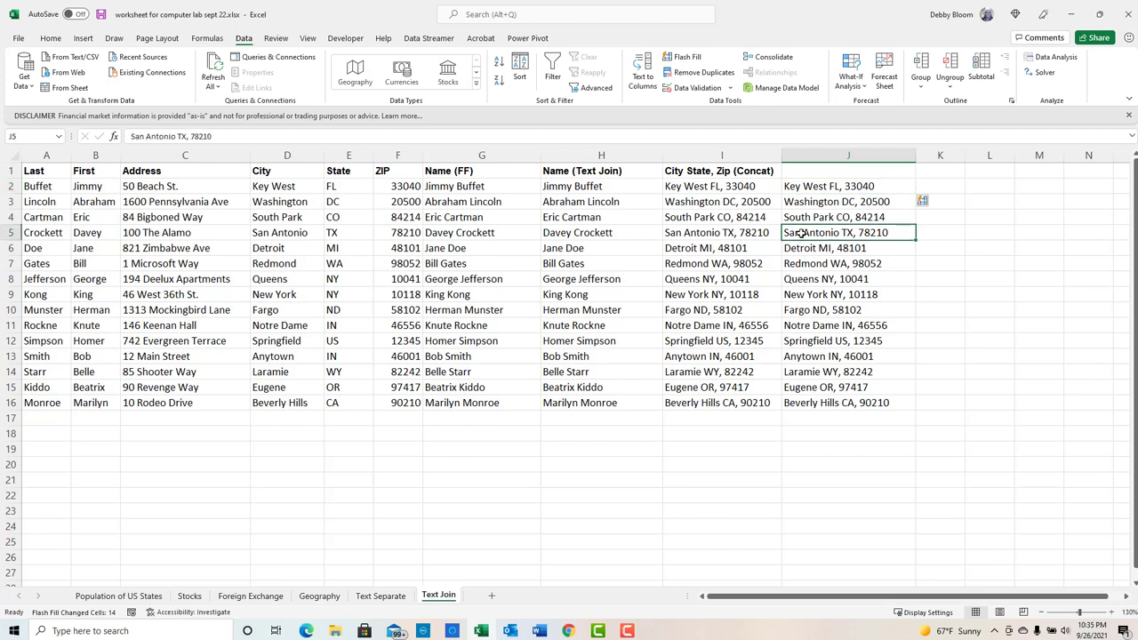
{"action": "left_click", "coordinate": [800, 217]}
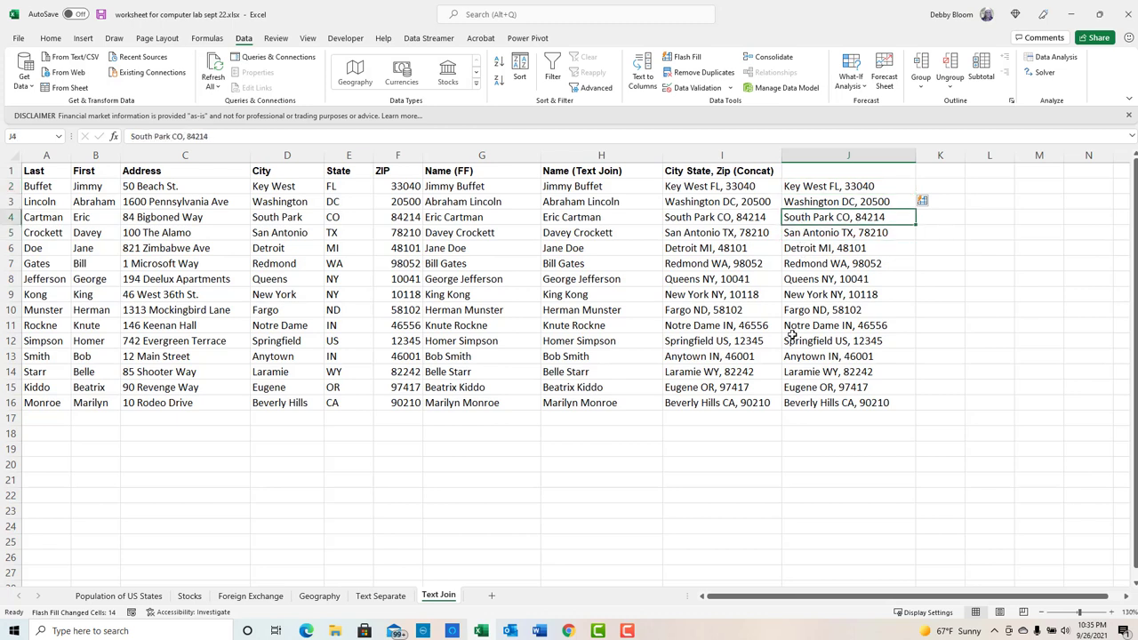